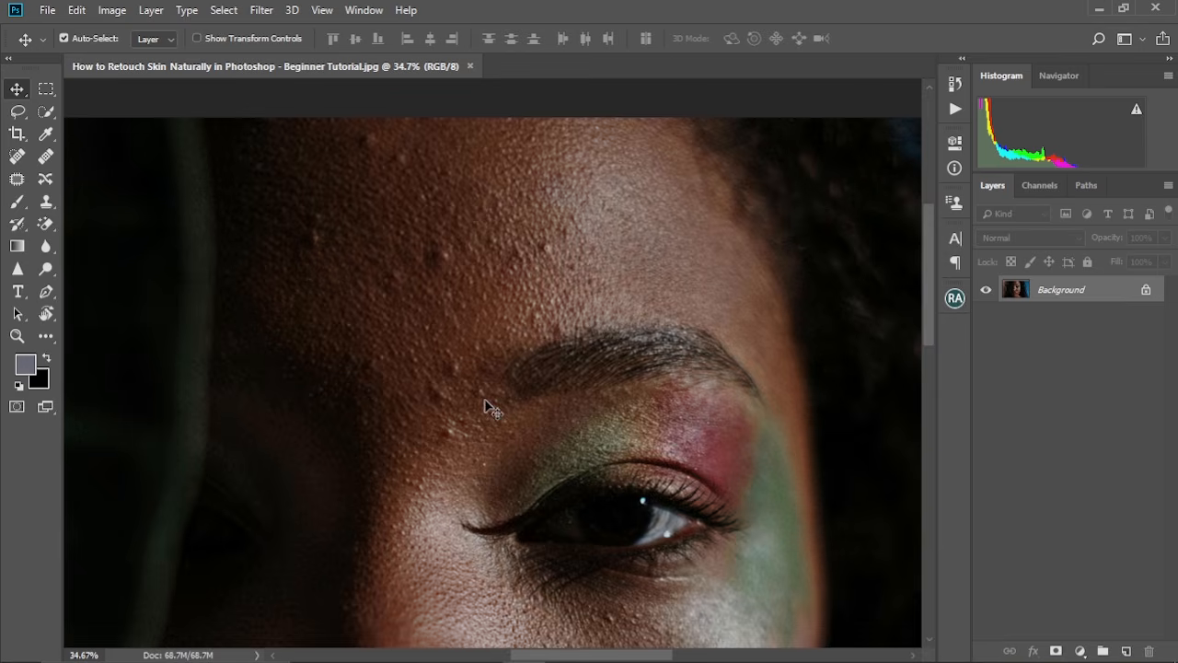
# Duplicate the Background layer of the portrait to retouch on a separate copy.
pyautogui.hotkey('ctrl', '-')
pyautogui.hotkey('ctrl', '-')
pyautogui.hotkey('ctrl', '-')
pyautogui.hotkey('ctrl', '+')
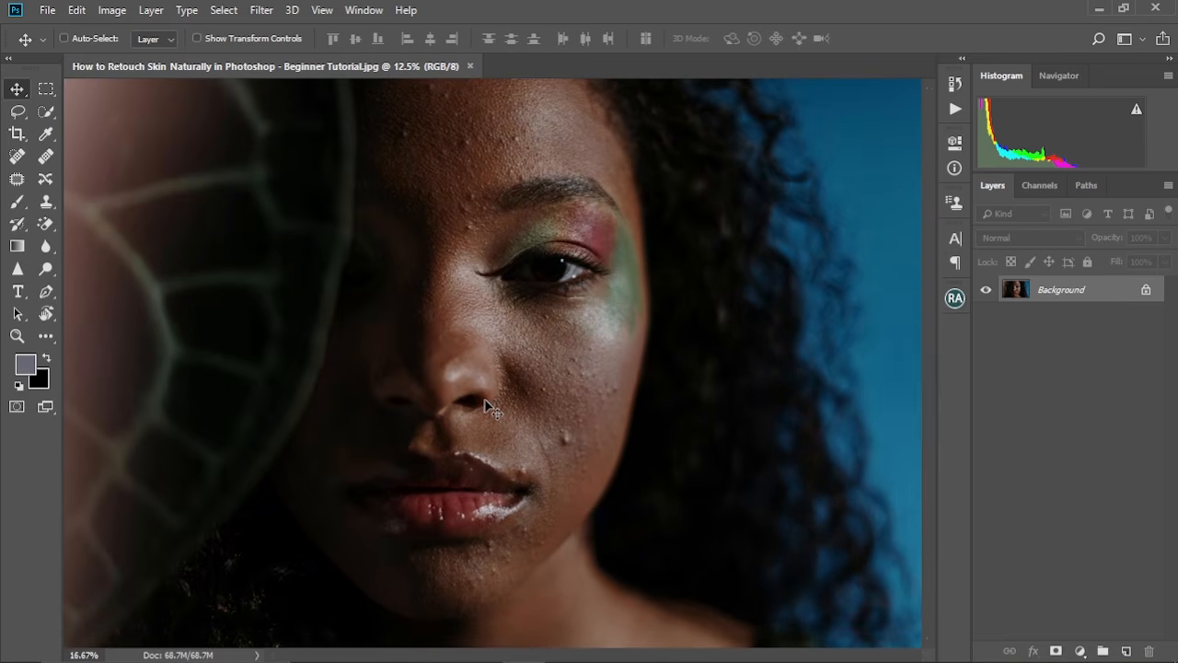
pyautogui.scroll(2, 479, 158)
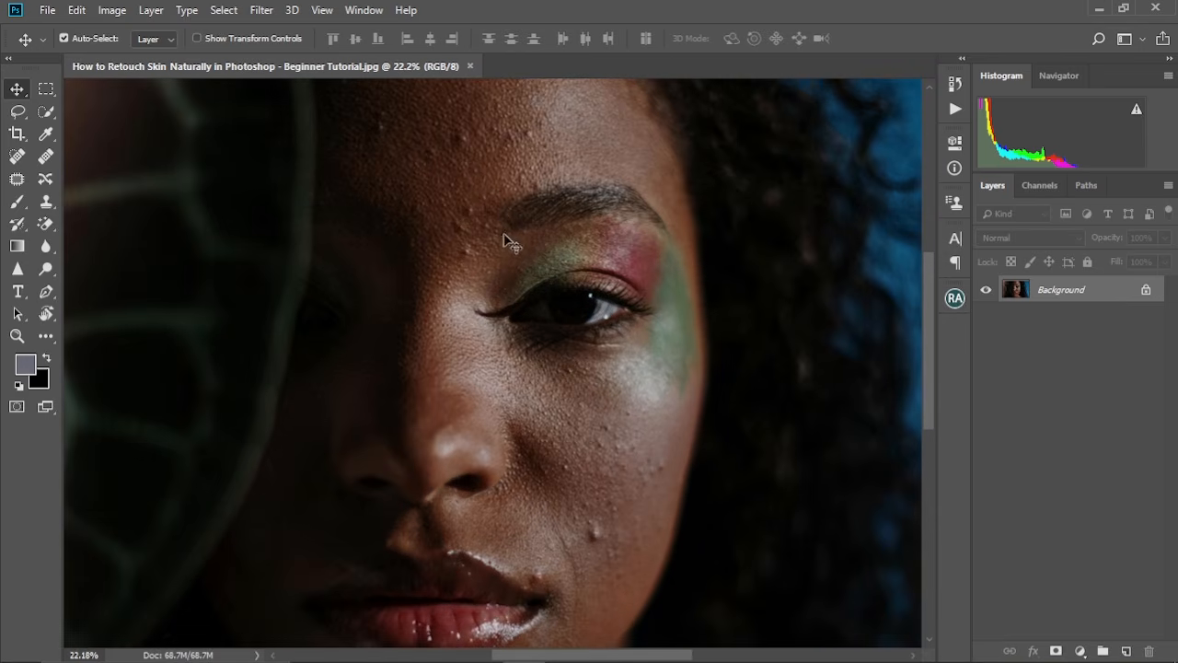
pyautogui.moveTo(507, 242); pyautogui.dragTo(502, 316)
pyautogui.scroll(-2, 504, 324)
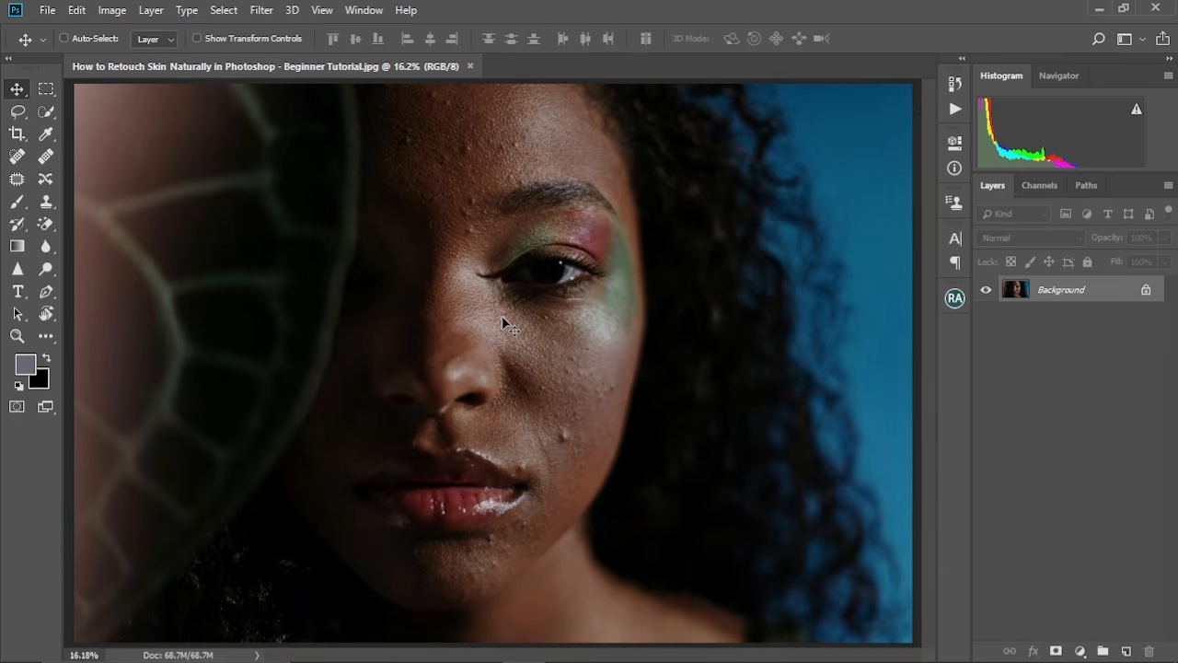
pyautogui.hotkey('ctrl', 'j')
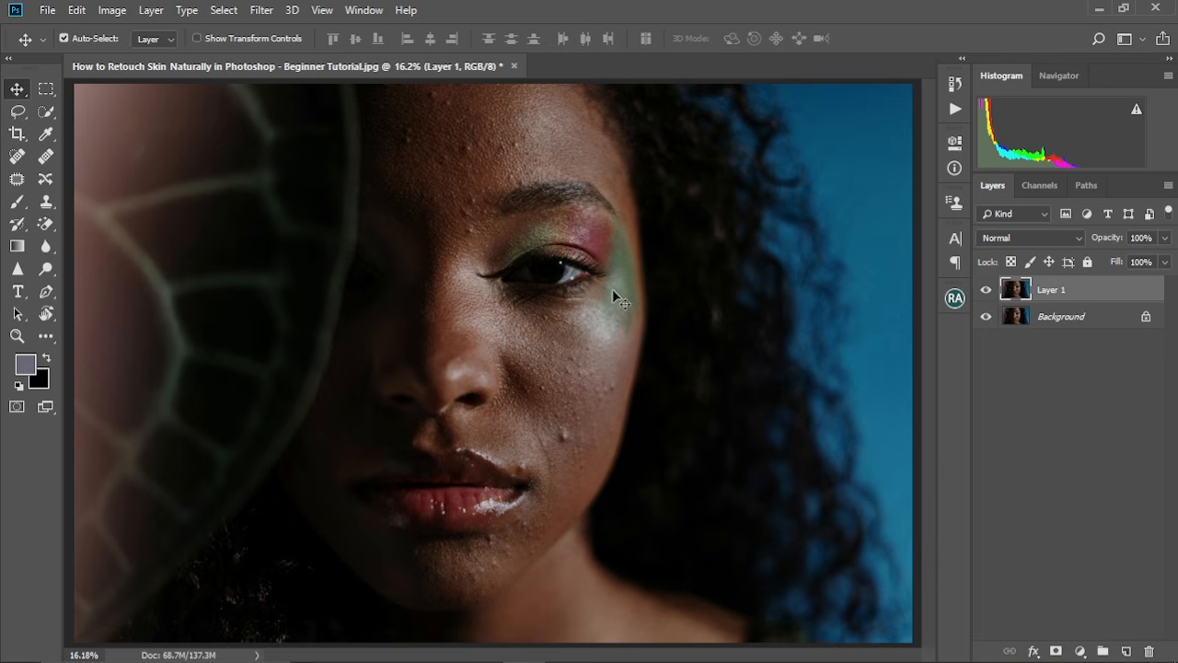
# Replace the blemishes on the upper forehead near the hairline with clean neighbouring skin using the Patch tool.
pyautogui.scroll(4, 460, 133)
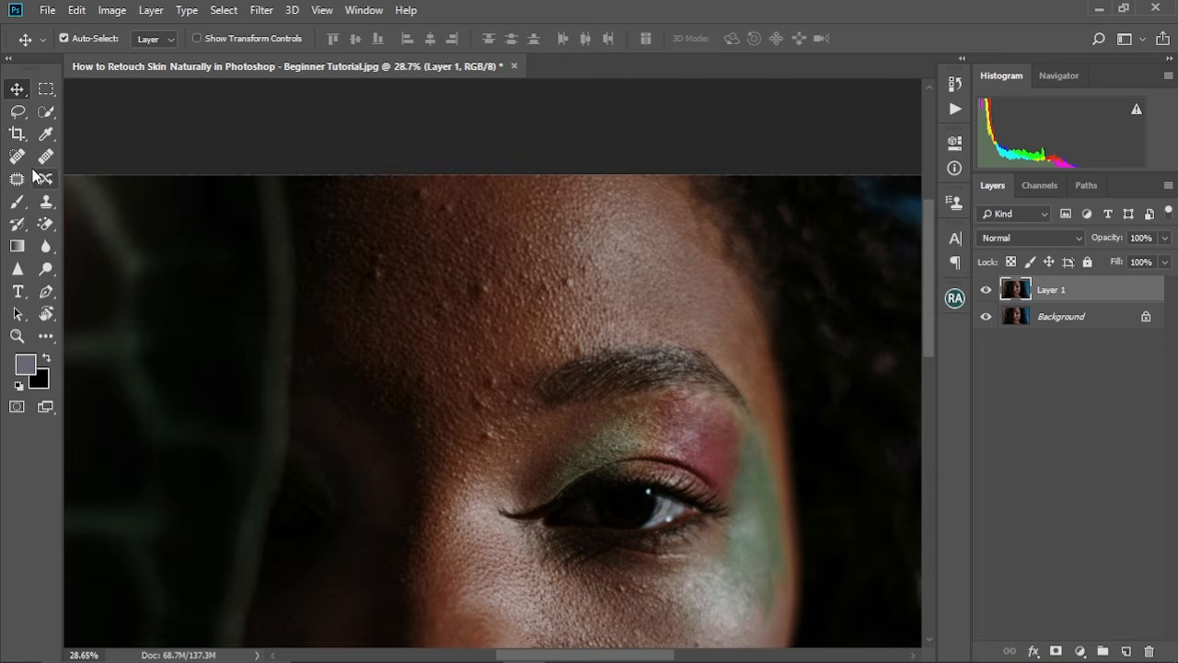
pyautogui.click(19, 179)
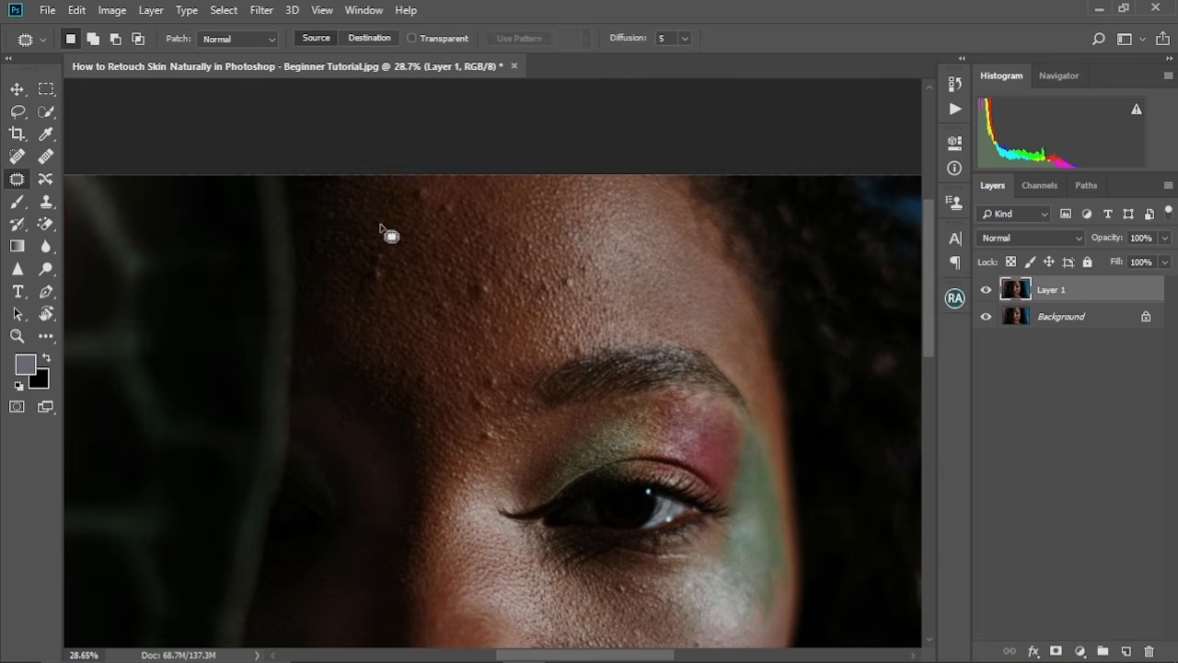
pyautogui.scroll(-1, 497, 263)
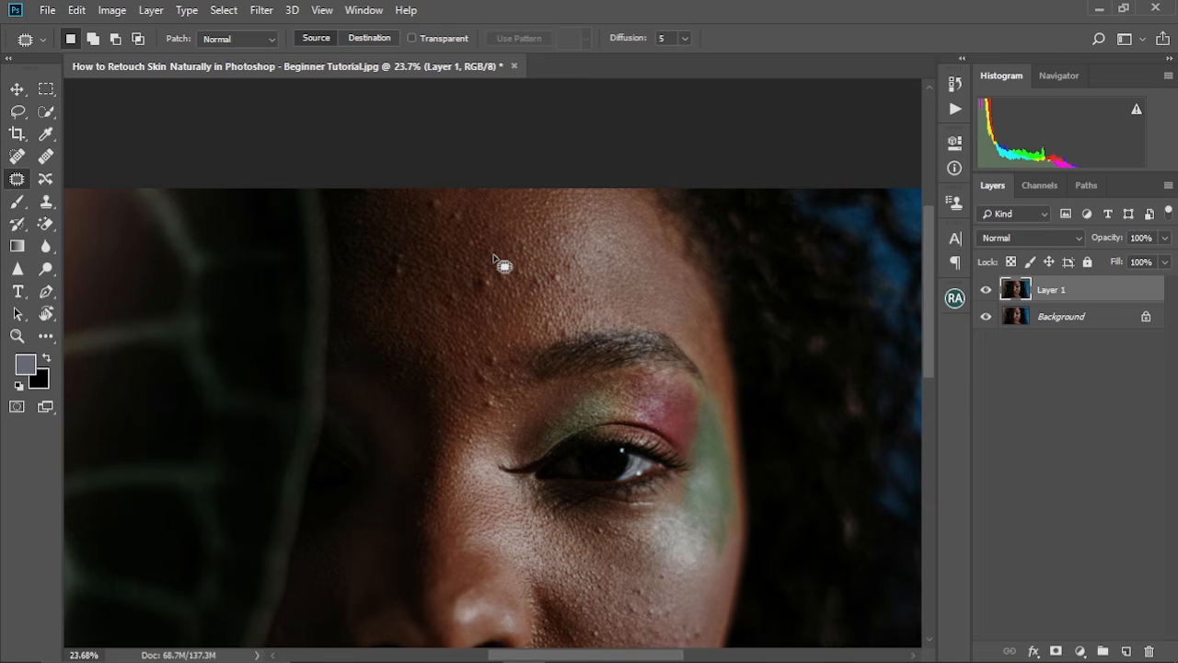
pyautogui.scroll(1, 493, 256)
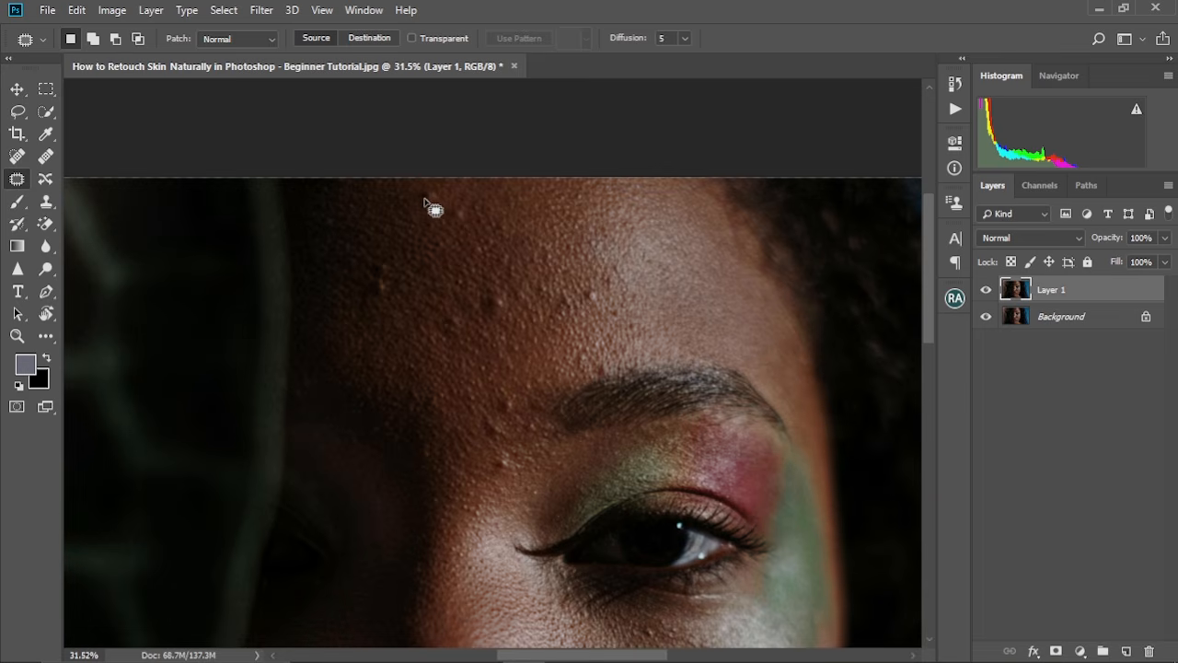
pyautogui.moveTo(419, 194)
pyautogui.mouseDown()
pyautogui.moveTo(444, 195)
pyautogui.moveTo(376, 213)
pyautogui.mouseUp()
pyautogui.hotkey('ctrl', 'd')
pyautogui.moveTo(468, 245); pyautogui.dragTo(448, 189)
pyautogui.moveTo(380, 213)
pyautogui.mouseDown()
pyautogui.moveTo(396, 215)
pyautogui.moveTo(382, 213)
pyautogui.moveTo(401, 245)
pyautogui.mouseUp()
pyautogui.hotkey('ctrl', 'd')
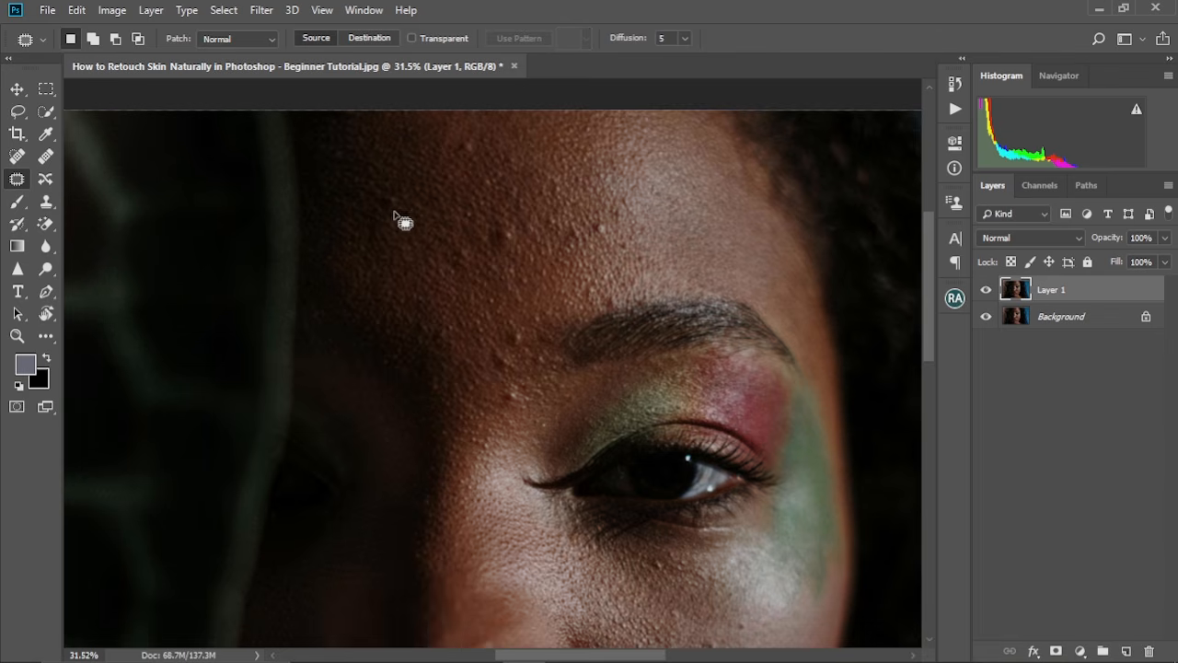
# Patch the remaining bumps in the middle of the forehead with smooth skin from beside them.
pyautogui.moveTo(447, 200); pyautogui.dragTo(441, 154)
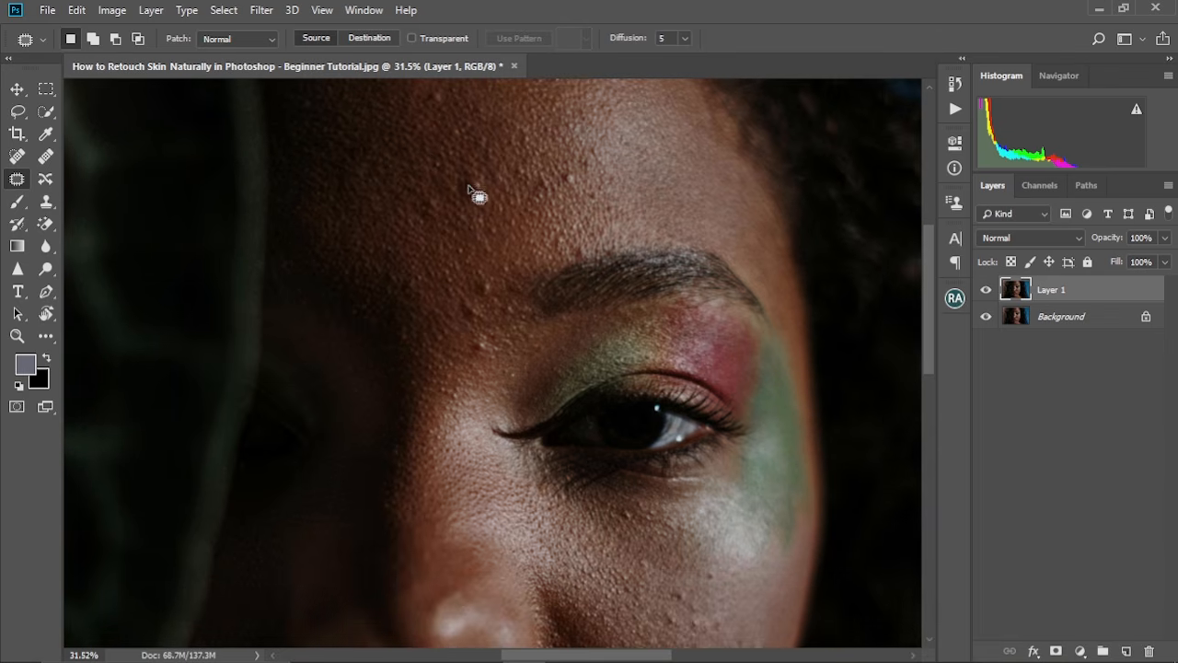
pyautogui.moveTo(476, 189)
pyautogui.mouseDown()
pyautogui.moveTo(462, 206)
pyautogui.moveTo(481, 197)
pyautogui.moveTo(480, 213)
pyautogui.moveTo(507, 215)
pyautogui.mouseUp()
pyautogui.hotkey('ctrl', 'd')
pyautogui.moveTo(427, 199); pyautogui.dragTo(463, 211)
pyautogui.hotkey('ctrl', 'd')
pyautogui.moveTo(479, 127); pyautogui.dragTo(476, 202)
pyautogui.moveTo(434, 164)
pyautogui.mouseDown()
pyautogui.moveTo(431, 185)
pyautogui.moveTo(435, 169)
pyautogui.moveTo(407, 171)
pyautogui.mouseUp()
pyautogui.hotkey('ctrl', 'd')
pyautogui.moveTo(442, 210); pyautogui.dragTo(444, 106)
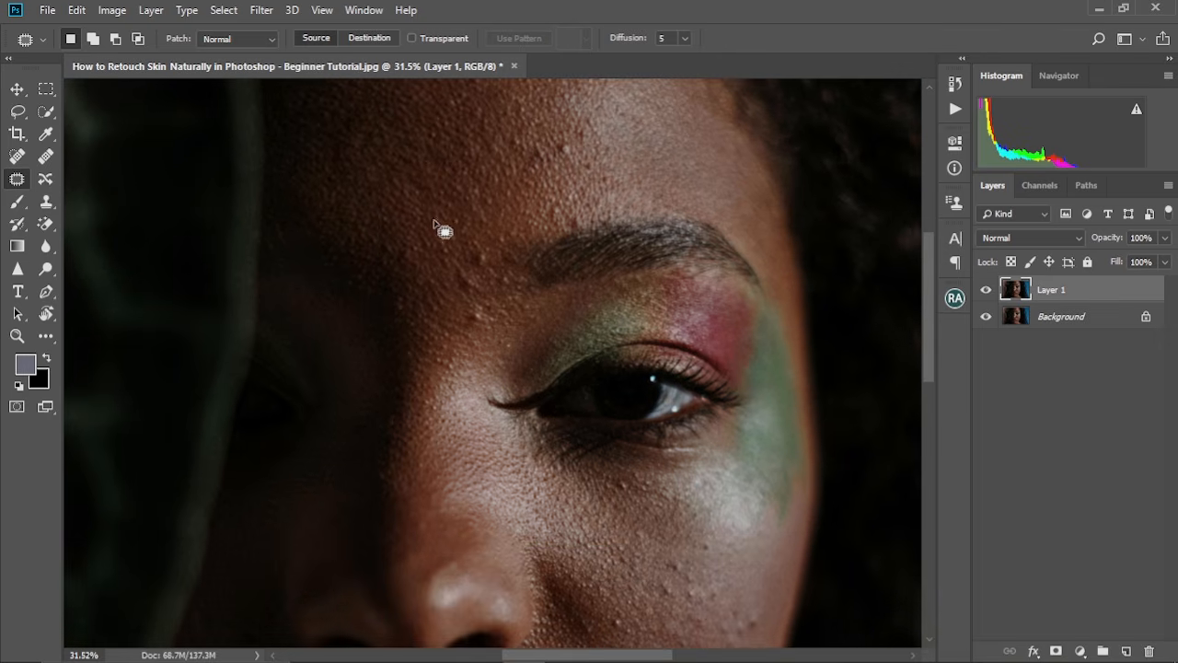
# Patch the blemishes between the inner end of the eyebrow and the bridge of the nose.
pyautogui.moveTo(483, 255)
pyautogui.mouseDown()
pyautogui.moveTo(456, 292)
pyautogui.moveTo(476, 297)
pyautogui.moveTo(465, 269)
pyautogui.mouseUp()
pyautogui.hotkey('ctrl', 'd')
pyautogui.moveTo(467, 281); pyautogui.dragTo(444, 313)
pyautogui.hotkey('ctrl', 'd')
pyautogui.moveTo(499, 264); pyautogui.dragTo(498, 183)
pyautogui.moveTo(476, 247)
pyautogui.mouseDown()
pyautogui.moveTo(487, 258)
pyautogui.moveTo(448, 217)
pyautogui.moveTo(462, 194)
pyautogui.moveTo(438, 138)
pyautogui.mouseUp()
pyautogui.hotkey('ctrl', 'd')
pyautogui.hotkey('ctrl', 'd')
# Patch the small bumps on the cheek below the eye with clean surrounding skin.
pyautogui.moveTo(513, 218); pyautogui.dragTo(516, 217)
pyautogui.hotkey('ctrl', 'd')
pyautogui.moveTo(549, 288)
pyautogui.mouseDown()
pyautogui.moveTo(556, 308)
pyautogui.moveTo(552, 289)
pyautogui.mouseUp()
pyautogui.moveTo(555, 294); pyautogui.dragTo(562, 339)
pyautogui.hotkey('ctrl', 'd')
pyautogui.moveTo(540, 277); pyautogui.dragTo(556, 311)
pyautogui.hotkey('ctrl', 'd')
pyautogui.moveTo(570, 177); pyautogui.dragTo(537, 253)
pyautogui.moveTo(538, 253)
pyautogui.mouseDown()
pyautogui.moveTo(509, 246)
pyautogui.moveTo(537, 232)
pyautogui.mouseUp()
pyautogui.hotkey('ctrl', 'd')
pyautogui.hotkey('ctrl', 'd')
pyautogui.moveTo(507, 158)
pyautogui.mouseDown()
pyautogui.moveTo(520, 230)
pyautogui.moveTo(502, 212)
pyautogui.mouseUp()
pyautogui.hotkey('ctrl', 'd')
# Patch the blemishes on the lower part of the cheek beside the nose.
pyautogui.moveTo(522, 353); pyautogui.dragTo(530, 149)
pyautogui.moveTo(455, 299); pyautogui.dragTo(453, 303)
pyautogui.moveTo(453, 303)
pyautogui.mouseDown()
pyautogui.moveTo(439, 279)
pyautogui.moveTo(471, 258)
pyautogui.moveTo(445, 307)
pyautogui.mouseUp()
pyautogui.hotkey('ctrl', 'd')
pyautogui.hotkey('ctrl', 'd')
pyautogui.moveTo(448, 308)
pyautogui.mouseDown()
pyautogui.moveTo(477, 280)
pyautogui.moveTo(422, 423)
pyautogui.mouseUp()
pyautogui.hotkey('ctrl', 'd')
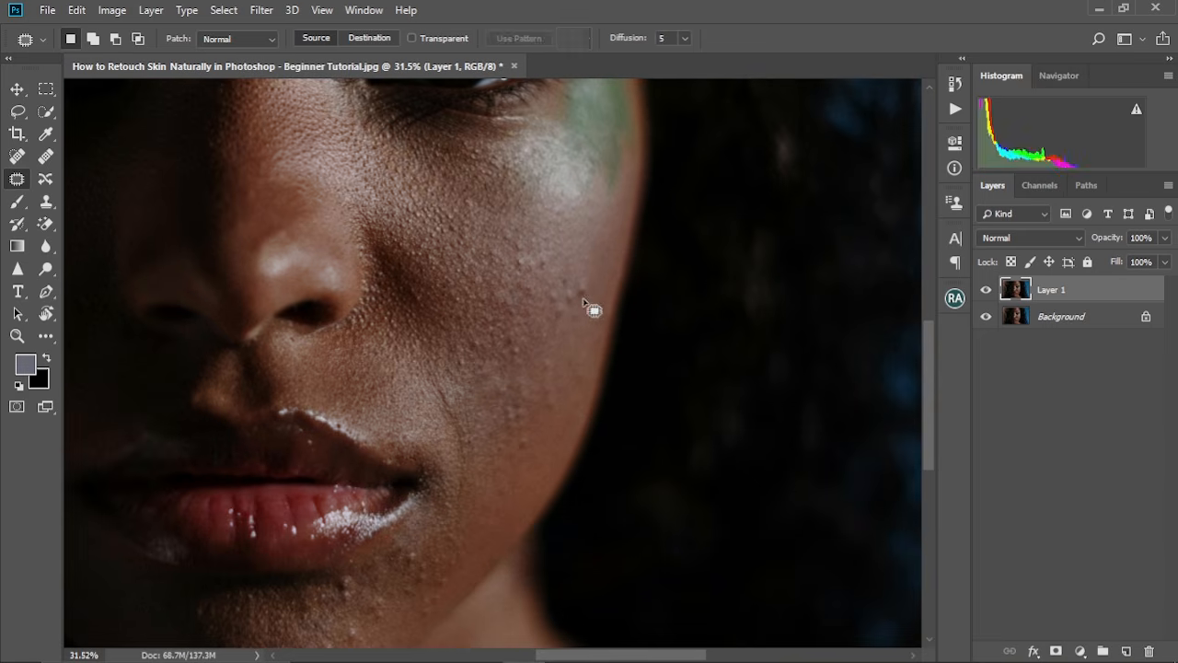
# Patch the spots on the outer cheek, working from below the eye makeup down towards the jaw.
pyautogui.moveTo(583, 298); pyautogui.dragTo(582, 292)
pyautogui.moveTo(581, 293); pyautogui.dragTo(586, 269)
pyautogui.hotkey('ctrl', 'd')
pyautogui.moveTo(518, 258); pyautogui.dragTo(516, 263)
pyautogui.hotkey('ctrl', 'd')
pyautogui.moveTo(512, 243); pyautogui.dragTo(516, 245)
pyautogui.hotkey('ctrl', 'd')
pyautogui.moveTo(521, 302); pyautogui.dragTo(529, 192)
pyautogui.moveTo(514, 300); pyautogui.dragTo(527, 331)
pyautogui.hotkey('ctrl', 'd')
pyautogui.moveTo(562, 198)
pyautogui.mouseDown()
pyautogui.moveTo(537, 306)
pyautogui.moveTo(535, 296)
pyautogui.moveTo(546, 307)
pyautogui.mouseUp()
pyautogui.hotkey('ctrl', 'd')
pyautogui.moveTo(548, 297); pyautogui.dragTo(556, 267)
pyautogui.hotkey('ctrl', 'd')
pyautogui.moveTo(506, 361); pyautogui.dragTo(518, 277)
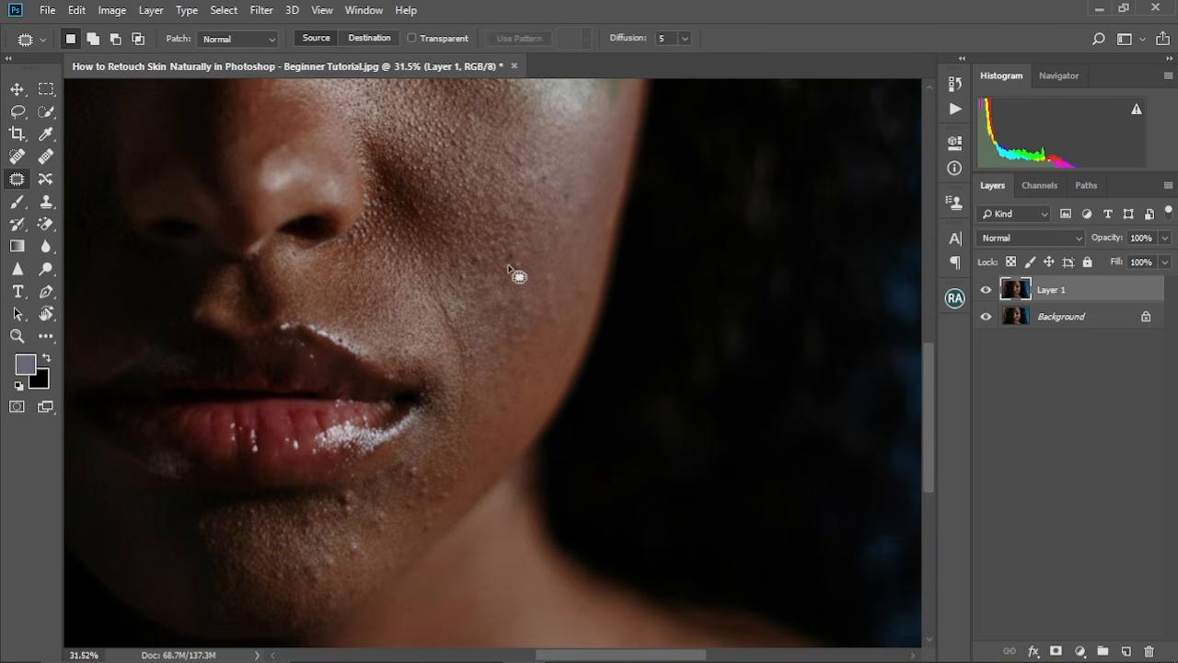
# Patch the bumps on the chin and just below the lower lip with smooth skin.
pyautogui.moveTo(457, 426); pyautogui.dragTo(539, 223)
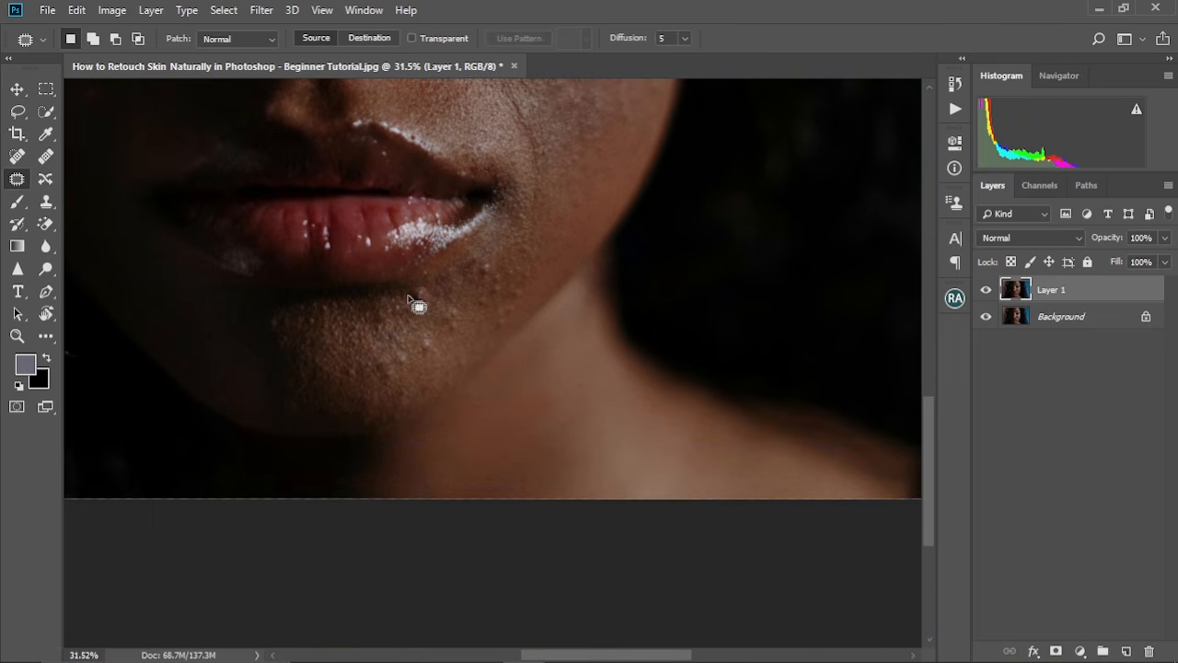
pyautogui.moveTo(423, 349); pyautogui.dragTo(451, 323)
pyautogui.hotkey('ctrl', 'd')
pyautogui.moveTo(493, 279); pyautogui.dragTo(479, 323)
pyautogui.moveTo(469, 311); pyautogui.dragTo(479, 327)
pyautogui.hotkey('ctrl', 'd')
pyautogui.moveTo(395, 400)
pyautogui.mouseDown()
pyautogui.moveTo(442, 307)
pyautogui.moveTo(383, 319)
pyautogui.moveTo(406, 310)
pyautogui.mouseUp()
pyautogui.hotkey('ctrl', 'd')
pyautogui.moveTo(406, 310); pyautogui.dragTo(426, 306)
pyautogui.hotkey('ctrl', 'd')
pyautogui.moveTo(468, 197); pyautogui.dragTo(430, 250)
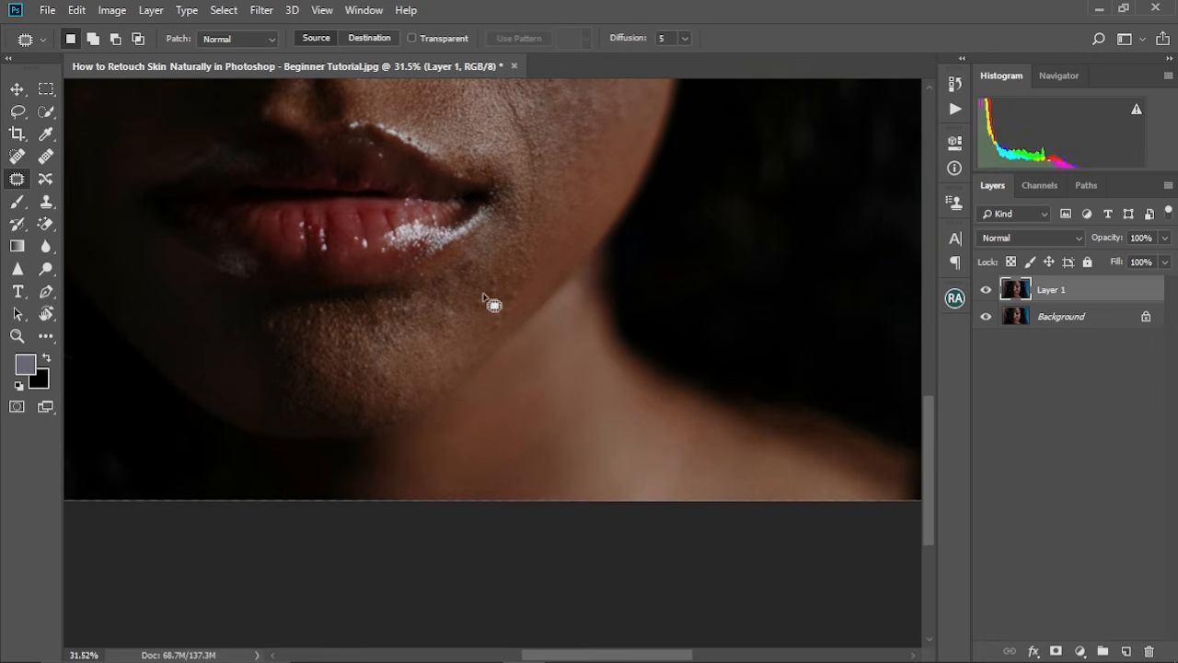
# Patch the remaining blemishes along the jaw beside the chin, below the corner of the mouth.
pyautogui.moveTo(481, 293); pyautogui.dragTo(483, 297)
pyautogui.moveTo(489, 295)
pyautogui.mouseDown()
pyautogui.moveTo(474, 291)
pyautogui.moveTo(531, 283)
pyautogui.moveTo(477, 300)
pyautogui.mouseUp()
pyautogui.hotkey('ctrl', 'd')
pyautogui.hotkey('ctrl', 'd')
pyautogui.hotkey('ctrl', 'd')
pyautogui.moveTo(521, 247)
pyautogui.mouseDown()
pyautogui.moveTo(495, 315)
pyautogui.moveTo(479, 460)
pyautogui.mouseUp()
pyautogui.moveTo(480, 300); pyautogui.dragTo(460, 292)
pyautogui.hotkey('ctrl', 'd')
# Patch the last leftover spots on the forehead above the eyebrow and clear the selection.
pyautogui.moveTo(453, 249)
pyautogui.mouseDown()
pyautogui.moveTo(467, 296)
pyautogui.moveTo(502, 313)
pyautogui.moveTo(483, 589)
pyautogui.mouseUp()
pyautogui.moveTo(374, 310)
pyautogui.mouseDown()
pyautogui.moveTo(401, 295)
pyautogui.moveTo(377, 282)
pyautogui.mouseUp()
pyautogui.moveTo(387, 277); pyautogui.dragTo(370, 303)
pyautogui.hotkey('ctrl', 'd')
pyautogui.moveTo(446, 266)
pyautogui.mouseDown()
pyautogui.moveTo(424, 407)
pyautogui.moveTo(452, 246)
pyautogui.mouseUp()
pyautogui.moveTo(453, 251)
pyautogui.mouseDown()
pyautogui.moveTo(442, 219)
pyautogui.moveTo(427, 247)
pyautogui.mouseUp()
pyautogui.hotkey('ctrl', 'd')
pyautogui.moveTo(429, 252); pyautogui.dragTo(455, 252)
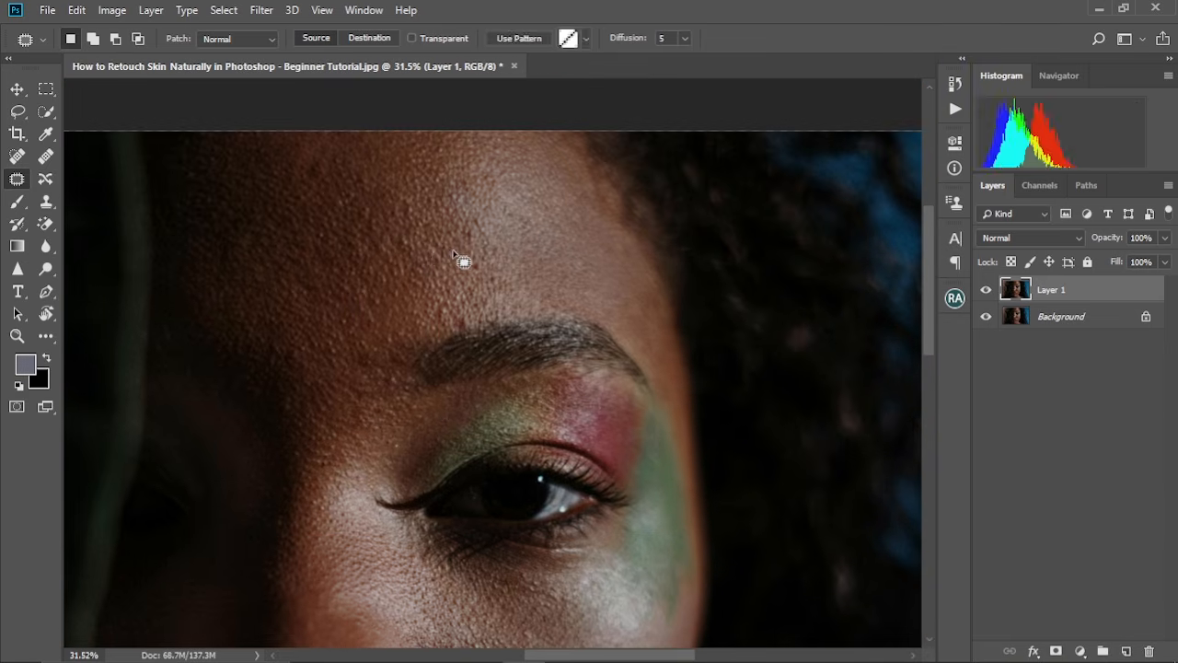
pyautogui.hotkey('ctrl', 'd')
# Compare the retouched Layer 1 with the original portrait and examine the patched skin up close.
pyautogui.scroll(-3, 438, 263)
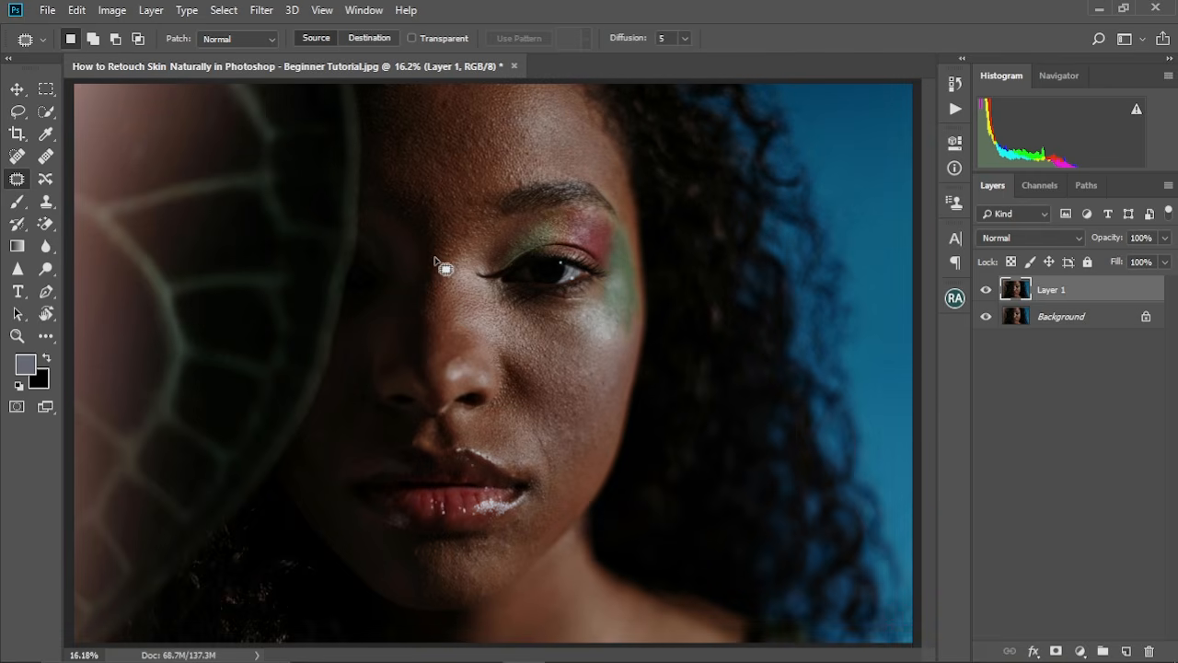
pyautogui.scroll(-2, 436, 264)
pyautogui.scroll(2, 436, 265)
pyautogui.click(988, 291)
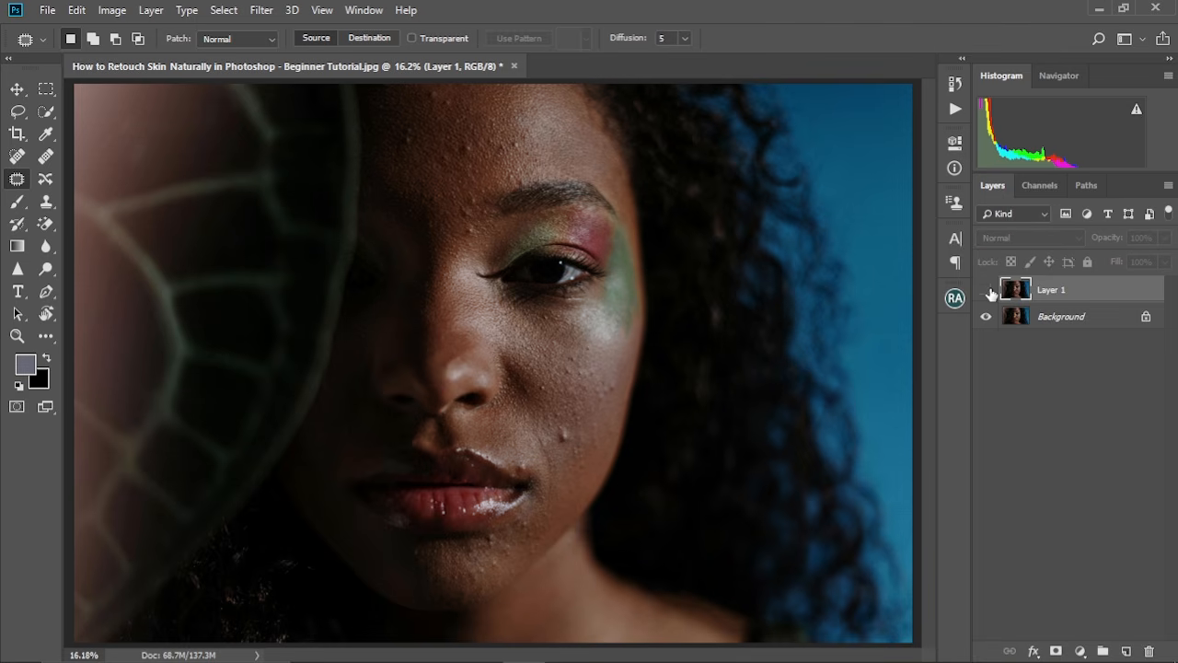
pyautogui.click(988, 291)
pyautogui.click(989, 291)
pyautogui.click(989, 291)
pyautogui.scroll(-1, 437, 355)
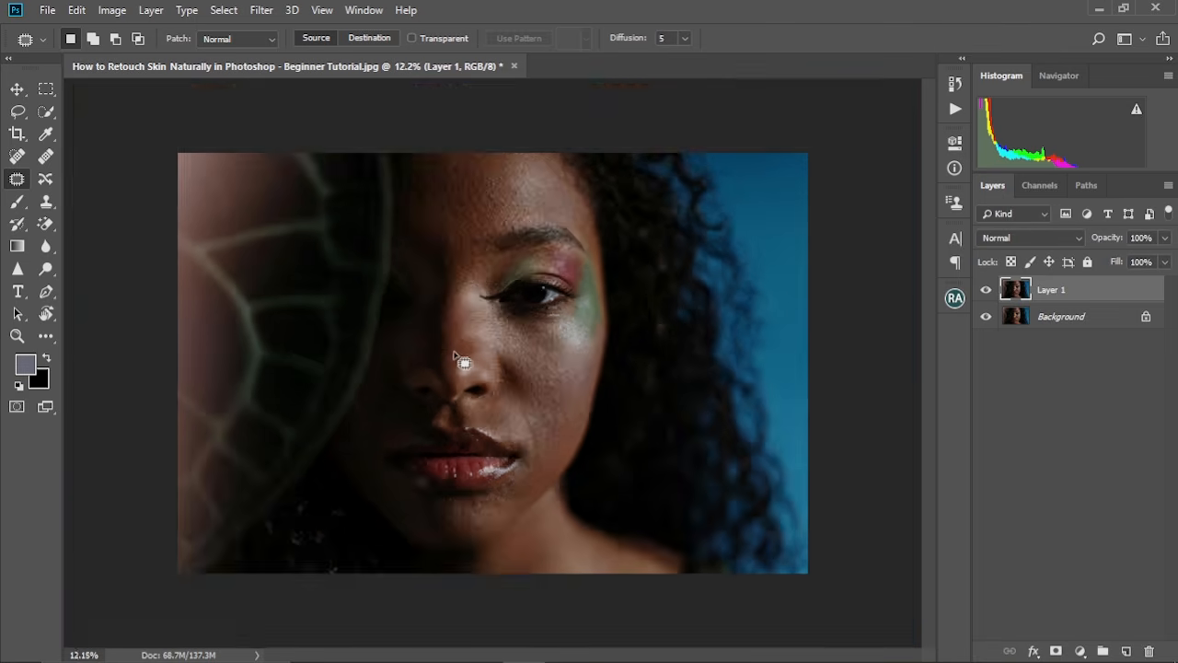
pyautogui.scroll(3, 442, 355)
pyautogui.scroll(3, 451, 287)
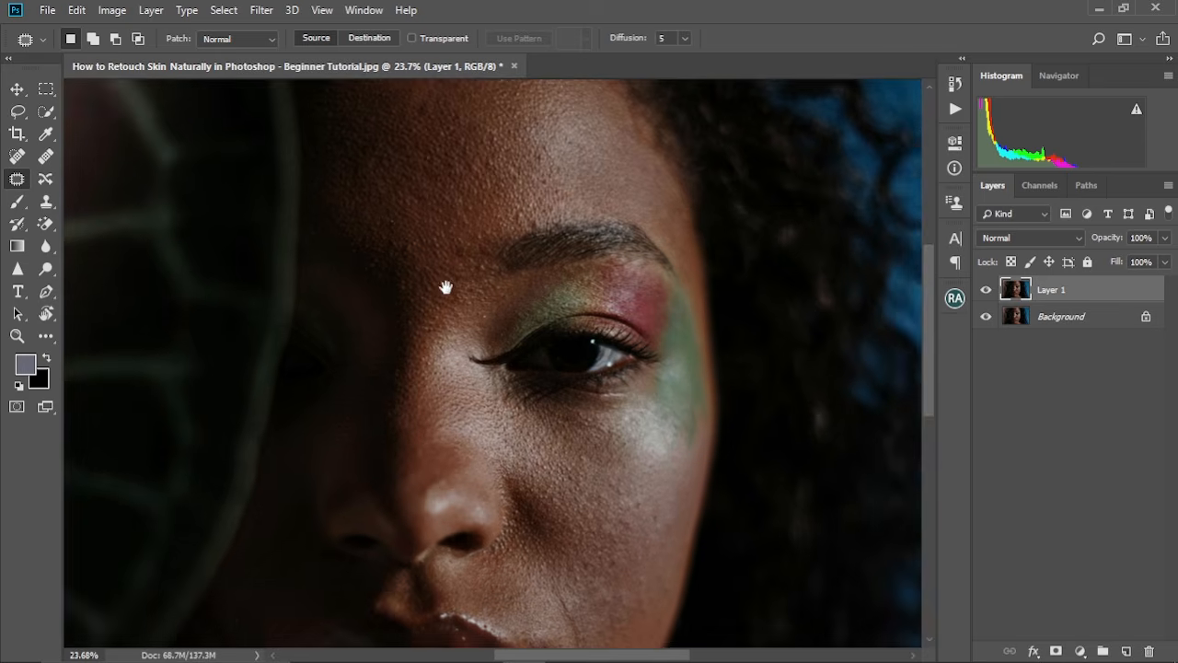
pyautogui.scroll(-3, 470, 306)
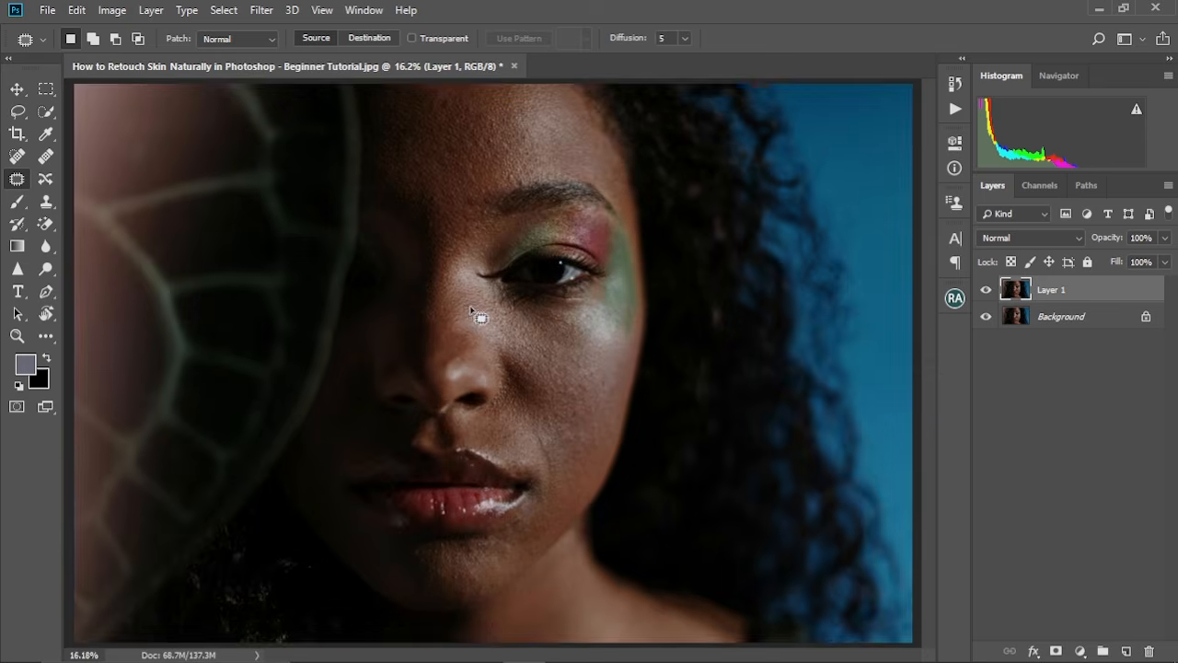
pyautogui.scroll(1, 469, 306)
pyautogui.scroll(2, 468, 196)
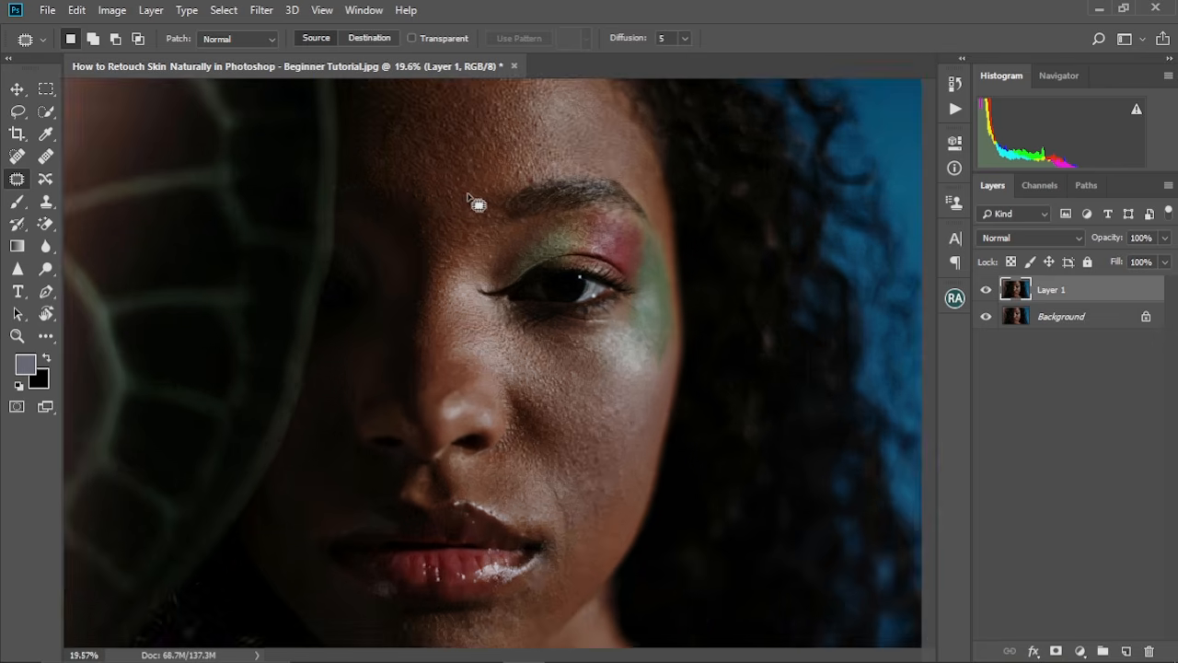
pyautogui.scroll(-3, 469, 197)
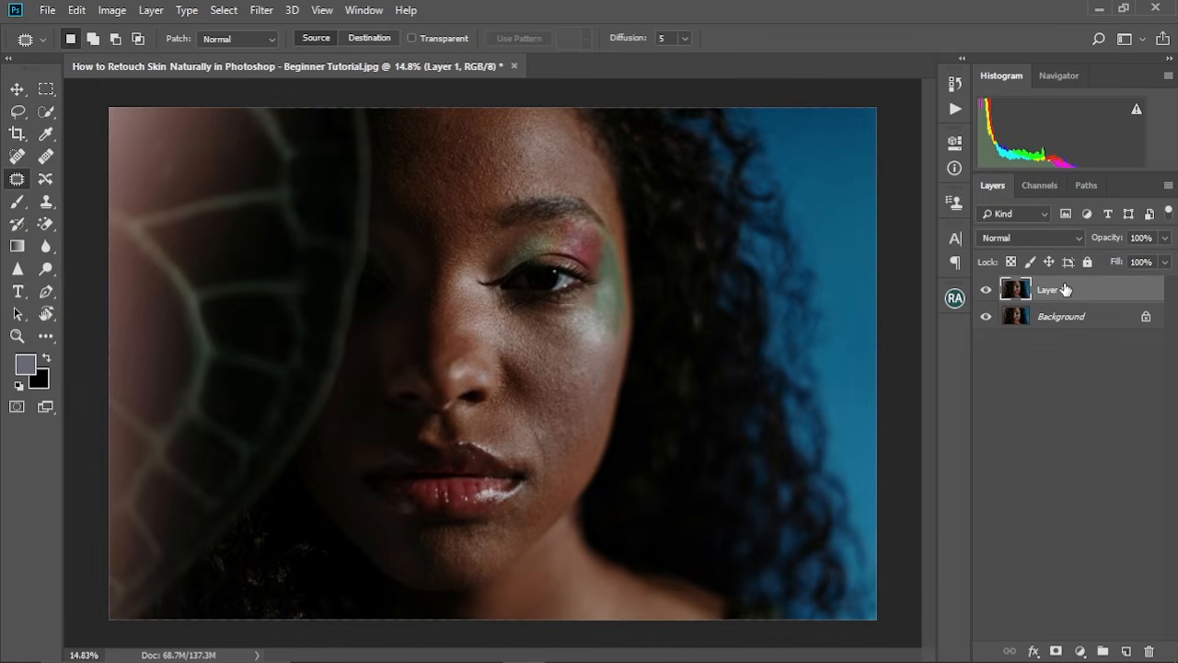
# Duplicate the retouched Layer 1 and rename the lower of the two copies "color".
pyautogui.hotkey('ctrl', 'j')
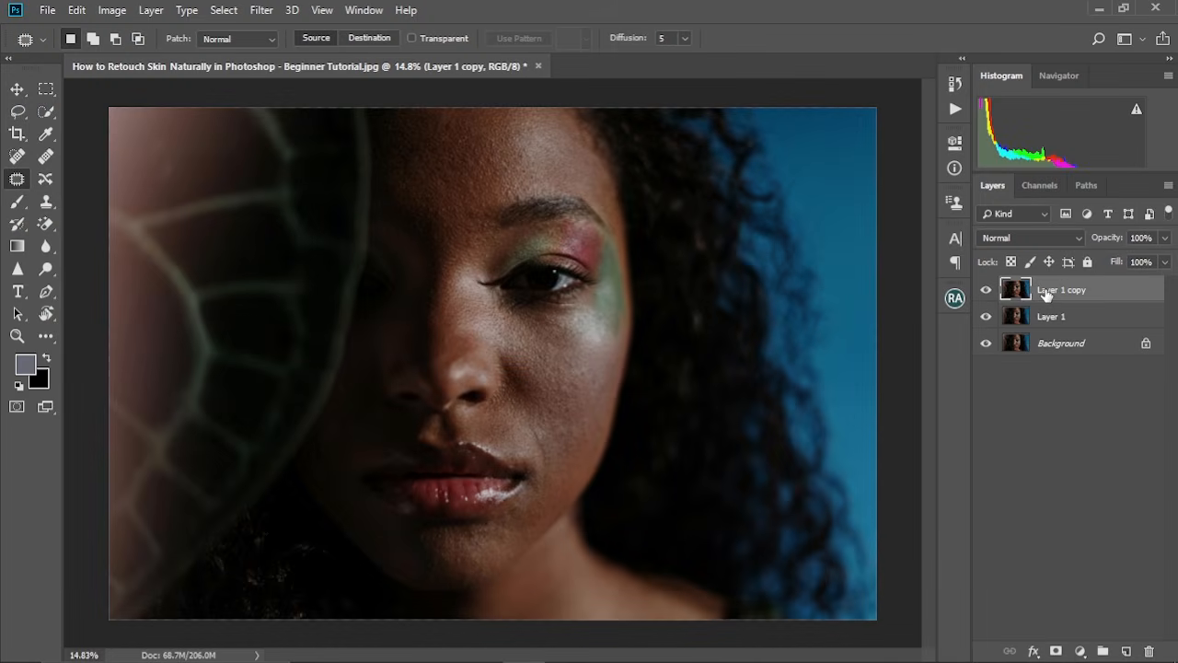
pyautogui.click(1063, 321)
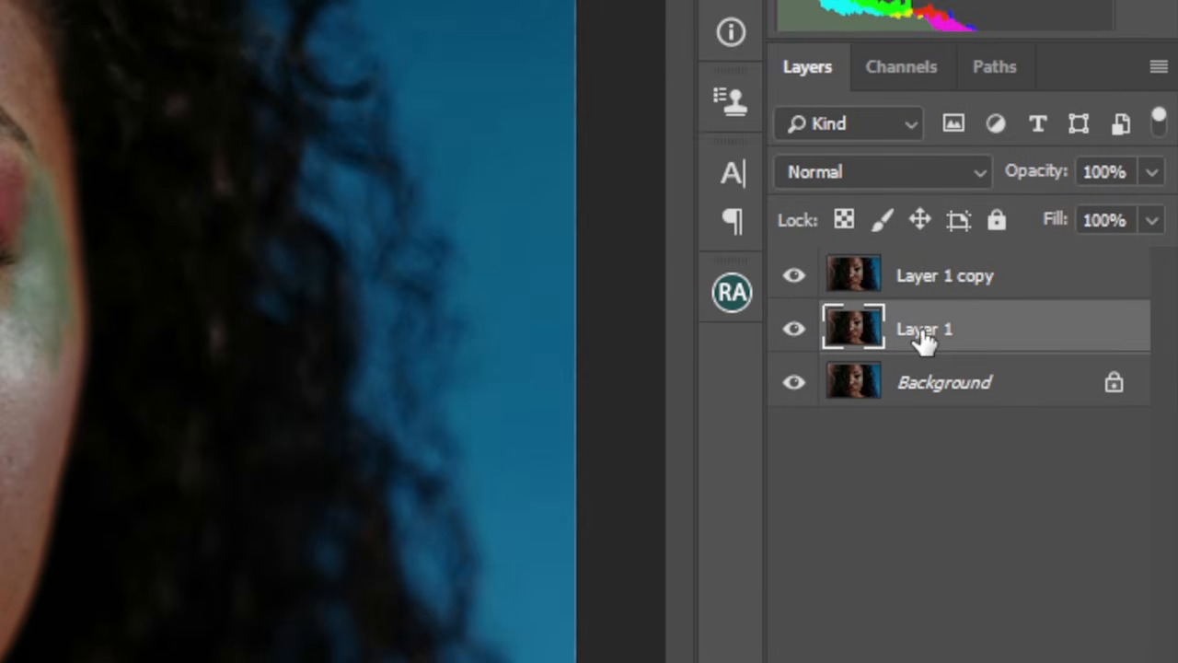
pyautogui.doubleClick(923, 331)
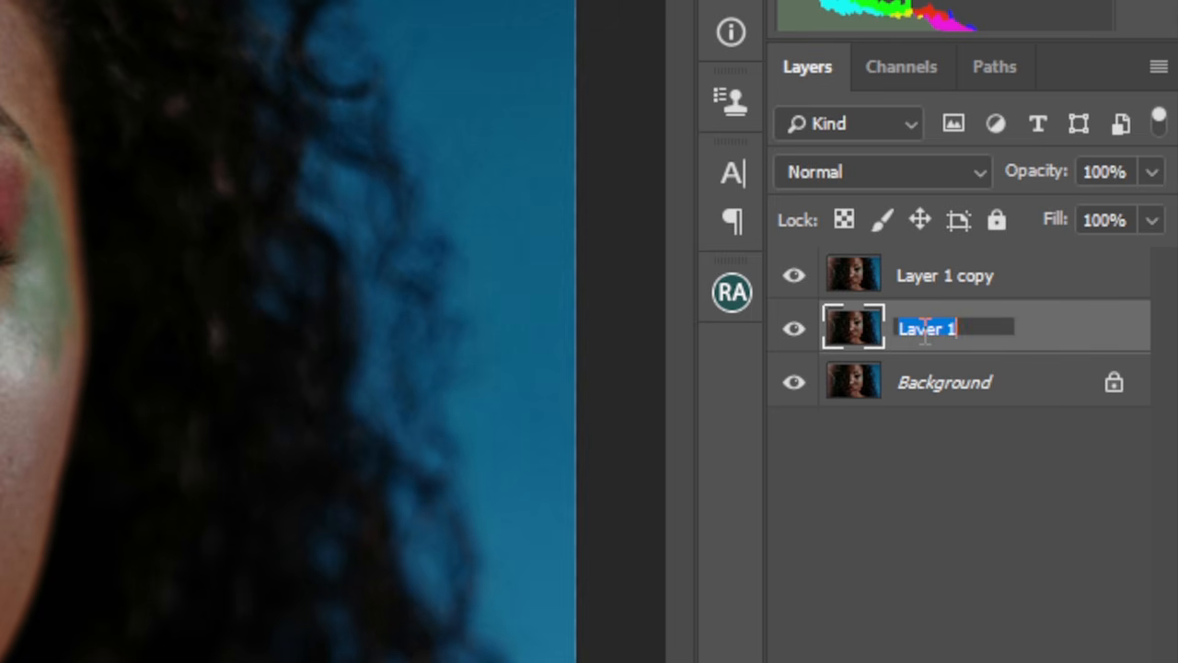
pyautogui.press('BackSpace')
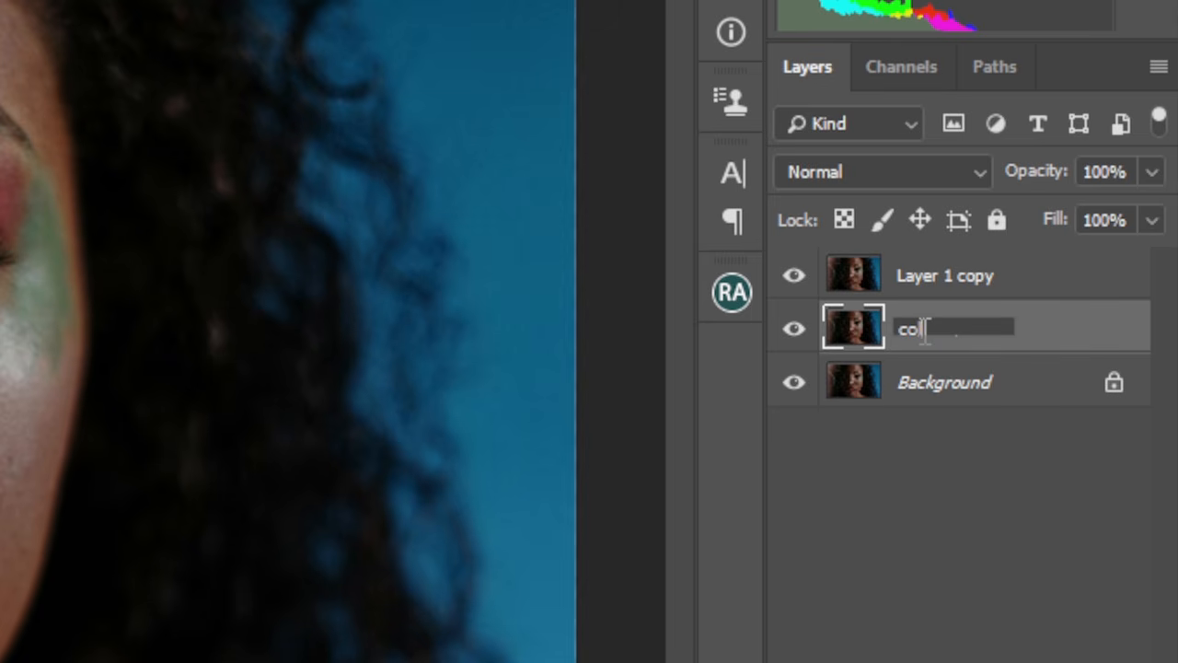
pyautogui.press('Return')
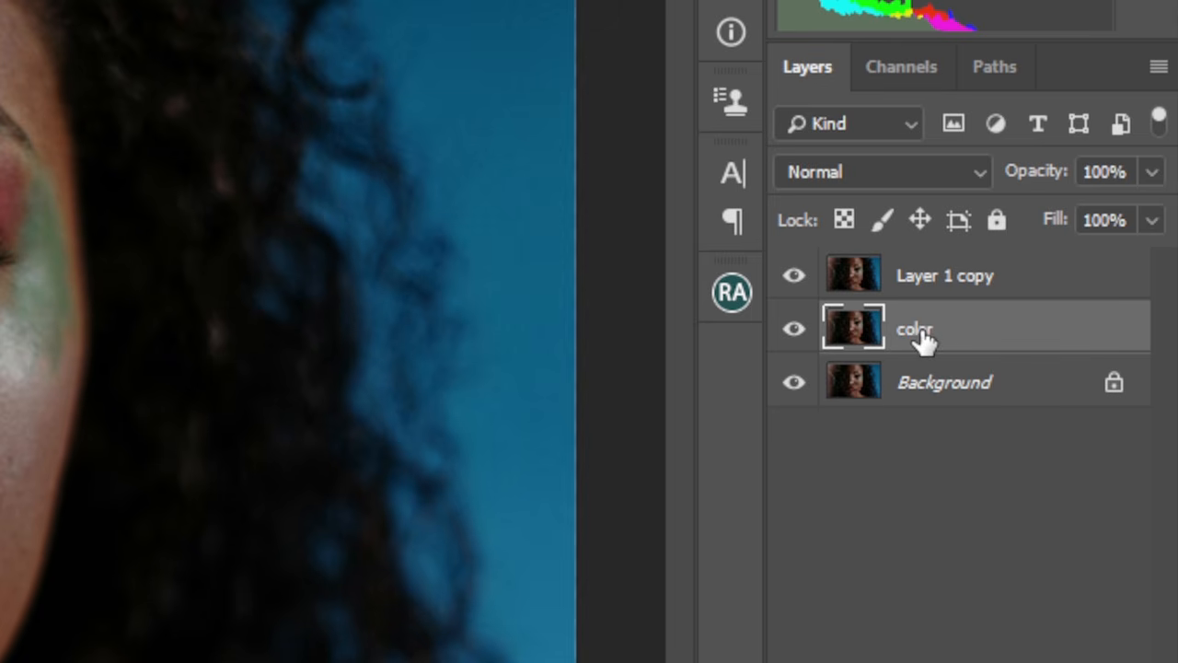
# Rename the uppermost layer, Layer 1 copy, as "Texture".
pyautogui.doubleClick(924, 277)
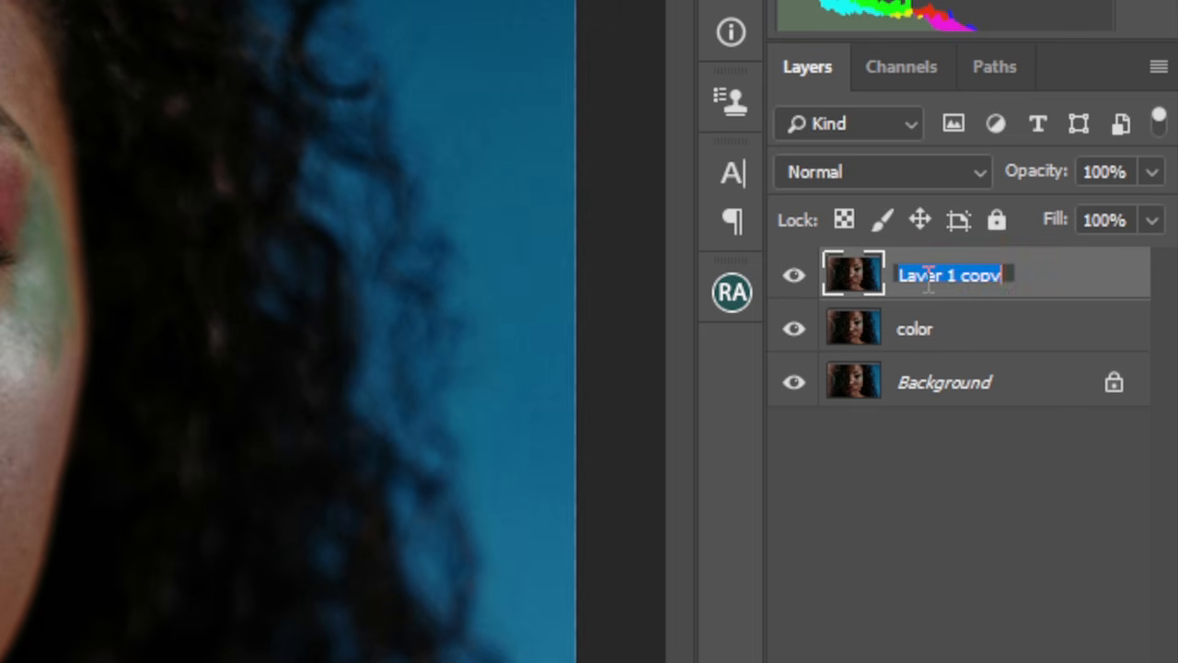
pyautogui.press('BackSpace')
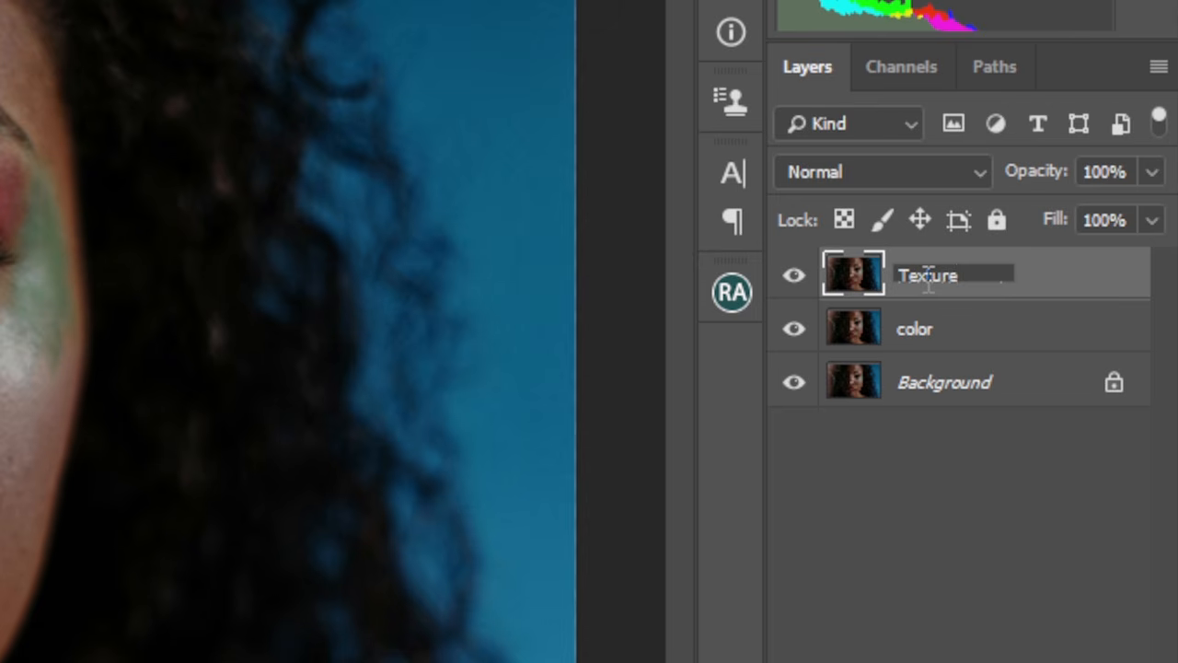
pyautogui.press('Return')
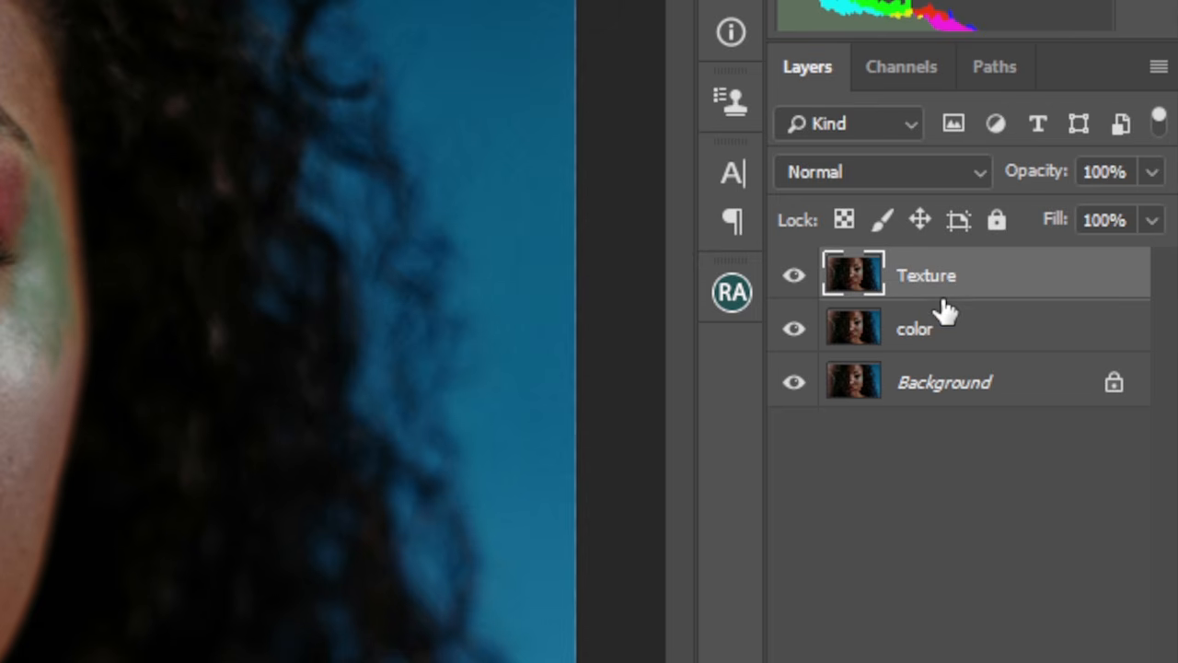
# Hide the Texture layer and apply a Gaussian Blur with a radius of 6.4 pixels to the color layer.
pyautogui.click(941, 329)
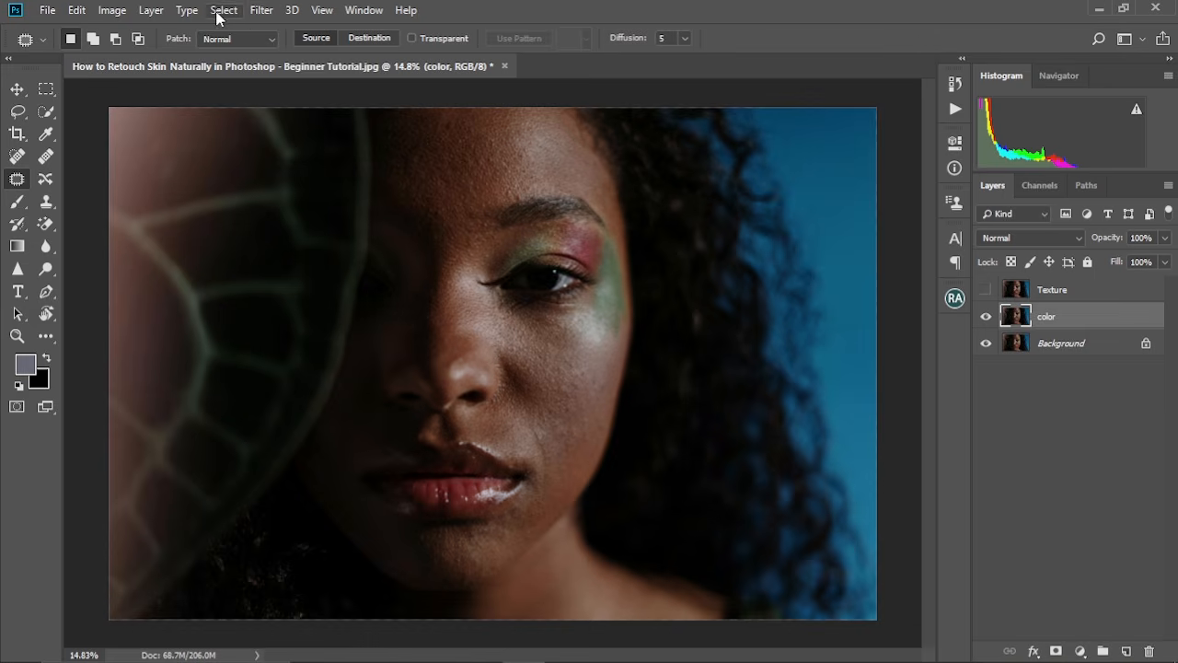
pyautogui.click(260, 11)
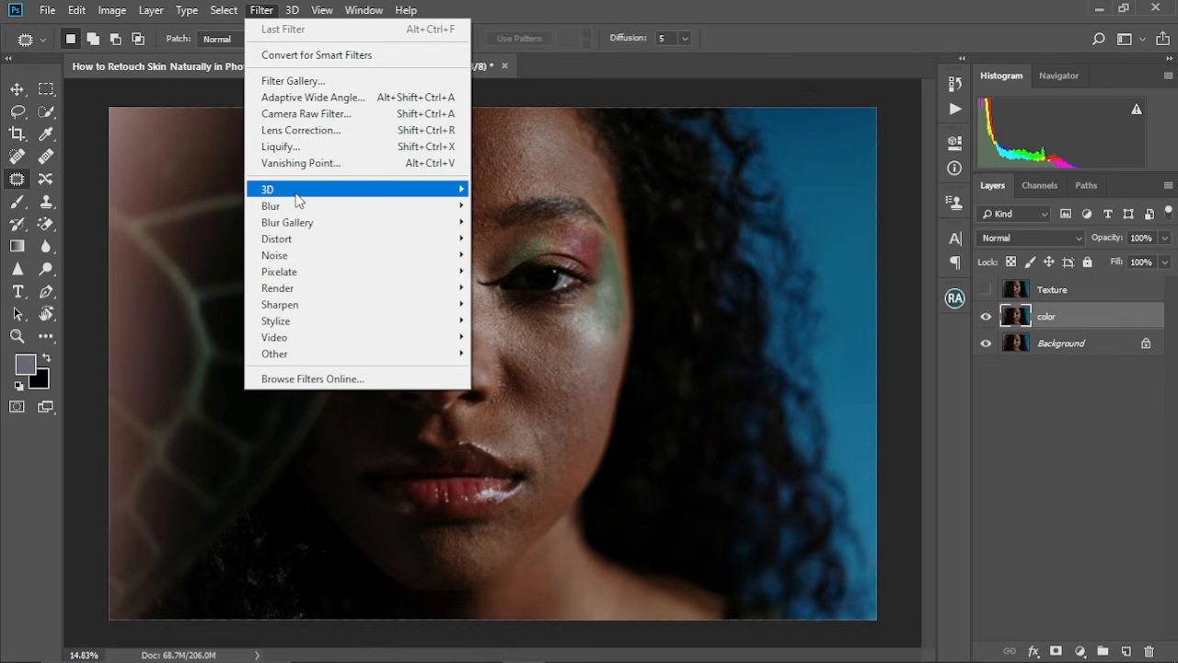
pyautogui.moveTo(295, 194)
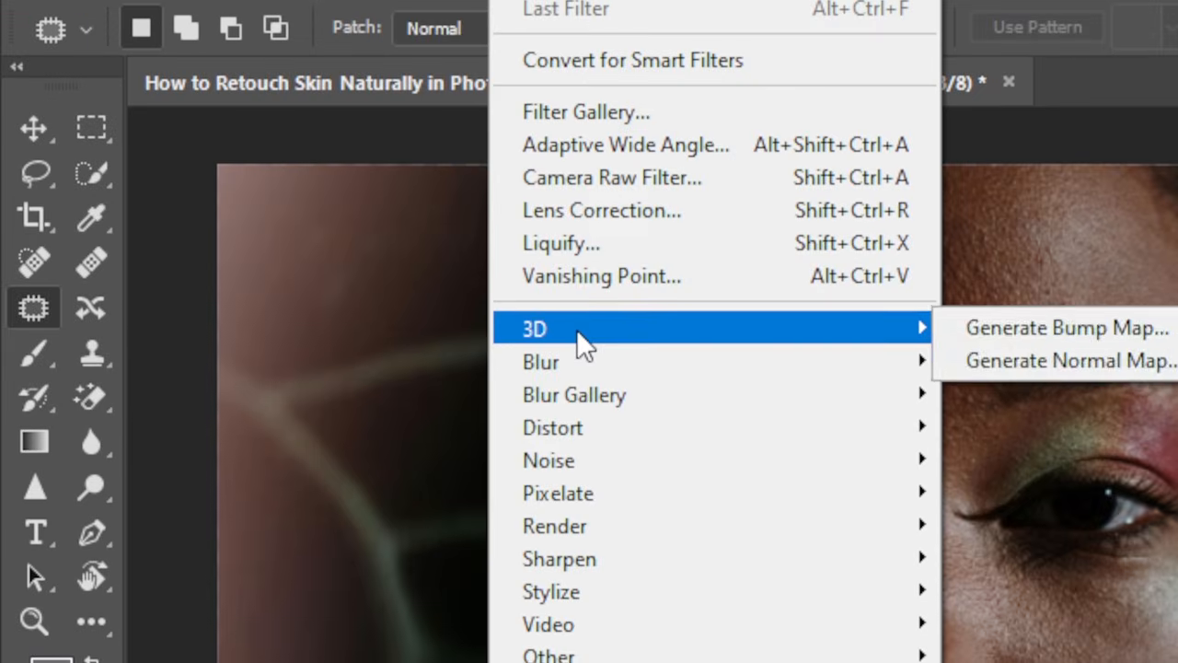
pyautogui.moveTo(573, 359)
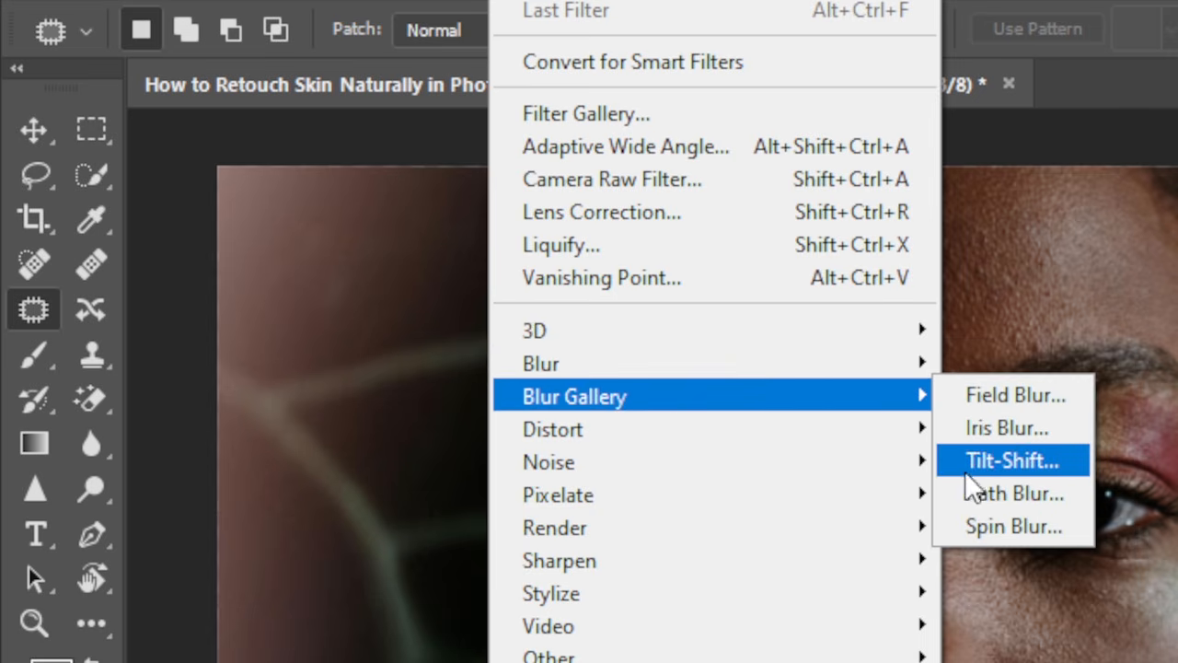
pyautogui.moveTo(902, 369)
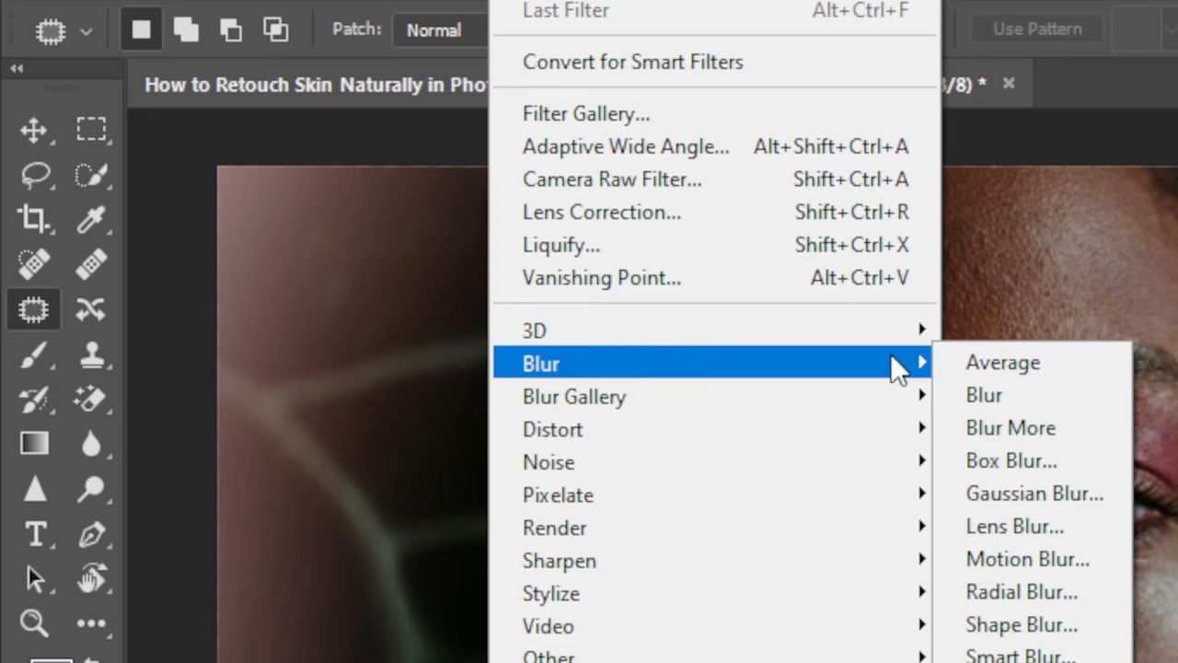
pyautogui.click(1040, 488)
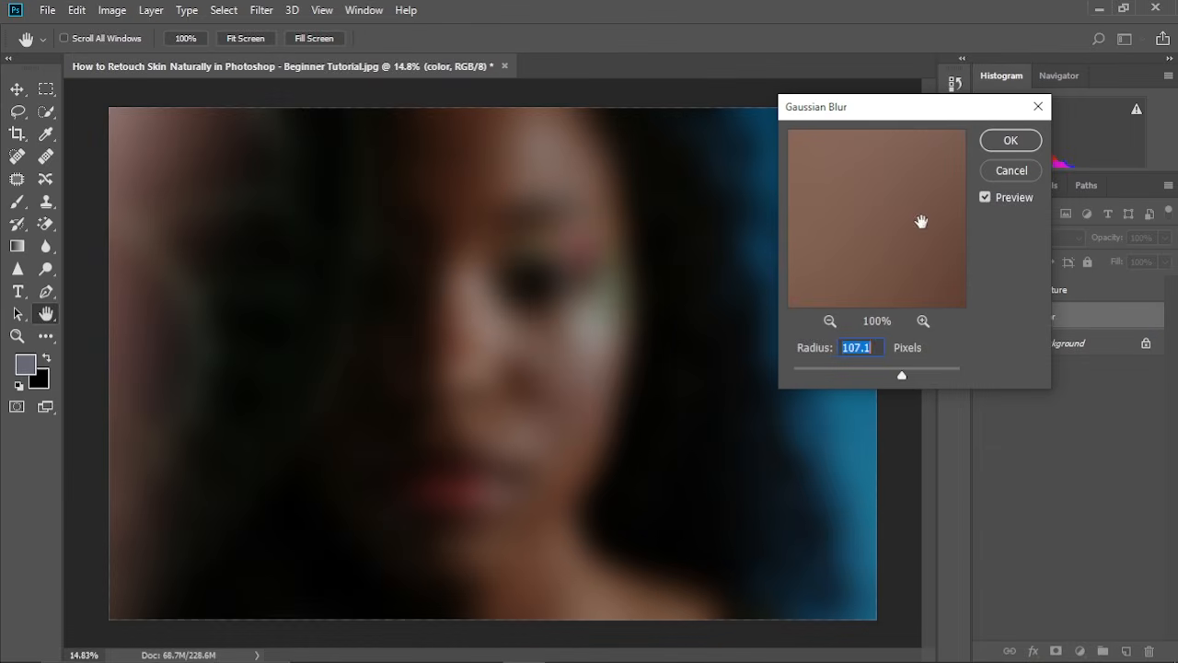
pyautogui.moveTo(918, 108); pyautogui.dragTo(517, 150)
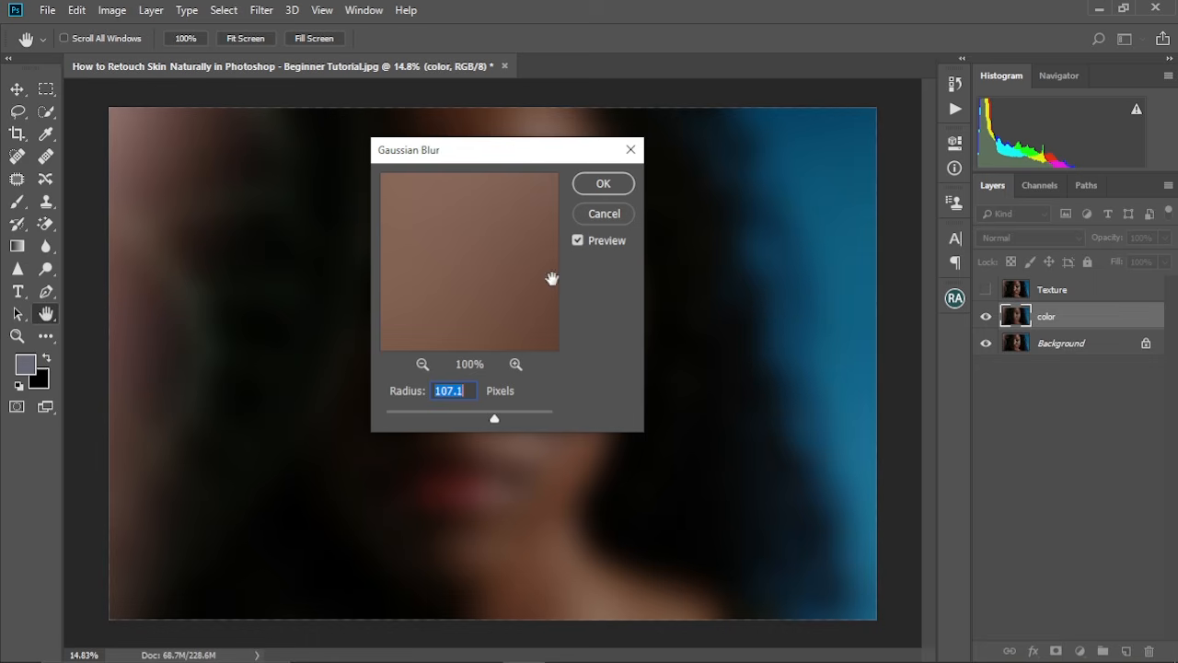
pyautogui.moveTo(495, 422); pyautogui.dragTo(419, 425)
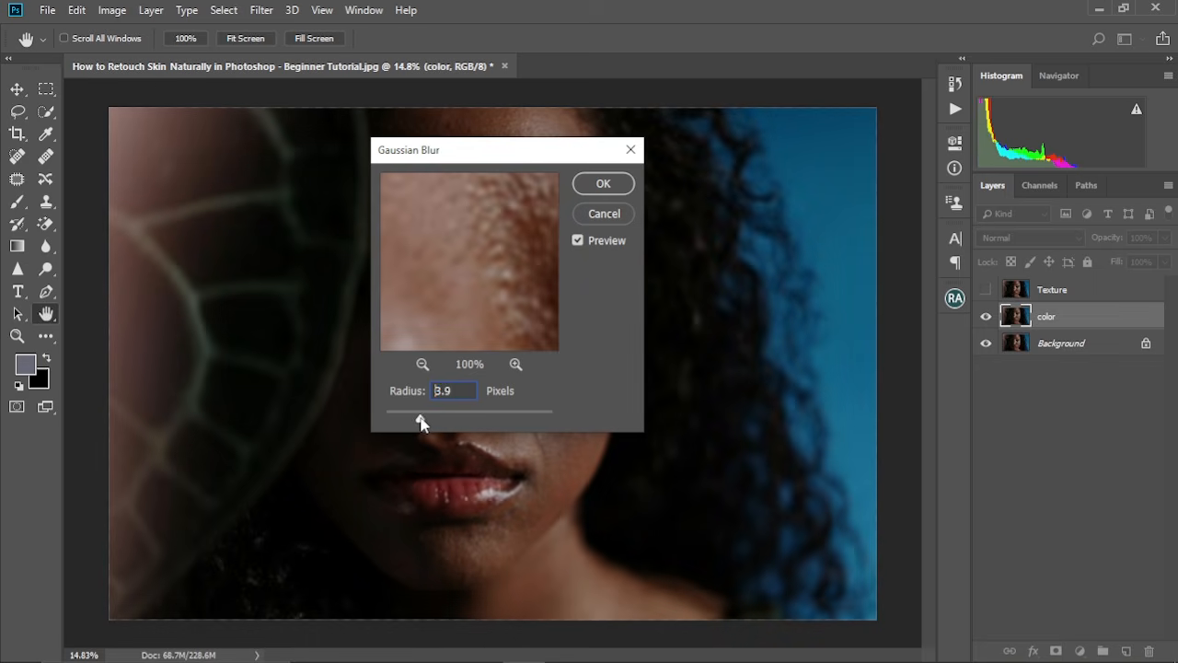
pyautogui.moveTo(426, 422); pyautogui.dragTo(425, 420)
pyautogui.moveTo(501, 161); pyautogui.dragTo(786, 152)
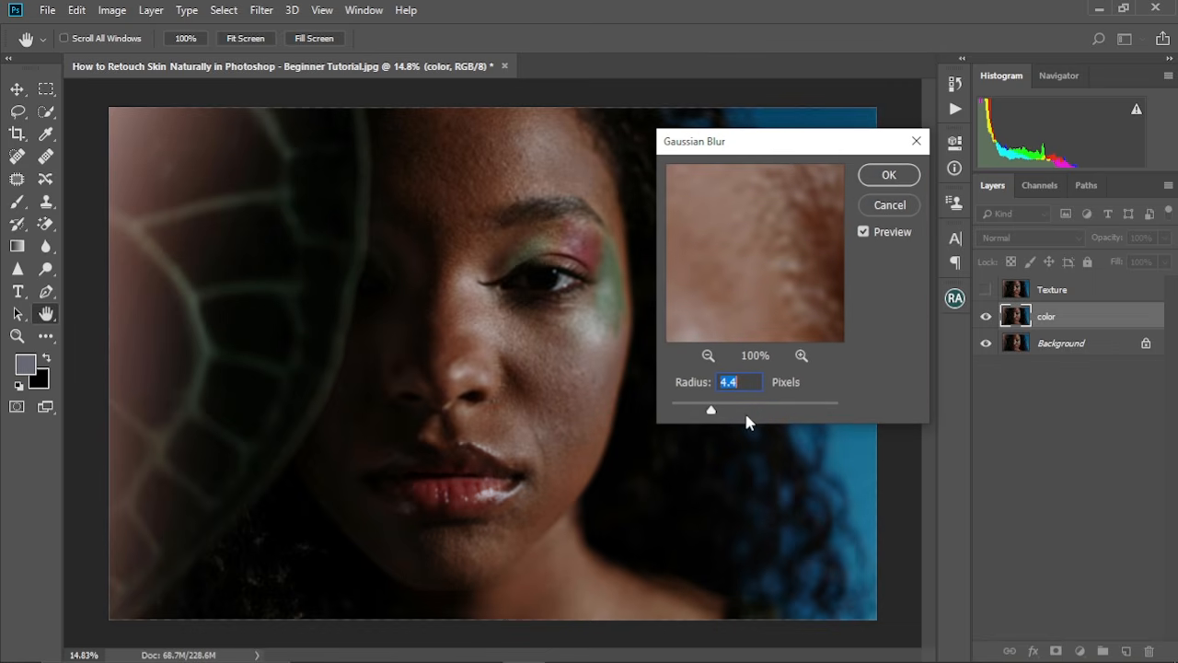
pyautogui.moveTo(725, 412); pyautogui.dragTo(729, 412)
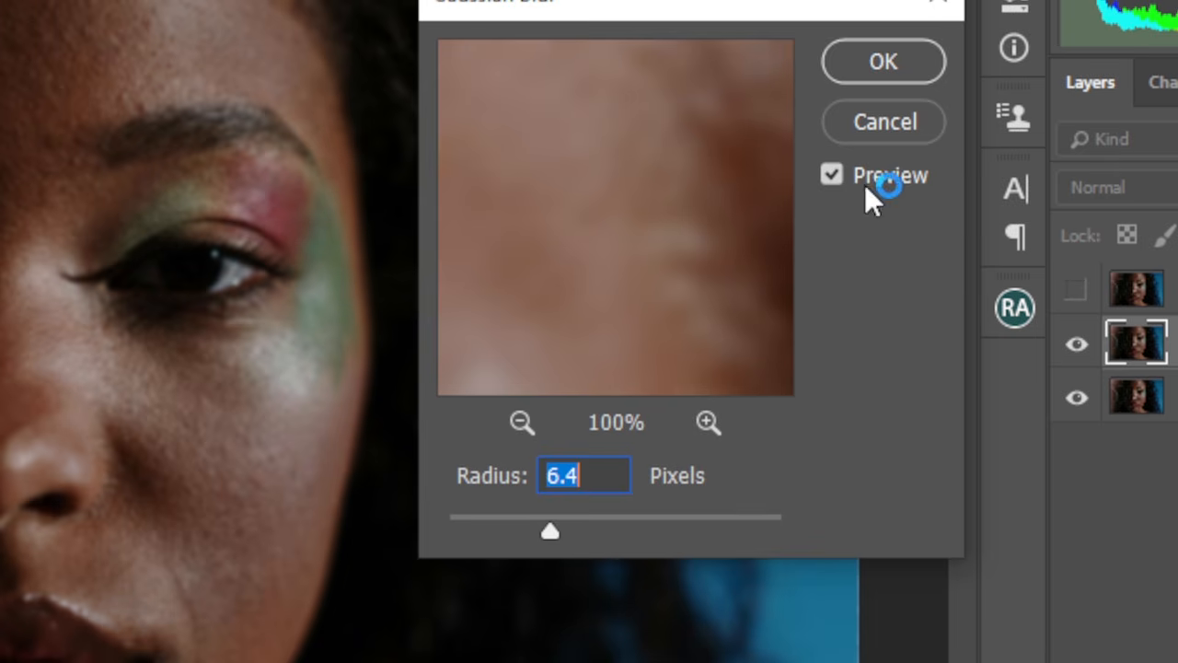
pyautogui.click(889, 48)
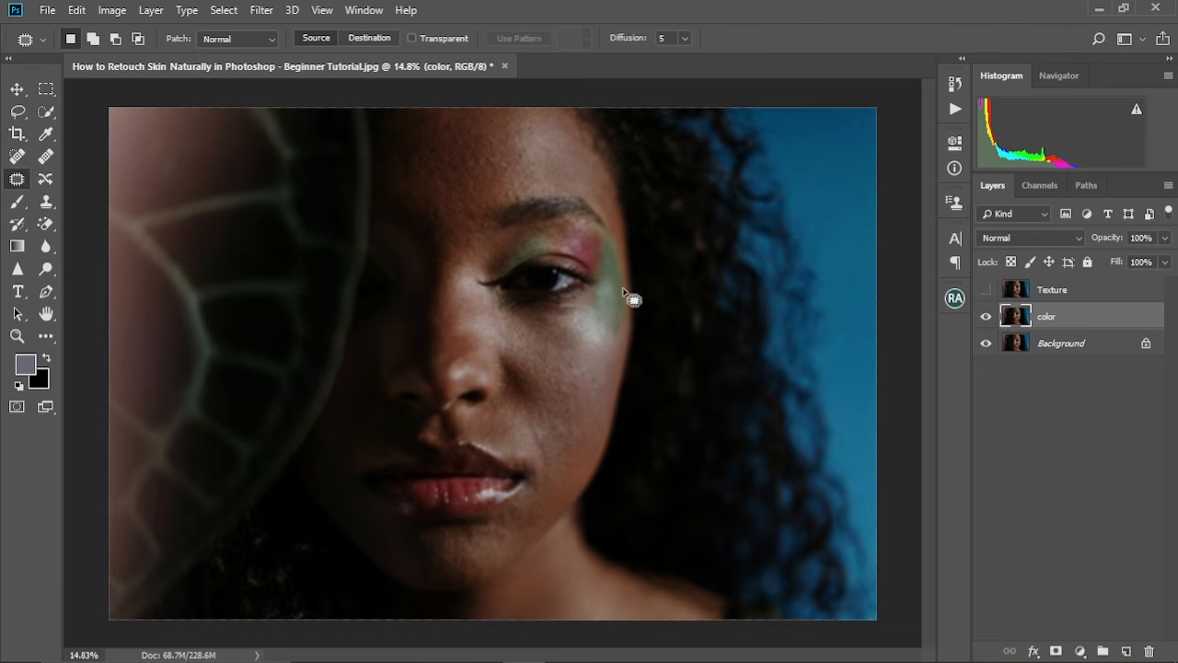
# Show the Texture layer and use Apply Image on it with the color layer as source, Subtract blending, scale 2 and offset 128.
pyautogui.click(1065, 290)
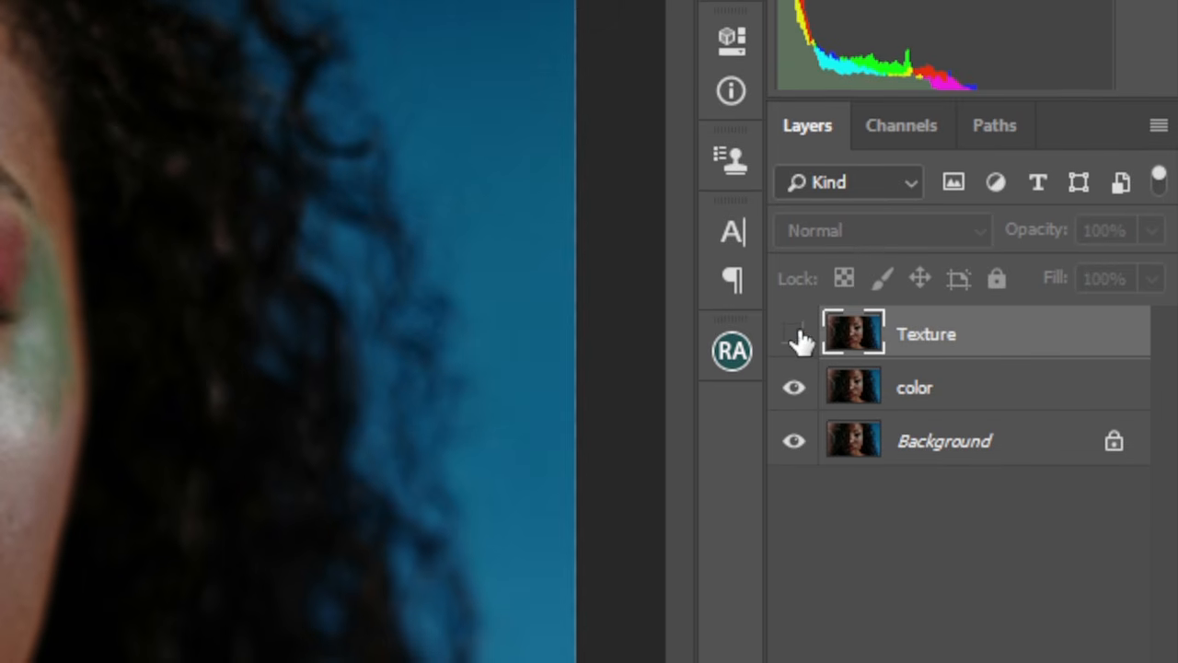
pyautogui.click(794, 336)
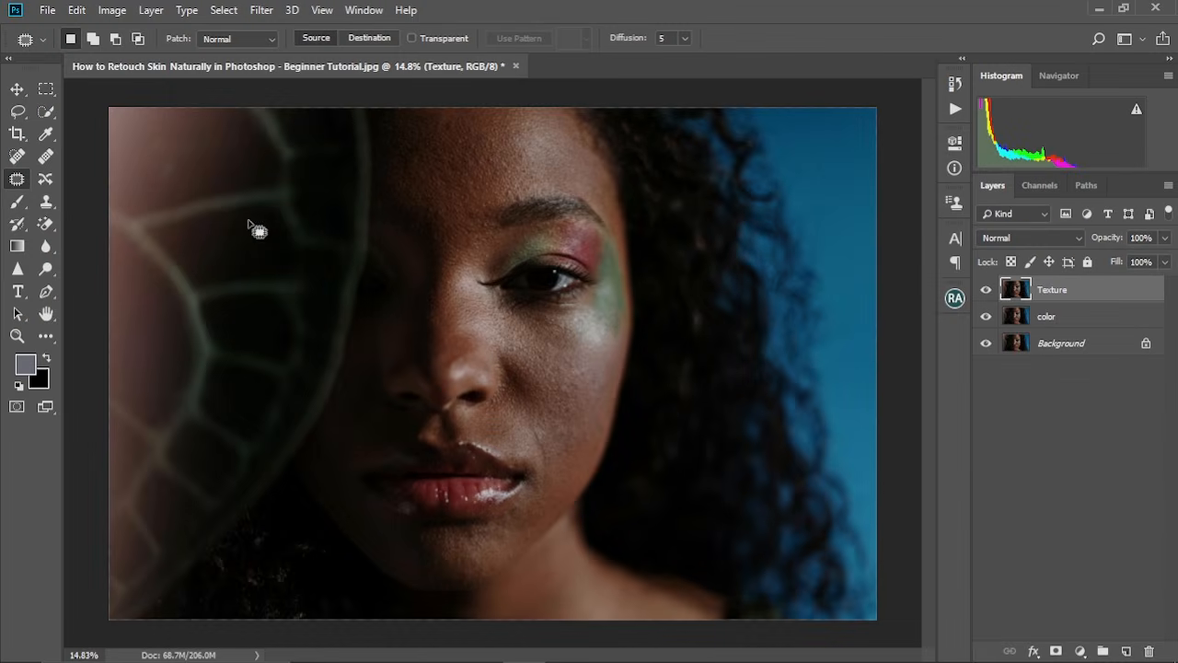
pyautogui.click(111, 10)
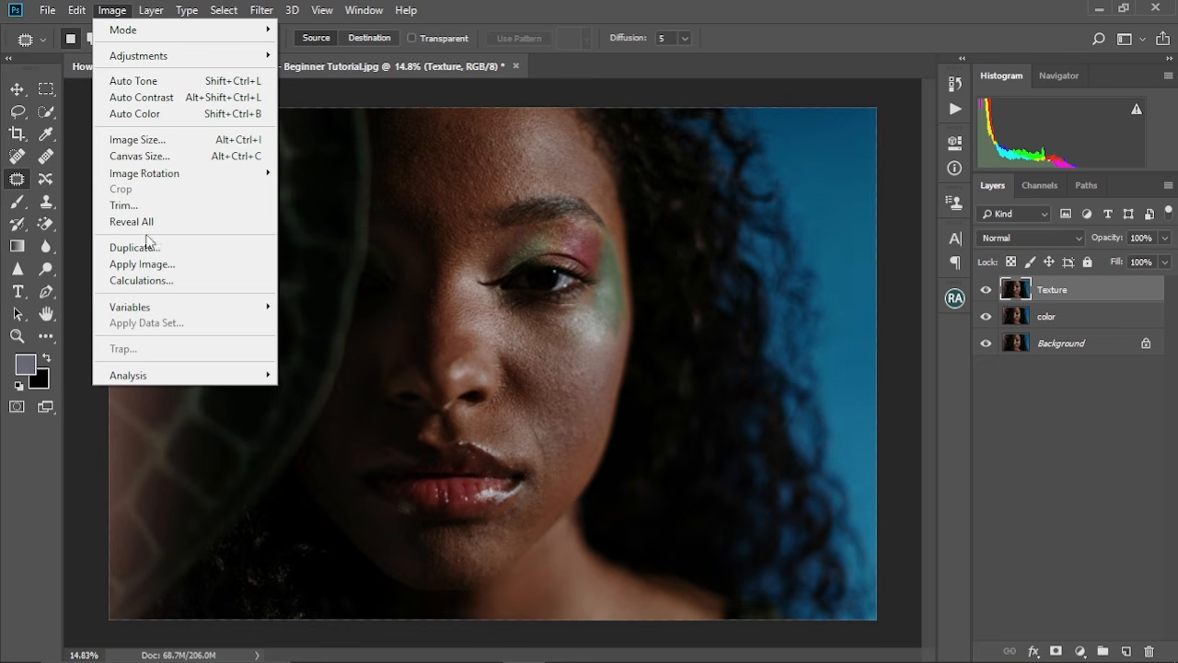
pyautogui.click(151, 264)
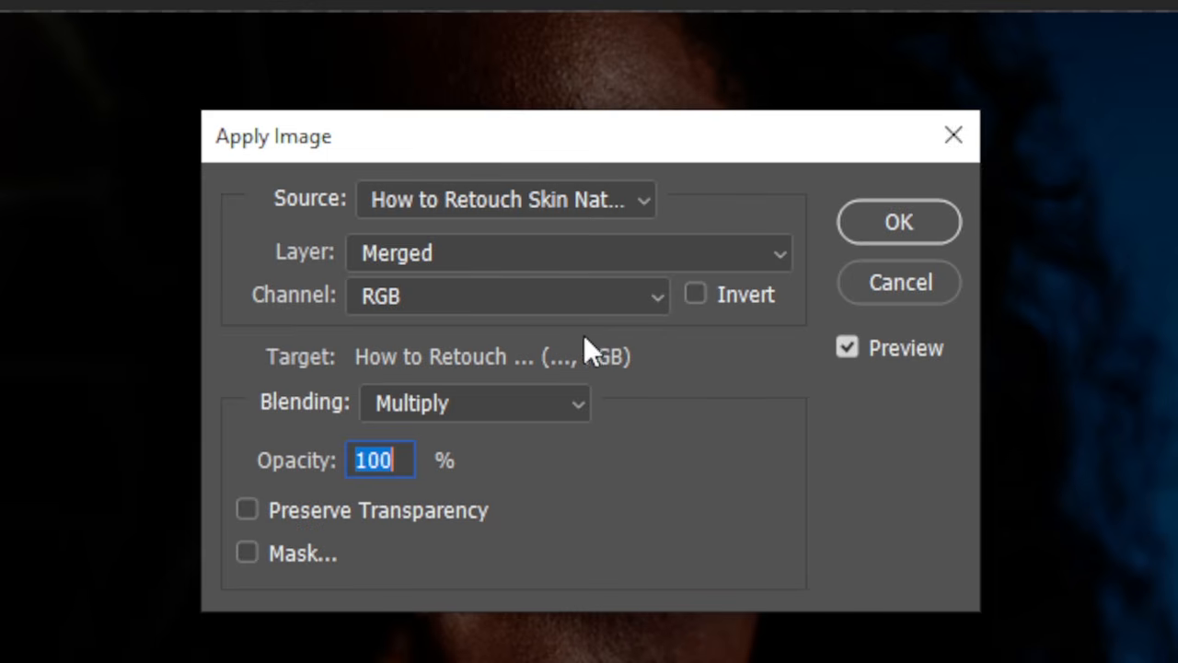
pyautogui.click(778, 245)
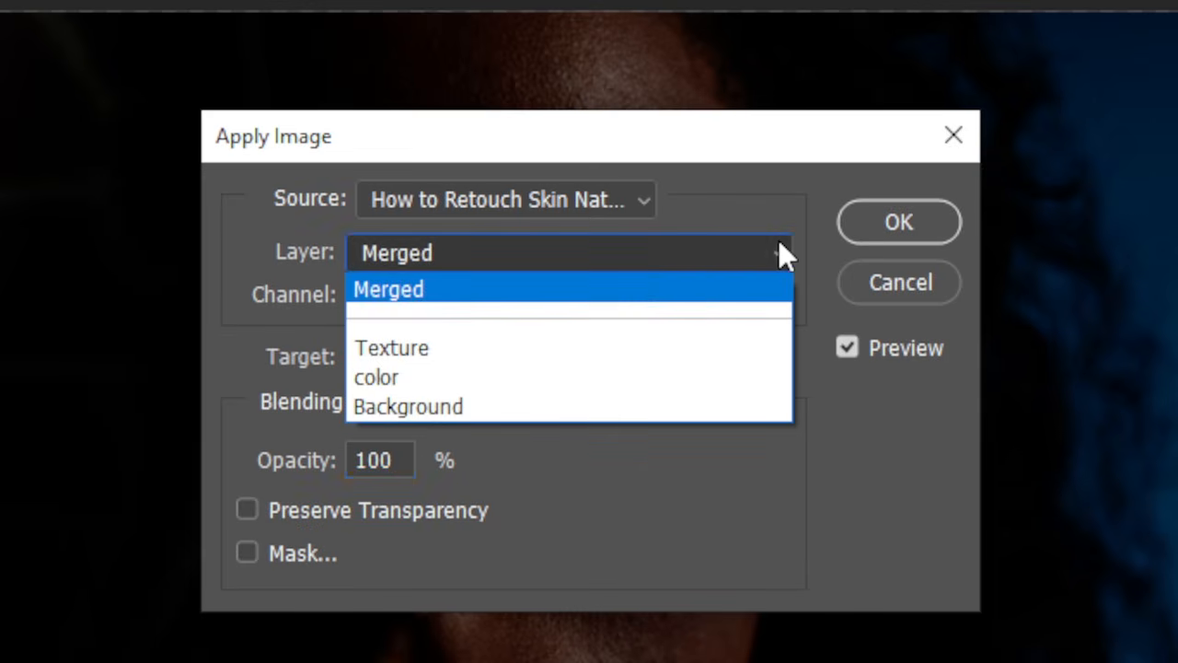
pyautogui.click(495, 378)
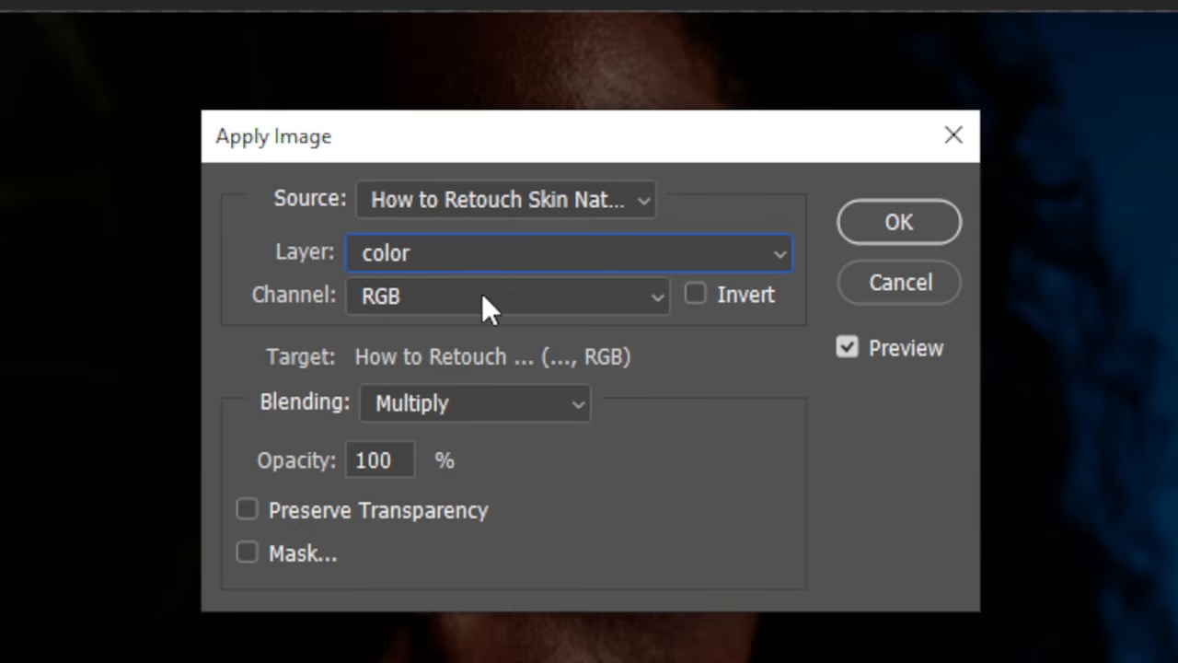
pyautogui.click(576, 398)
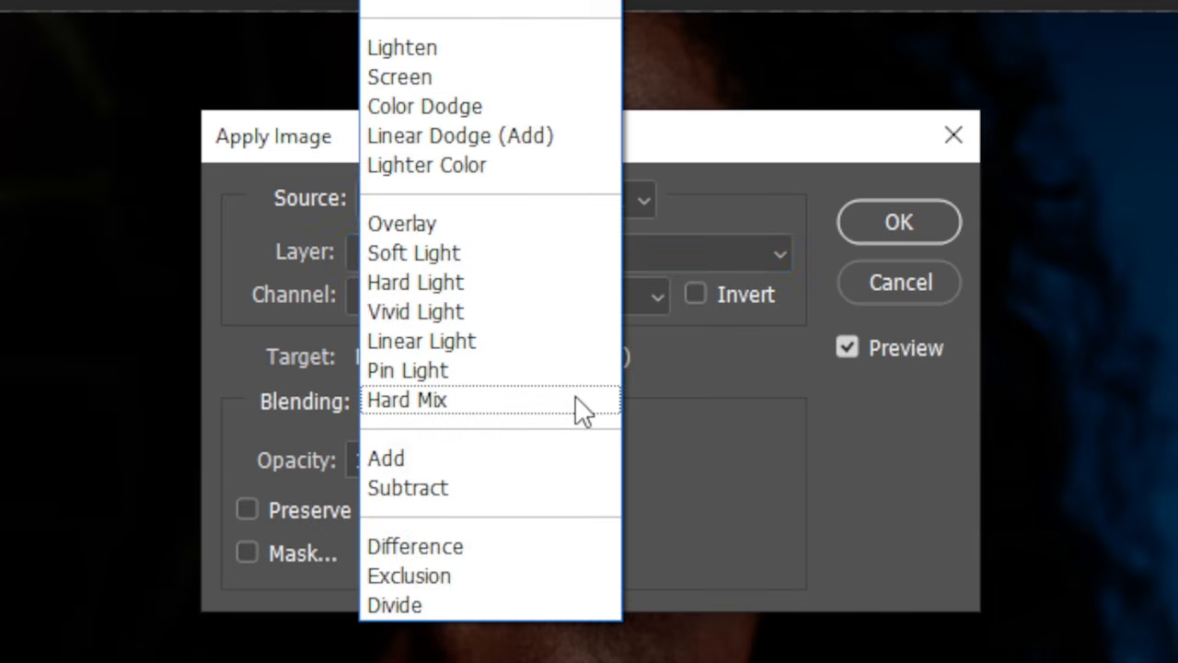
pyautogui.click(467, 487)
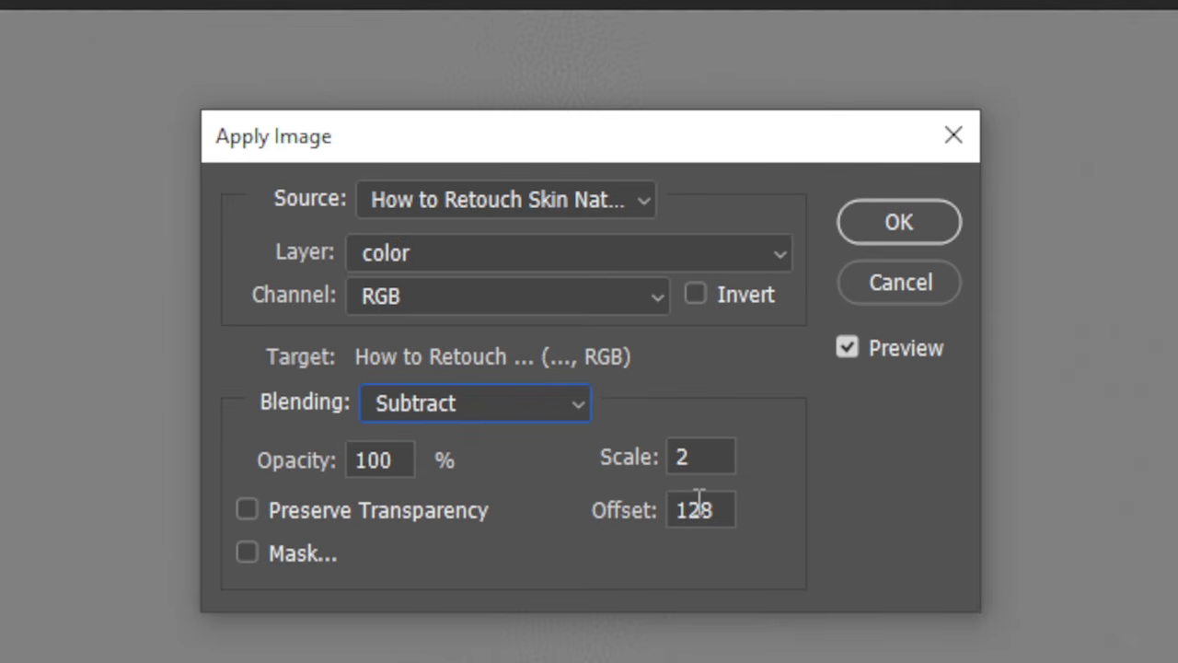
pyautogui.click(901, 223)
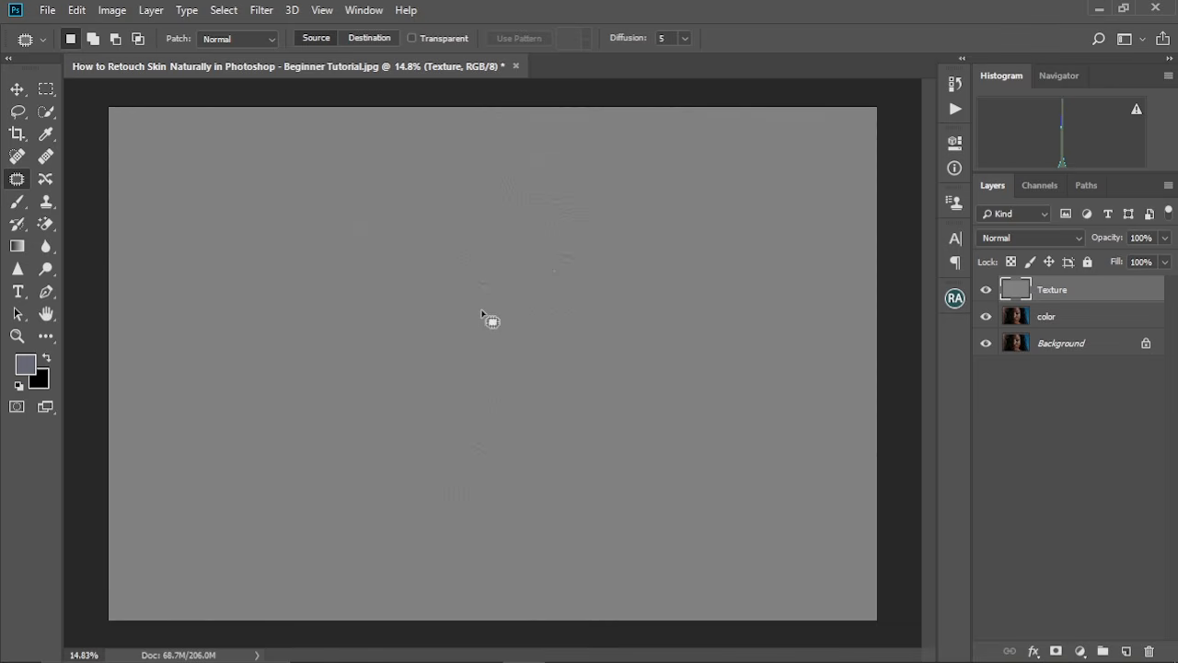
# Set the Texture layer's blending mode to Linear Light.
pyautogui.scroll(-1, 485, 317)
pyautogui.scroll(1, 485, 318)
pyautogui.scroll(-1, 481, 314)
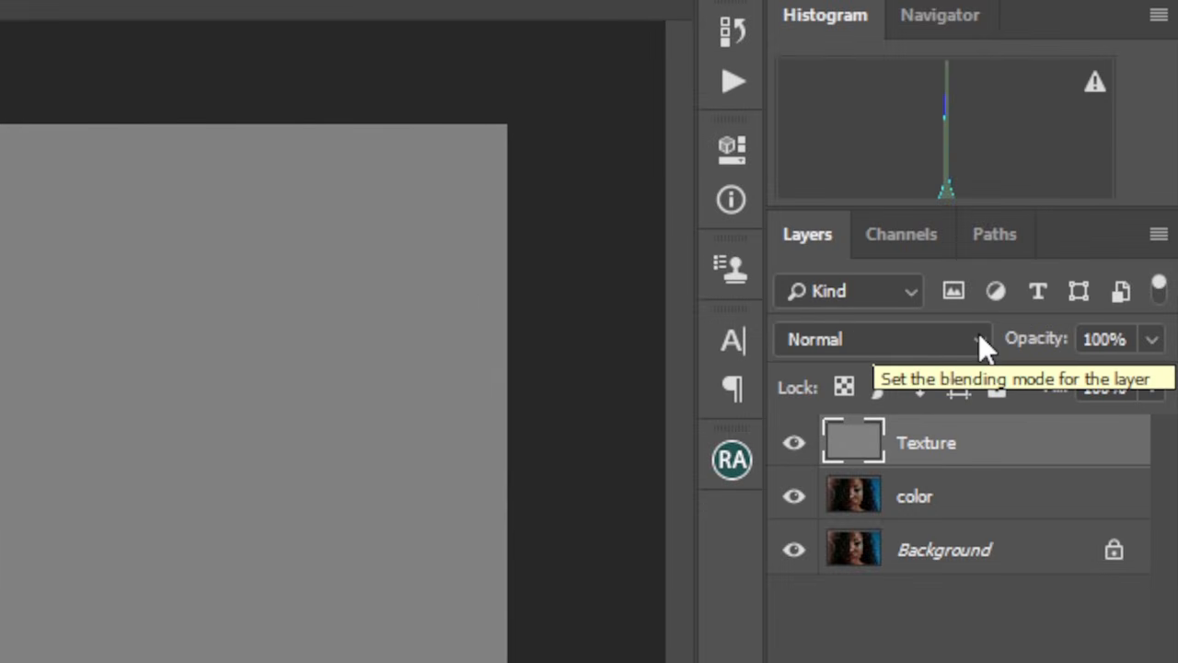
pyautogui.click(980, 337)
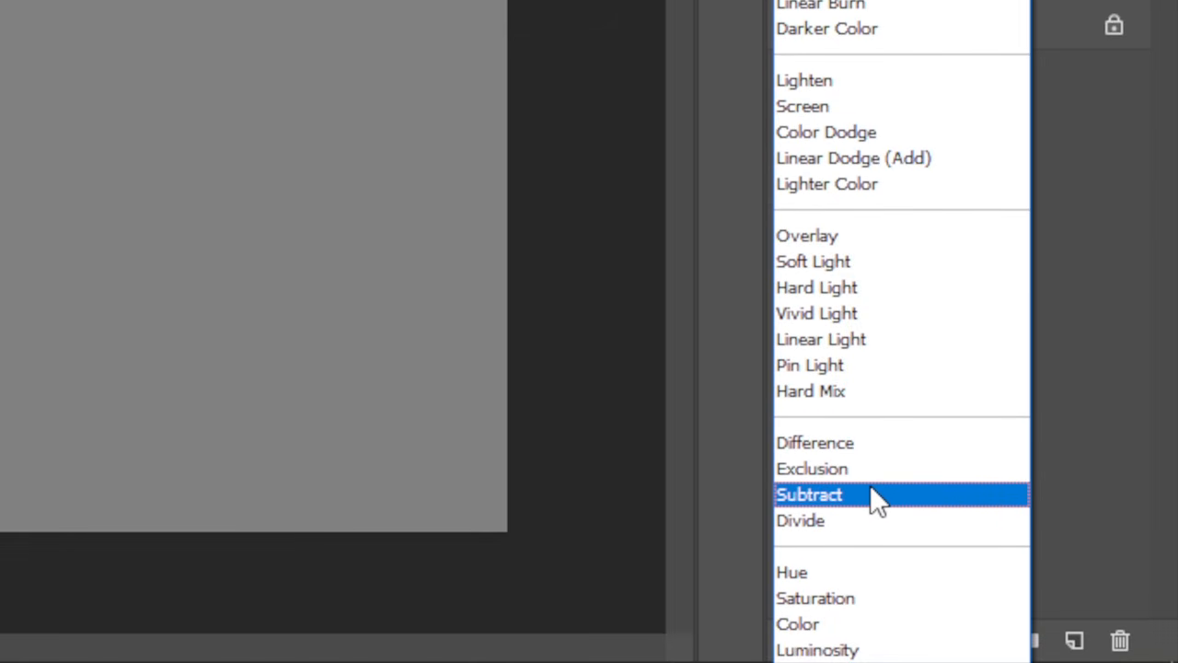
pyautogui.click(886, 347)
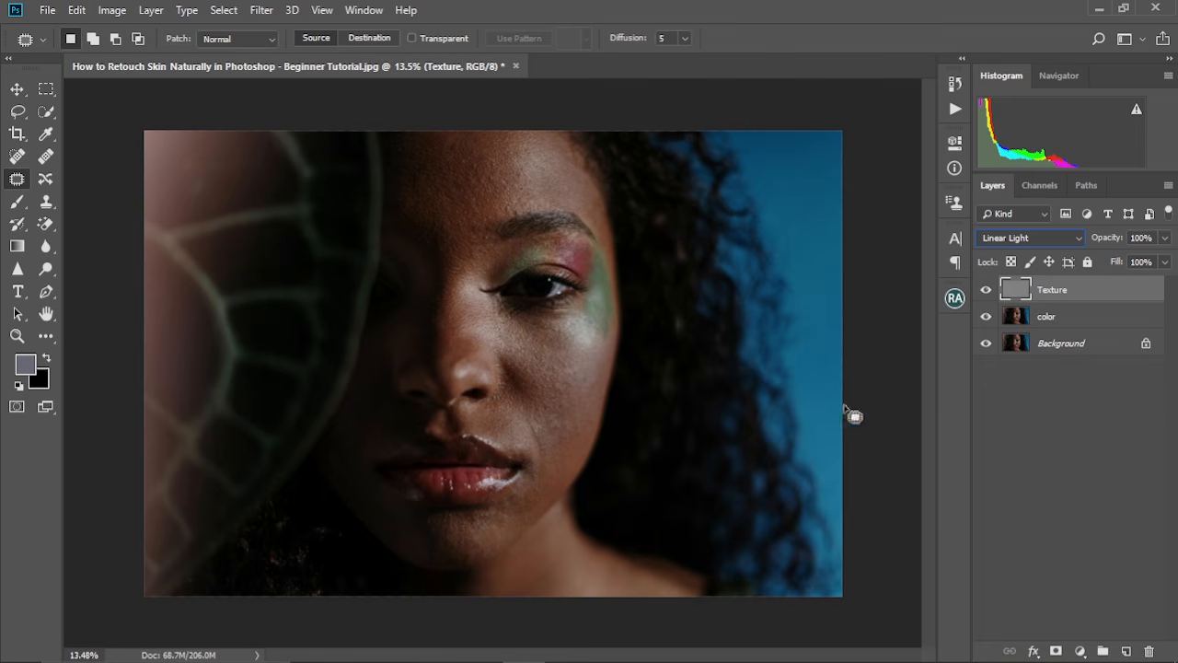
# Group the Texture and color layers and rename the group "fs".
pyautogui.click(1070, 316)
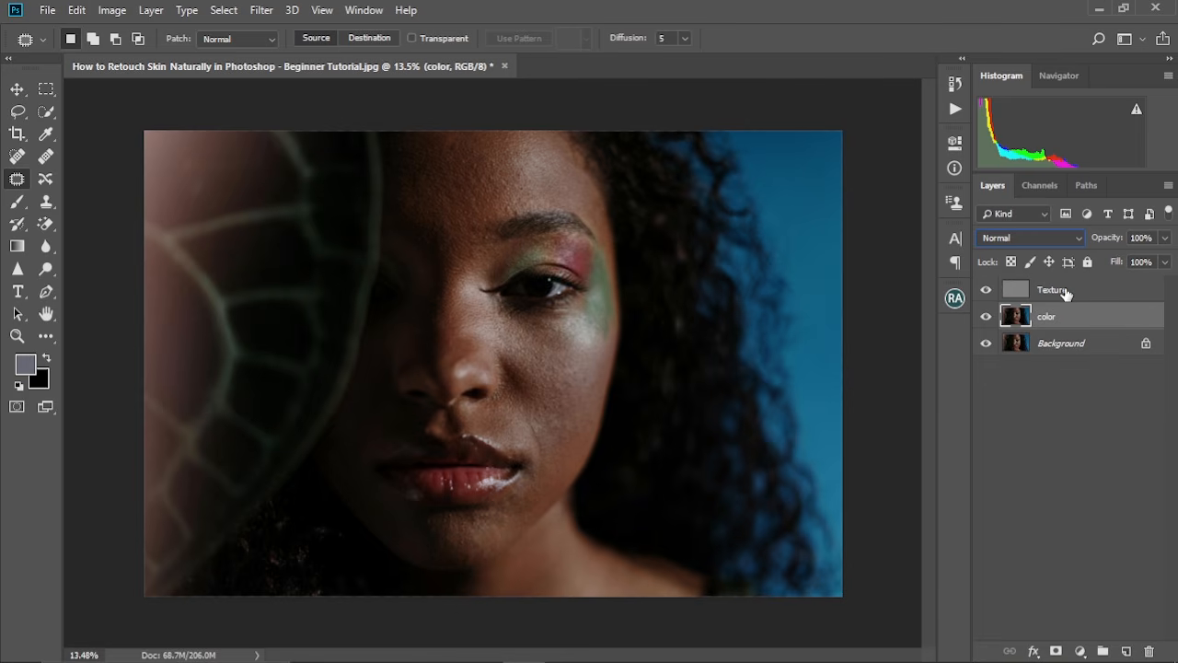
pyautogui.click(1065, 291)
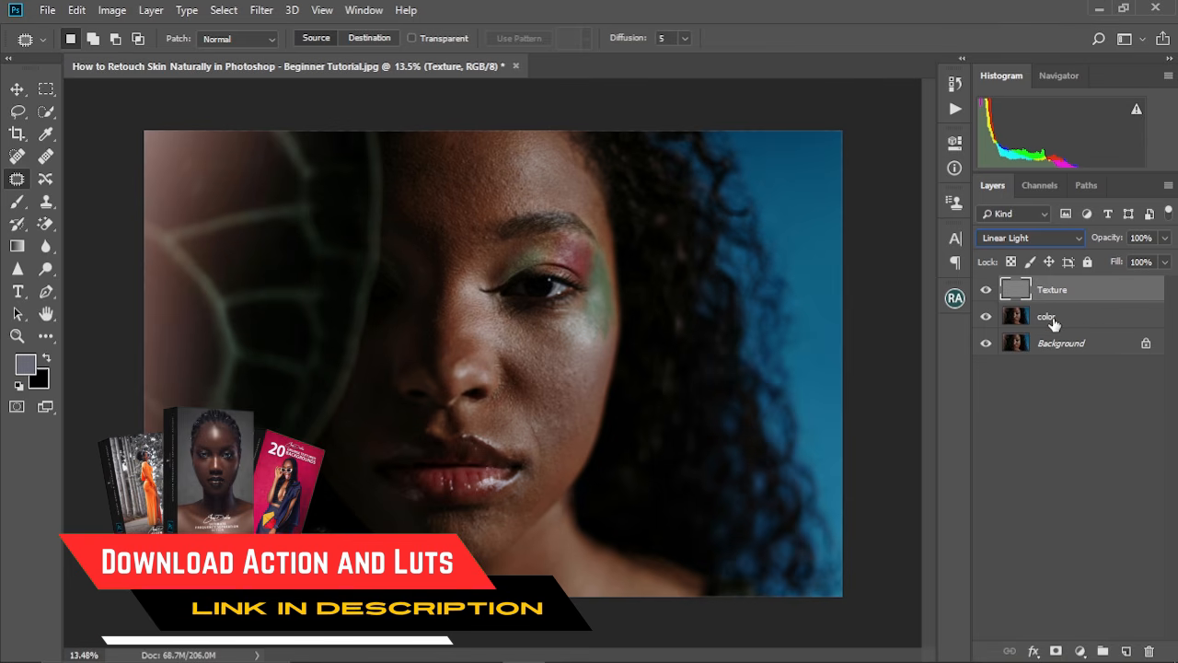
pyautogui.keyDown('shift'); pyautogui.click(1060, 322); pyautogui.keyUp('shift')
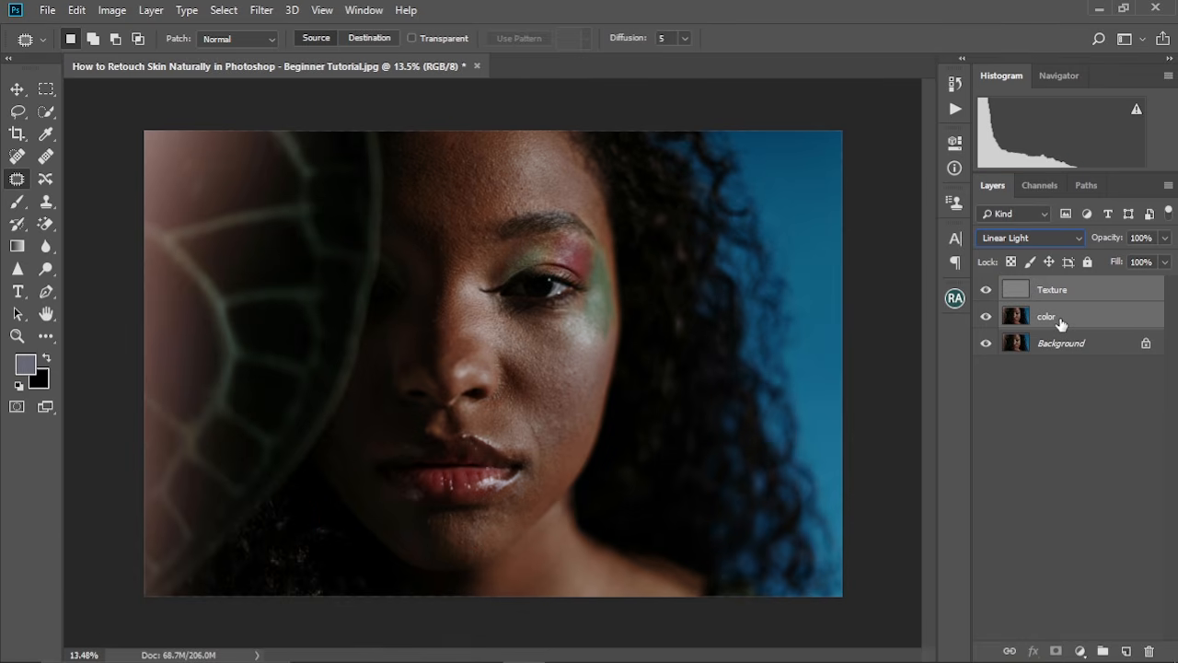
pyautogui.hotkey('ctrl', 'g')
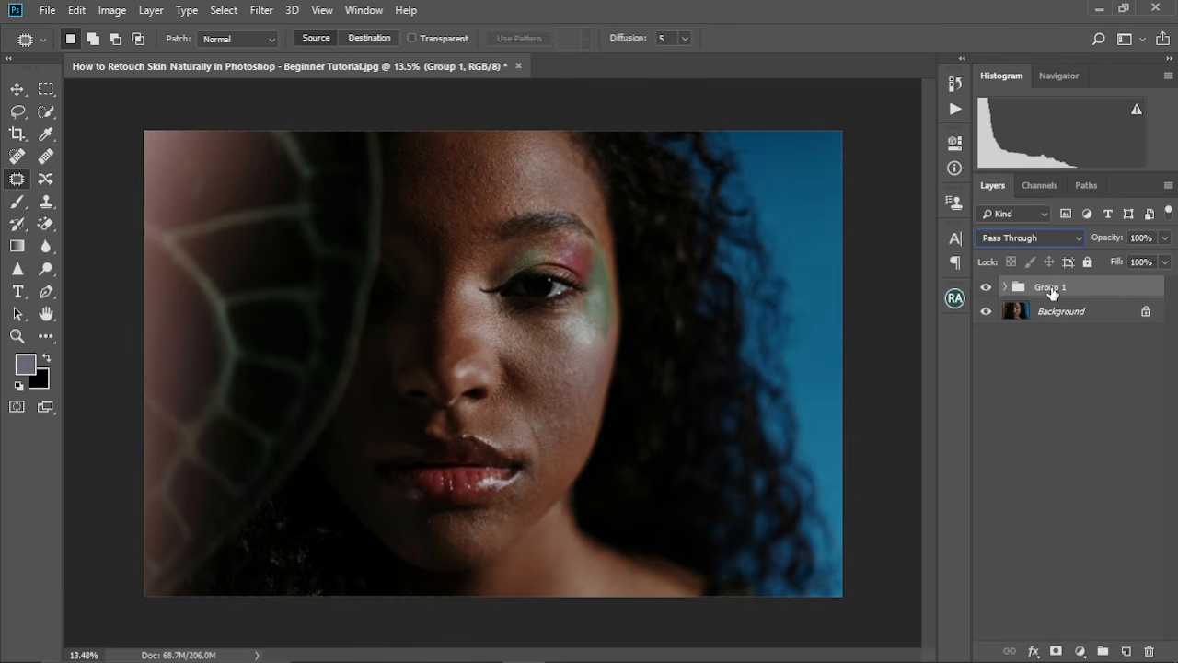
pyautogui.doubleClick(1052, 287)
pyautogui.write('fa')
pyautogui.press('Return')
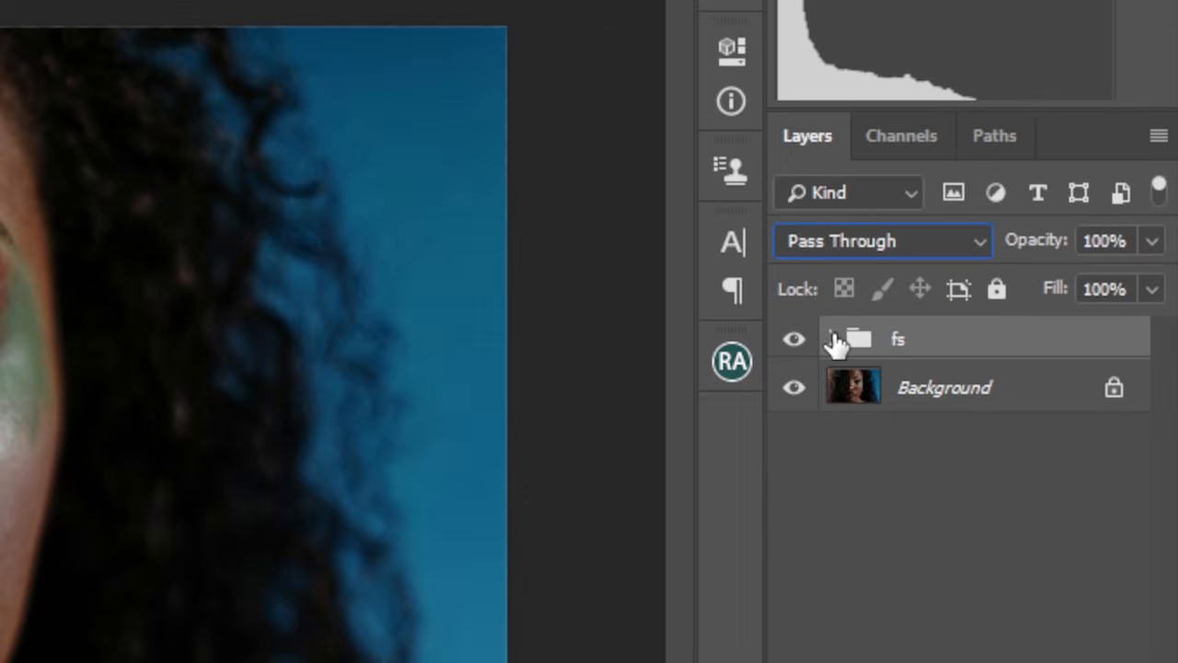
# Expand the fs group, select its color layer and activate the Mixer Brush.
pyautogui.click(833, 340)
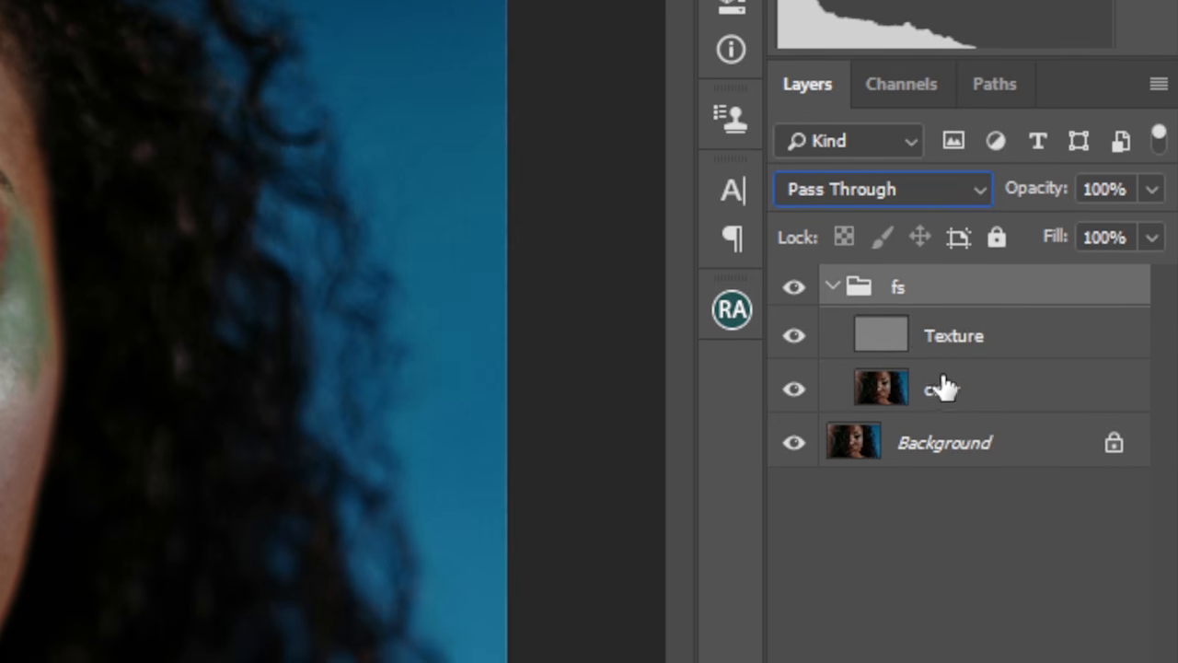
pyautogui.click(945, 394)
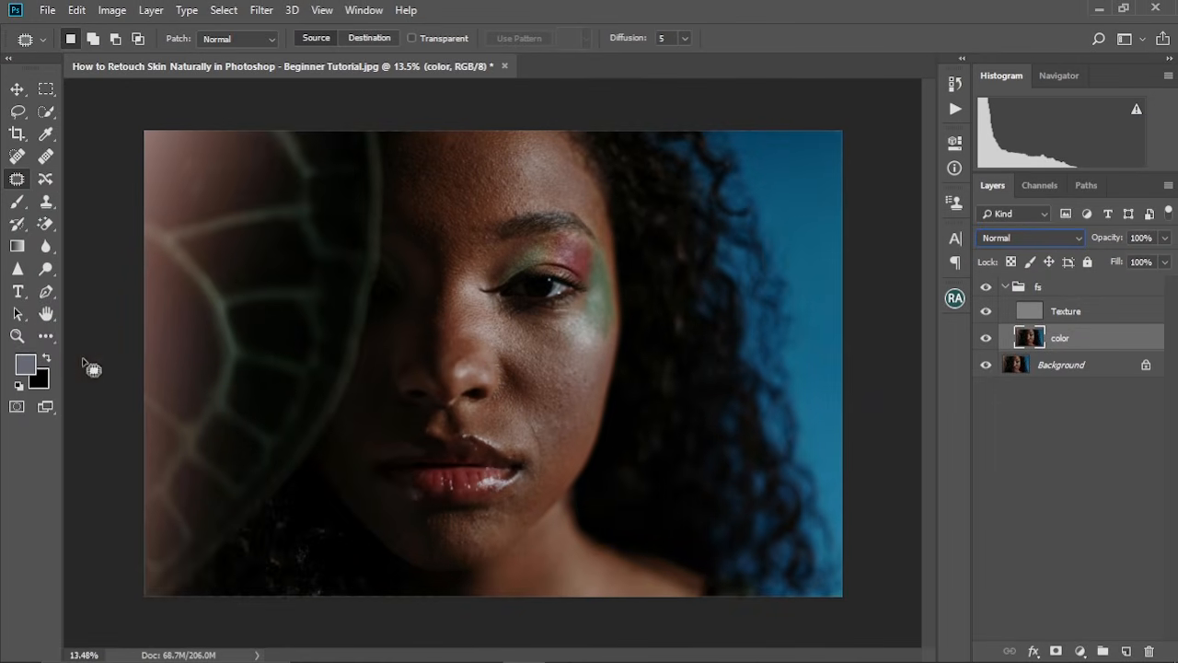
pyautogui.click(46, 337)
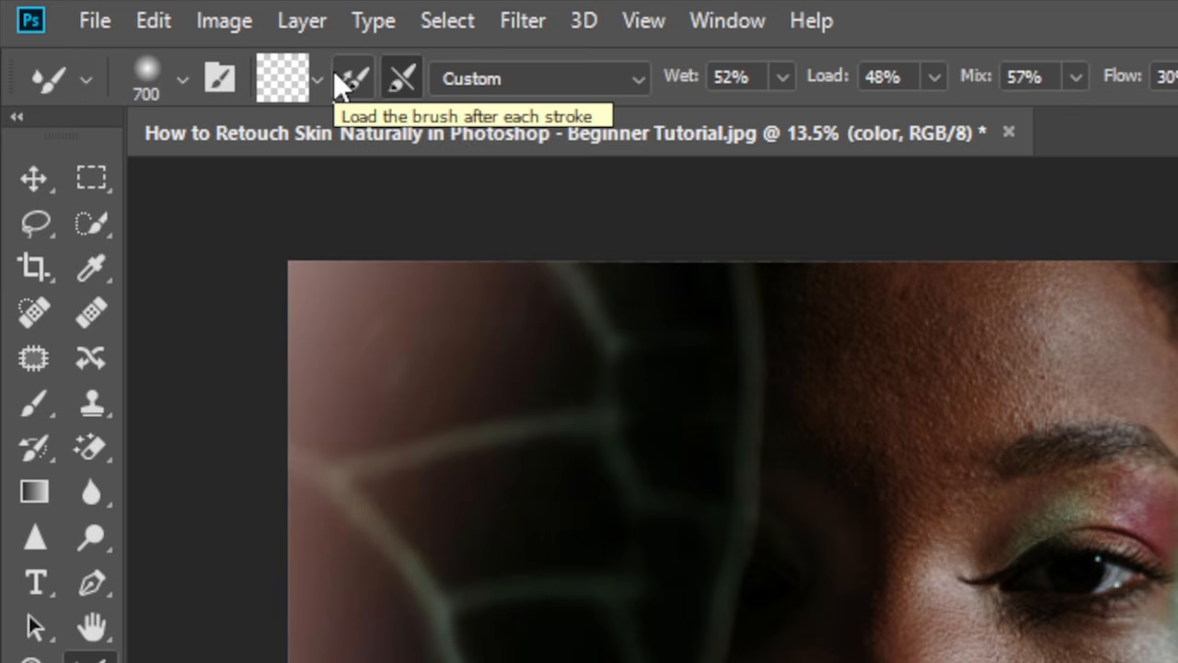
# Try loading the Mixer Brush after each stroke, and turn that option off again, with the brush still cleaned after each stroke.
pyautogui.click(533, 68)
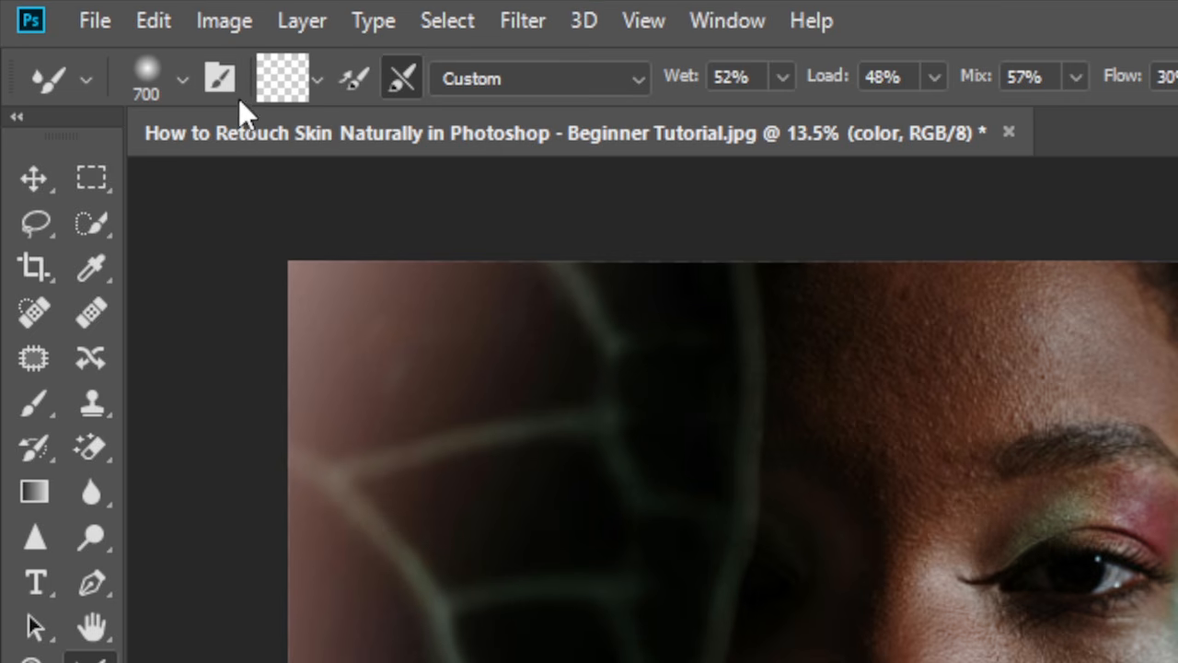
pyautogui.click(314, 74)
pyautogui.click(313, 152)
pyautogui.click(350, 76)
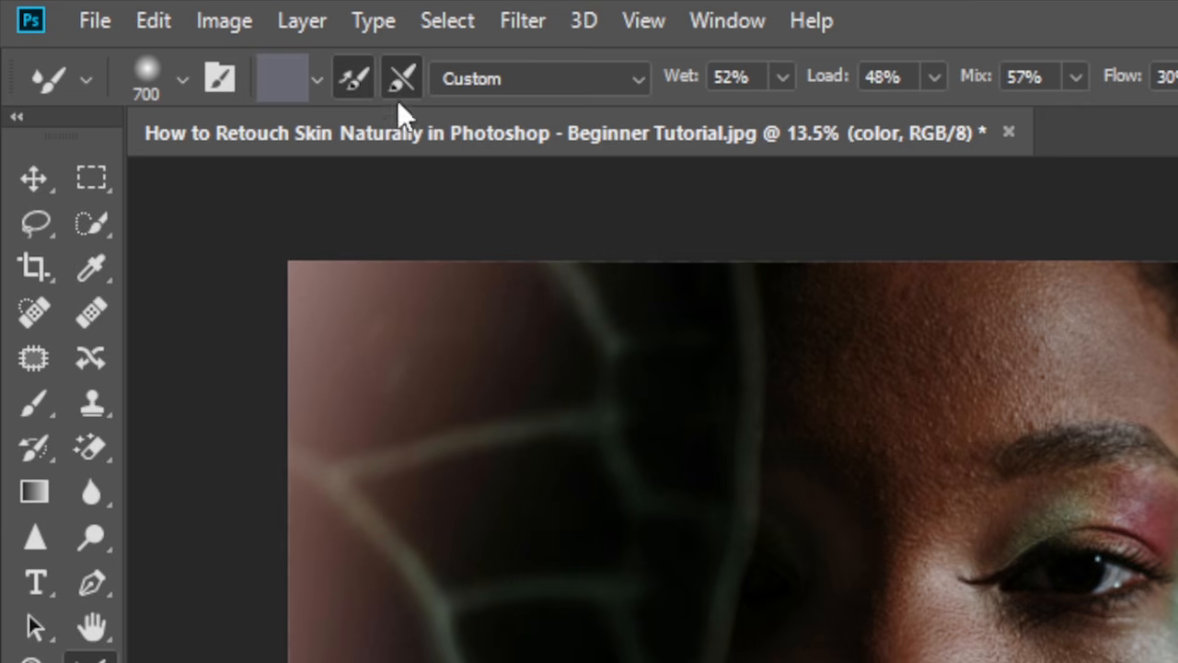
pyautogui.click(347, 75)
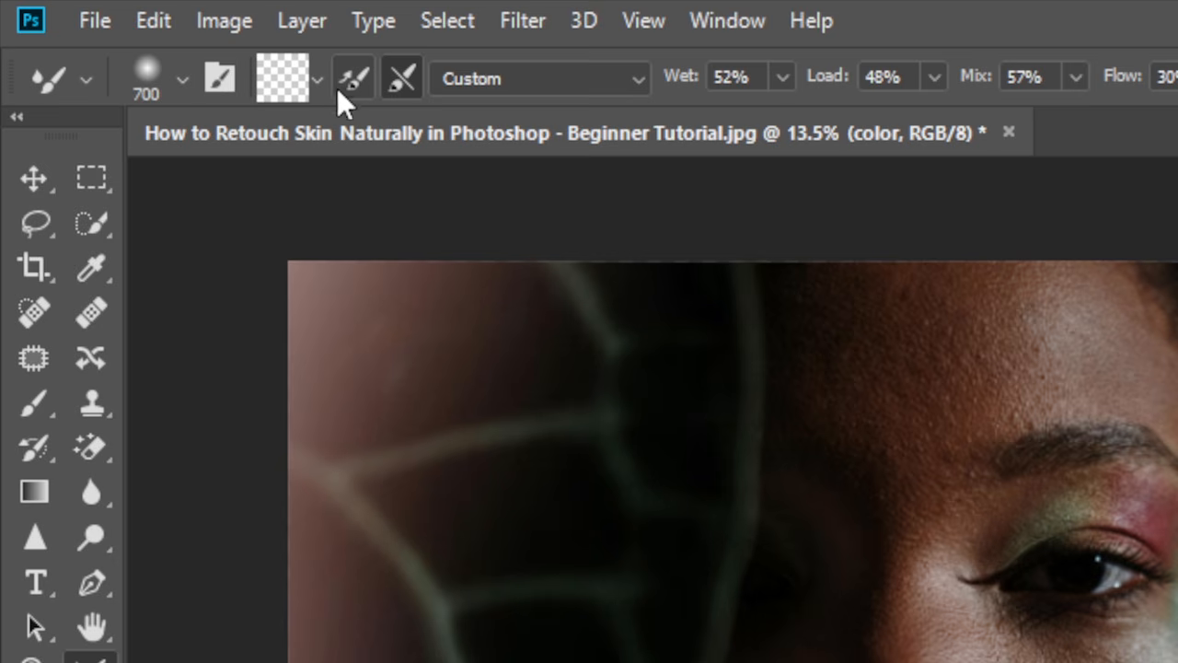
pyautogui.click(396, 71)
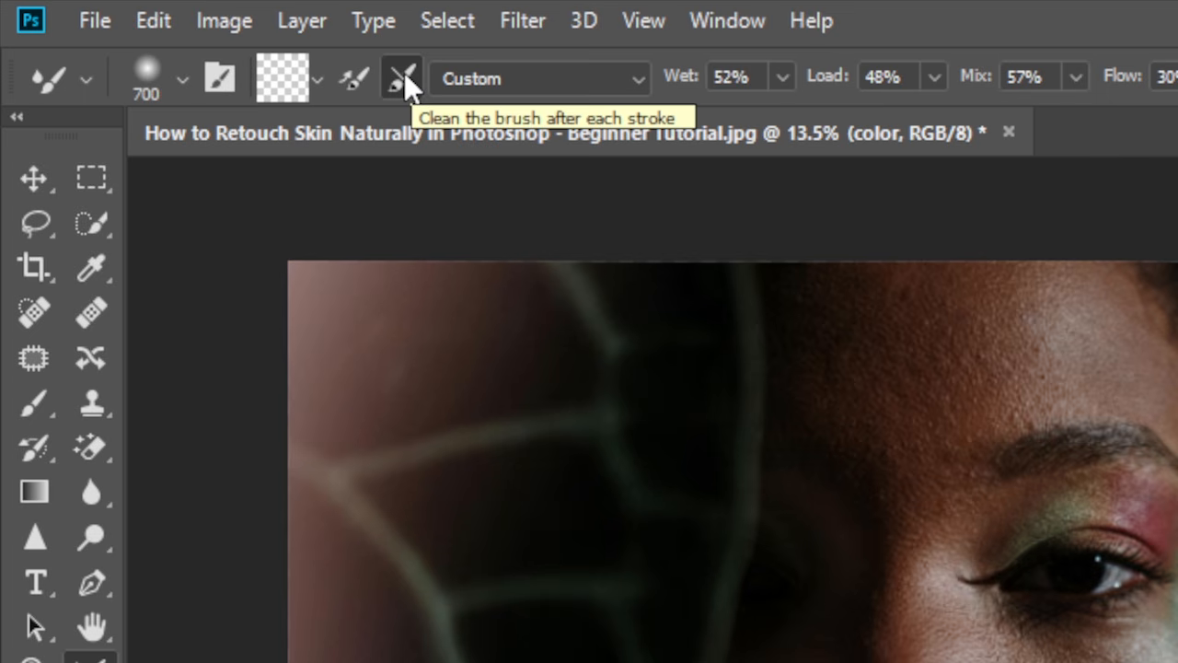
# Choose the Custom mixing preset for the Mixer Brush, and reactivate the Mixer Brush after briefly switching to the Move tool.
pyautogui.click(637, 80)
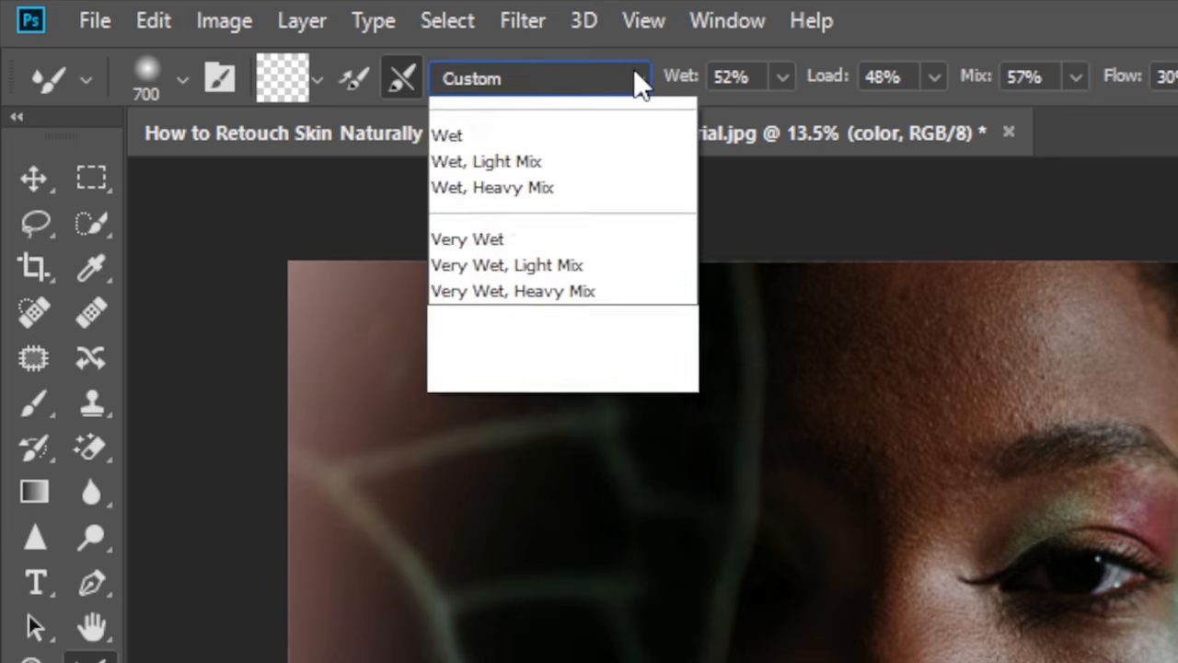
pyautogui.click(501, 110)
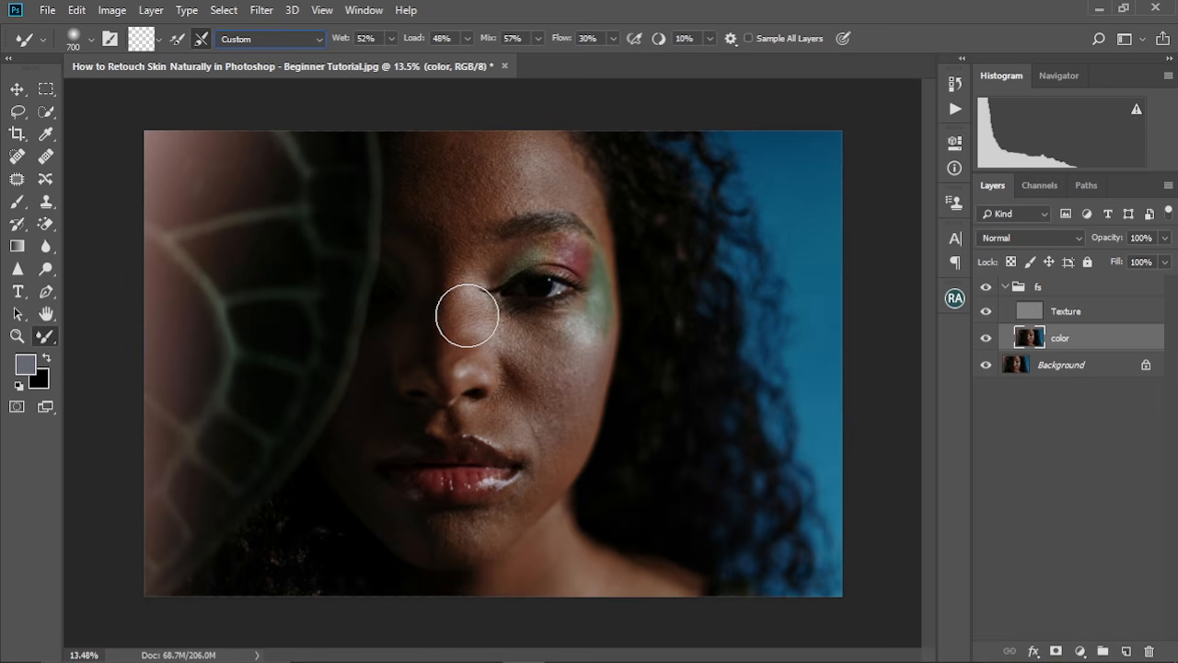
pyautogui.scroll(2, 467, 322)
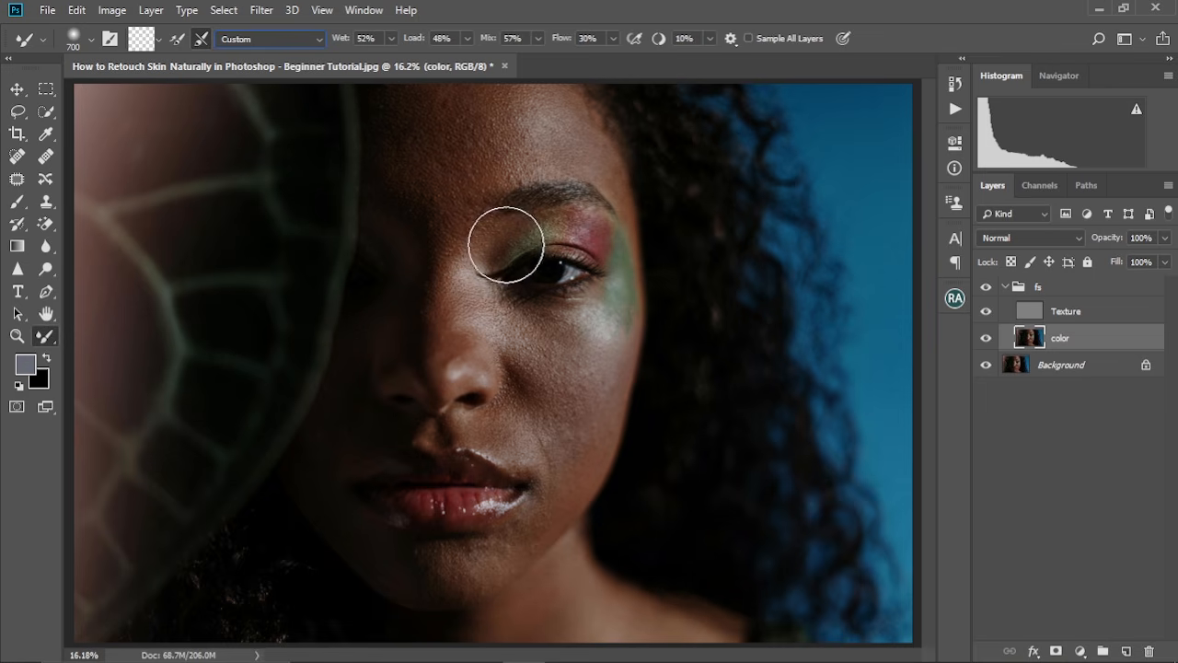
pyautogui.click(15, 90)
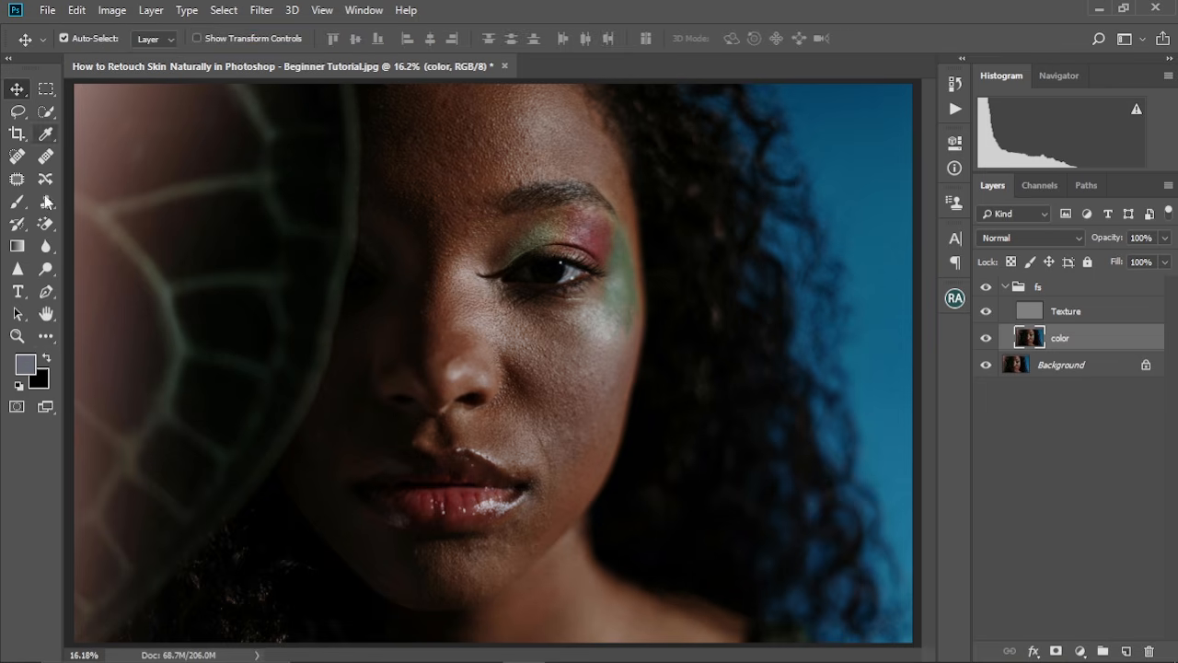
pyautogui.click(45, 340)
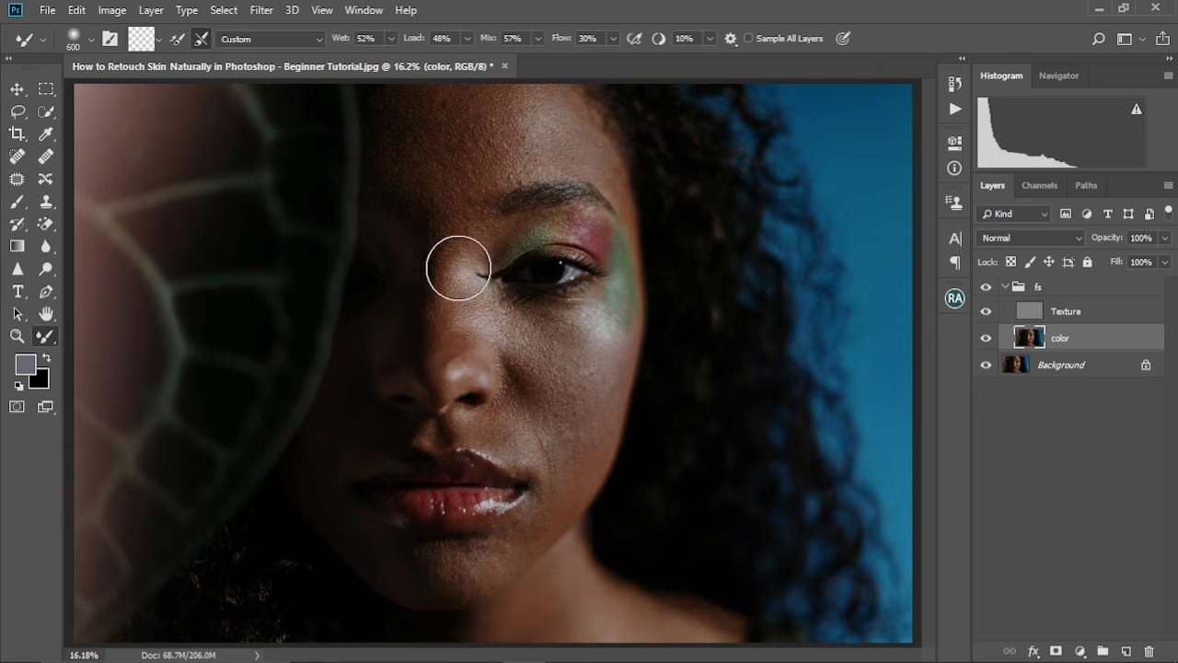
# Smooth the forehead's color transitions on the color layer with the Mixer Brush at sizes 300 to 400.
pyautogui.scroll(3, 453, 213)
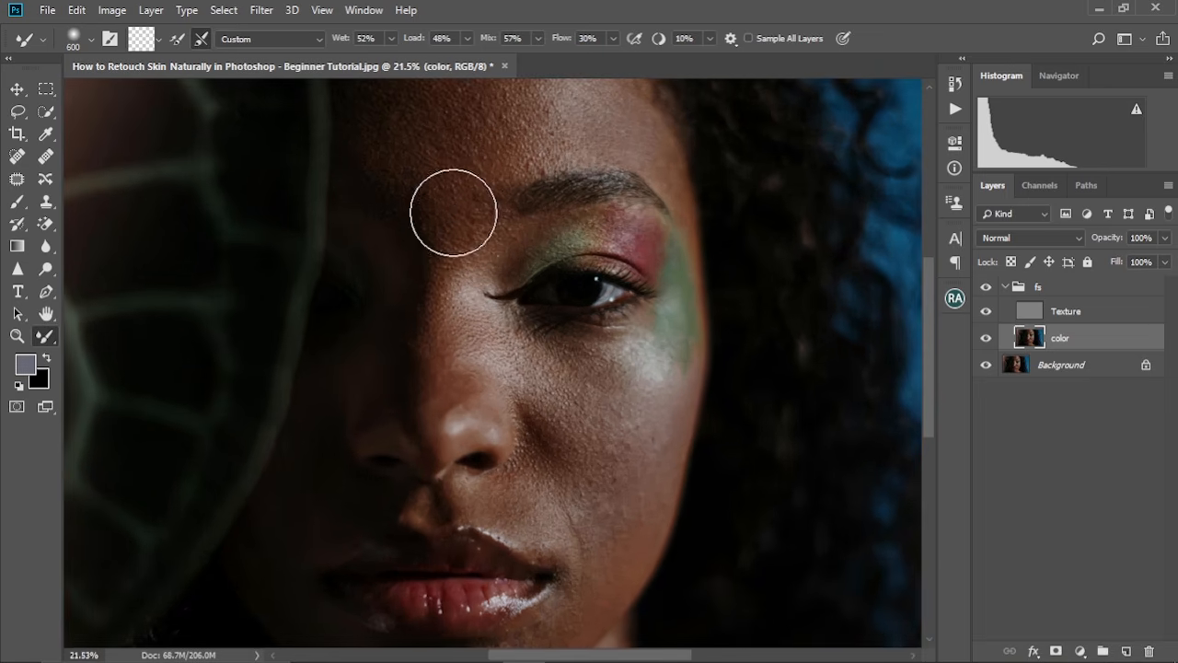
pyautogui.moveTo(505, 229); pyautogui.dragTo(506, 332)
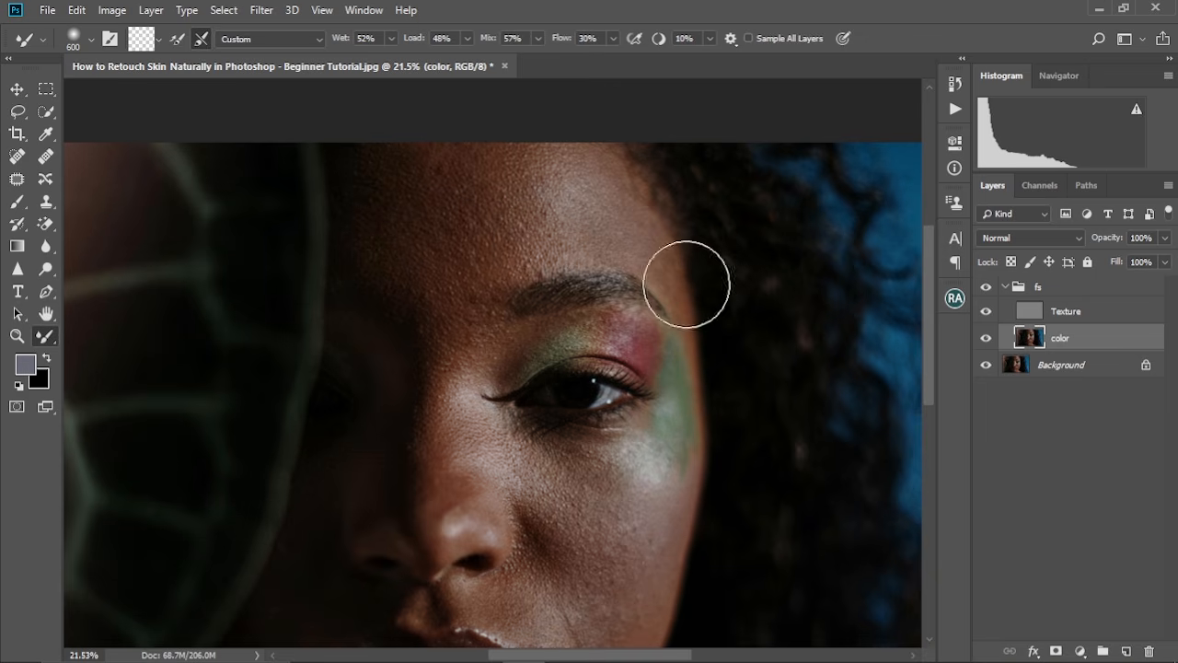
pyautogui.click(986, 312)
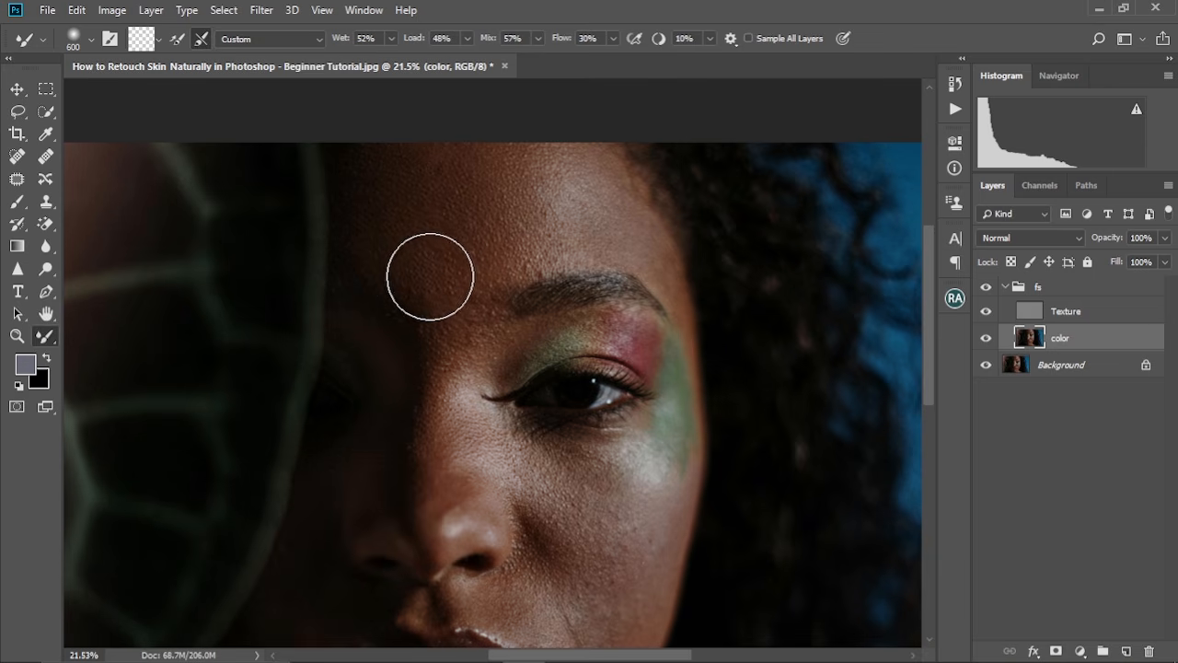
pyautogui.press('[')
pyautogui.press('[')
pyautogui.press('[')
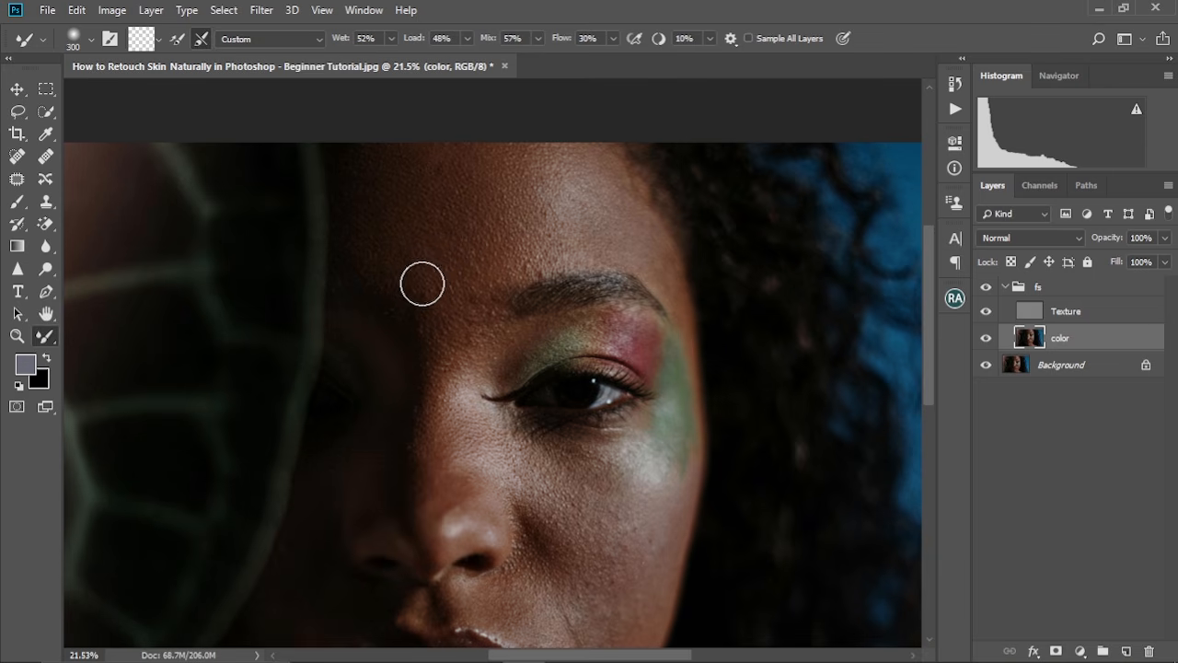
pyautogui.press(']')
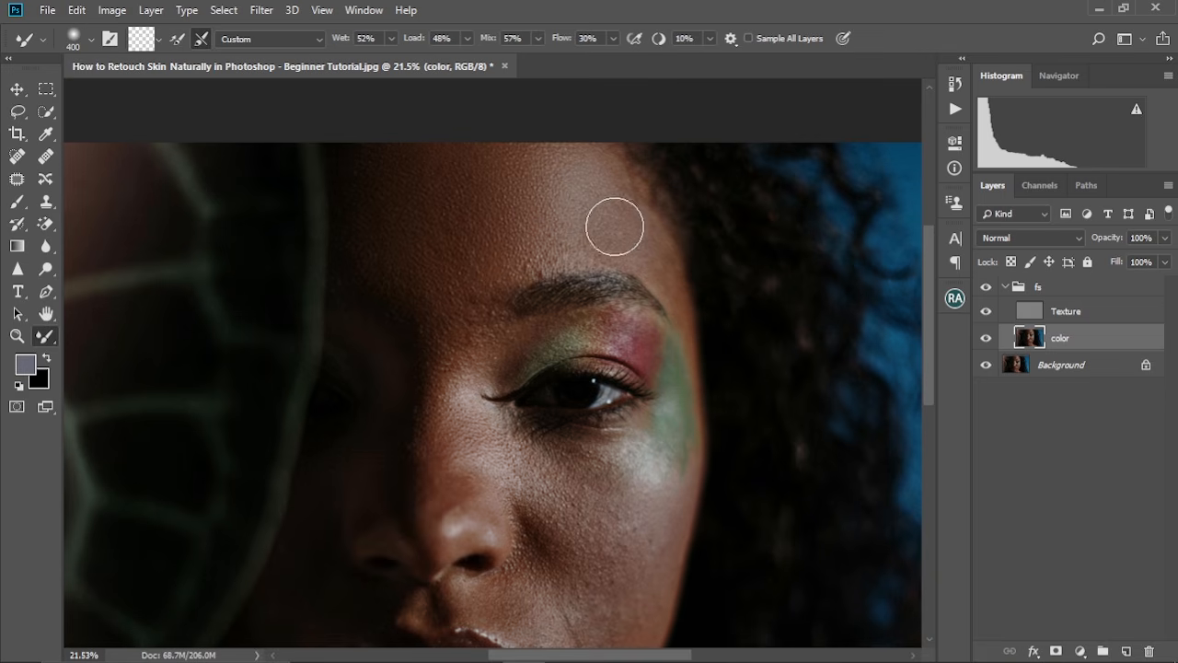
# Blend the color around the eyebrow, between the brows and under the eye with the Mixer Brush at sizes 250 to 400.
pyautogui.press('[')
pyautogui.press('[')
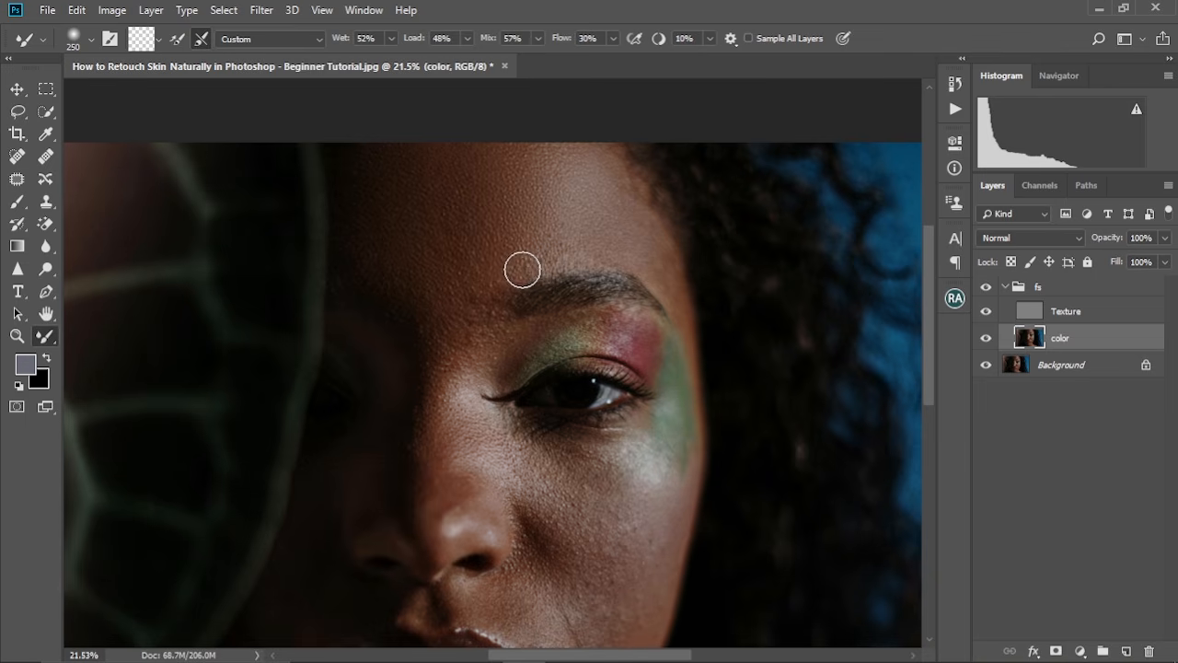
pyautogui.press(']')
pyautogui.press(']')
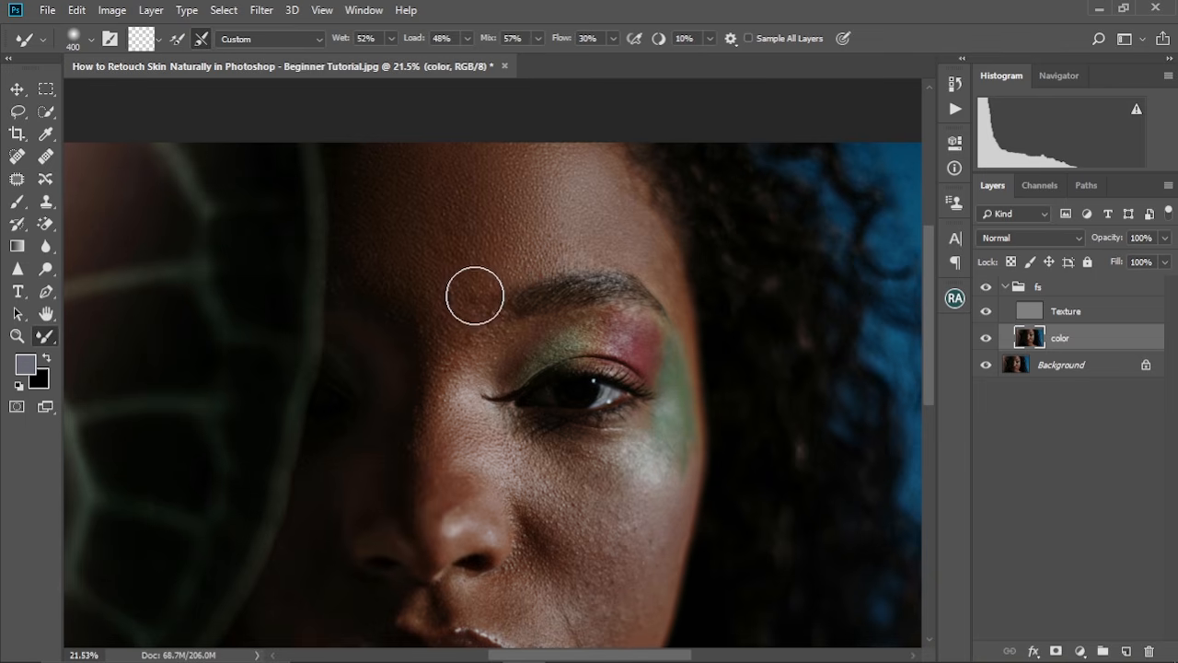
pyautogui.press('[')
pyautogui.press('[')
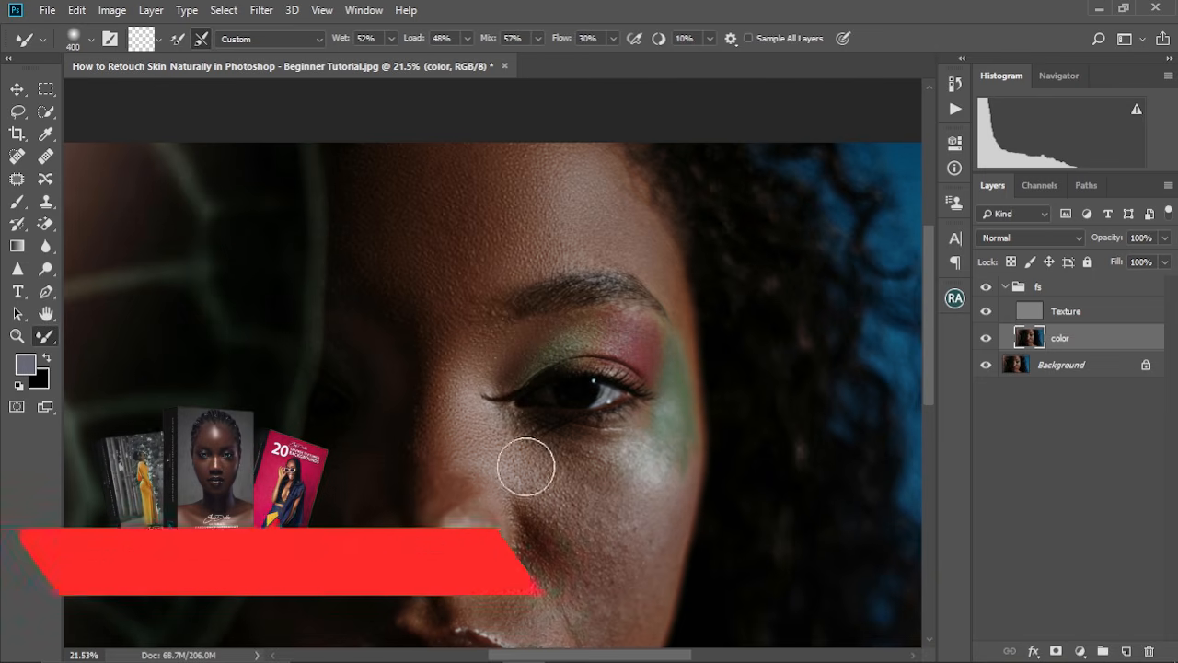
pyautogui.press('[')
pyautogui.press(']')
# Smooth the cheek, the skin beside the nose and the area above the upper lip, varying the Mixer Brush size between 200 and 500.
pyautogui.moveTo(618, 526); pyautogui.dragTo(636, 378)
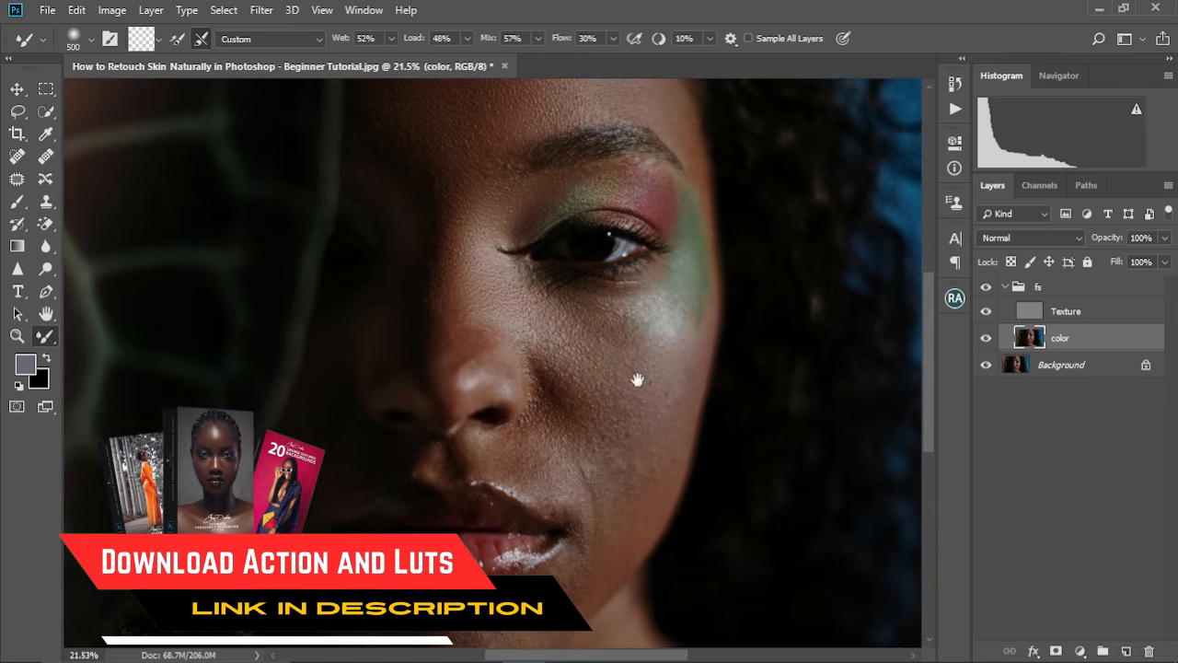
pyautogui.press('[')
pyautogui.press('[')
pyautogui.press(']')
pyautogui.press(']')
pyautogui.press('[')
pyautogui.press('[')
pyautogui.press('[')
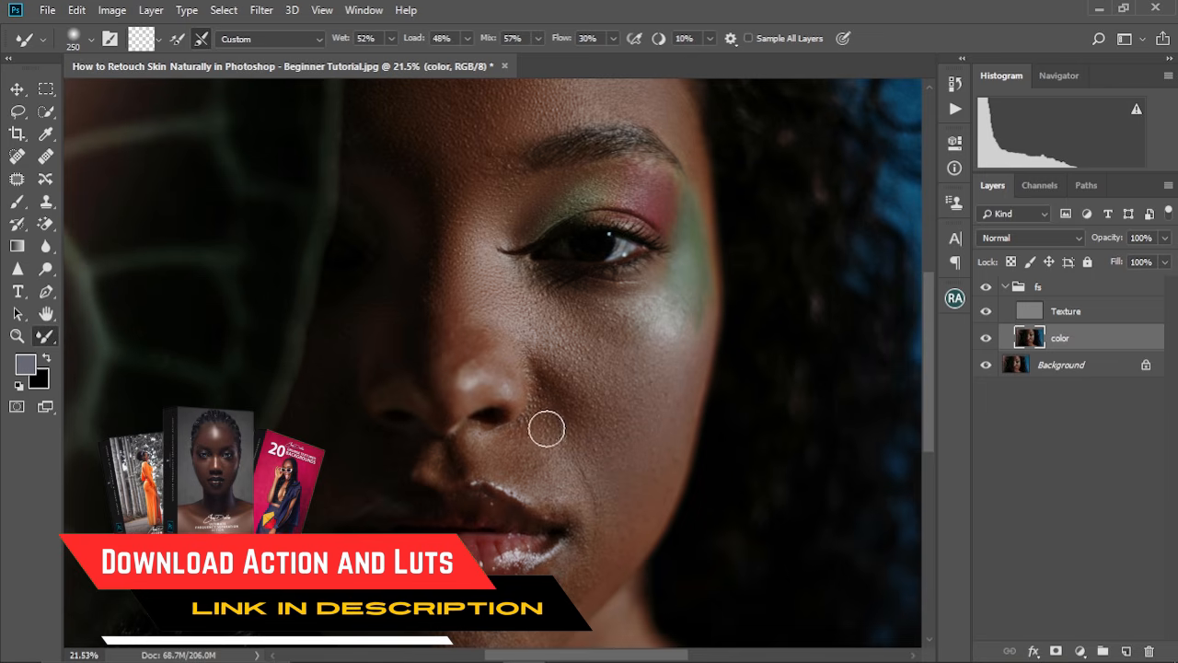
pyautogui.press(']')
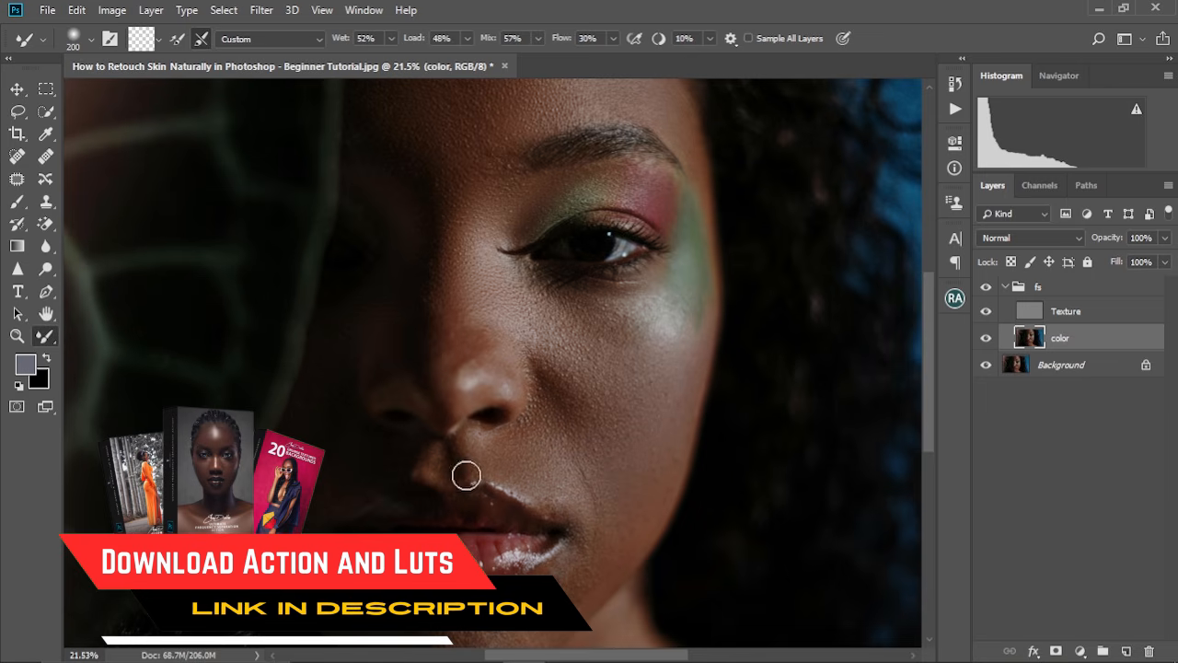
pyautogui.press(']')
pyautogui.press(']')
# Blend the lower face with the Mixer Brush at size 400, and the upper lip area and nose at sizes 150 to 175.
pyautogui.scroll(-3, 610, 473)
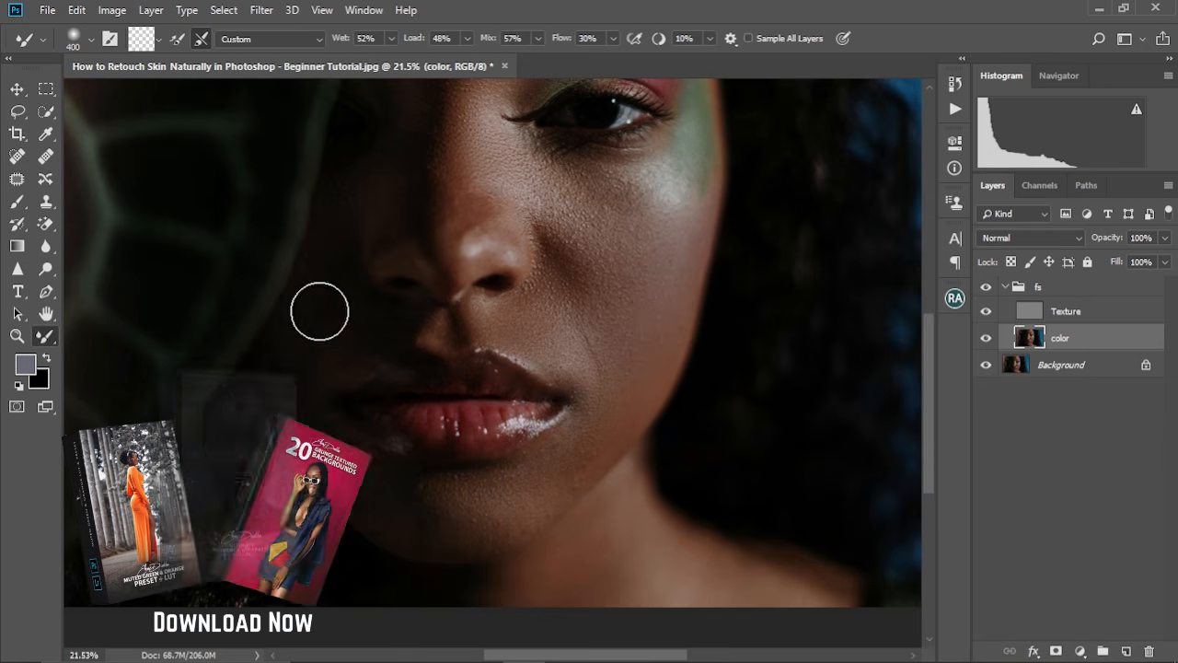
pyautogui.press('[')
pyautogui.scroll(3, 463, 283)
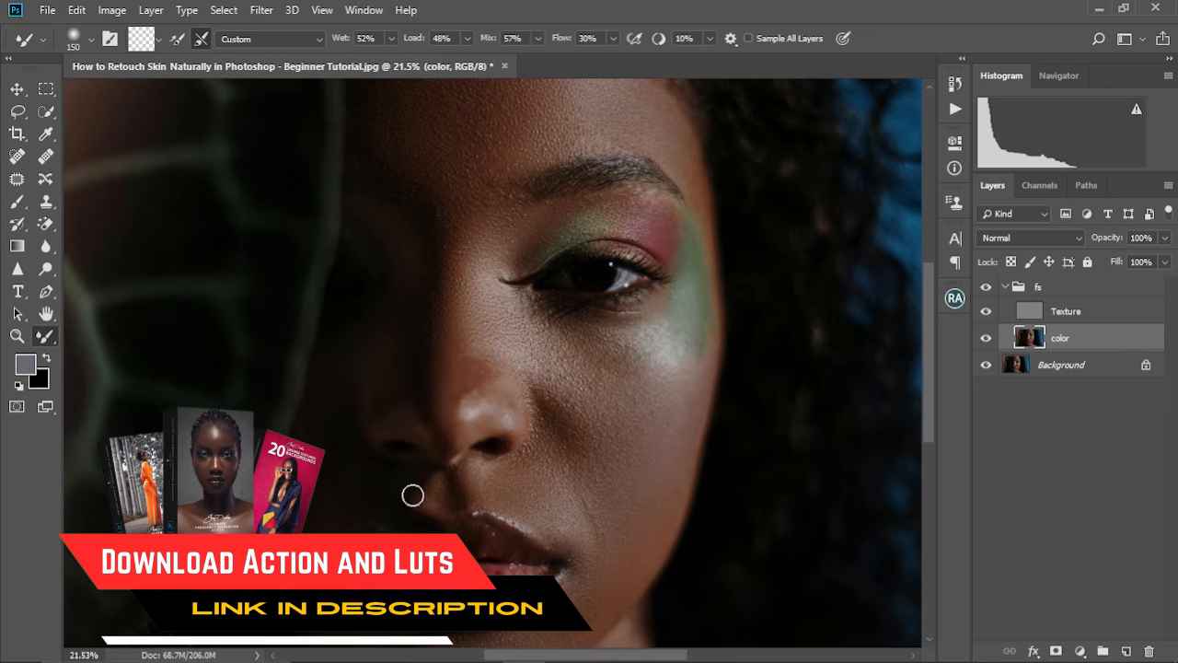
pyautogui.scroll(-1, 402, 244)
pyautogui.press('[')
pyautogui.press('[')
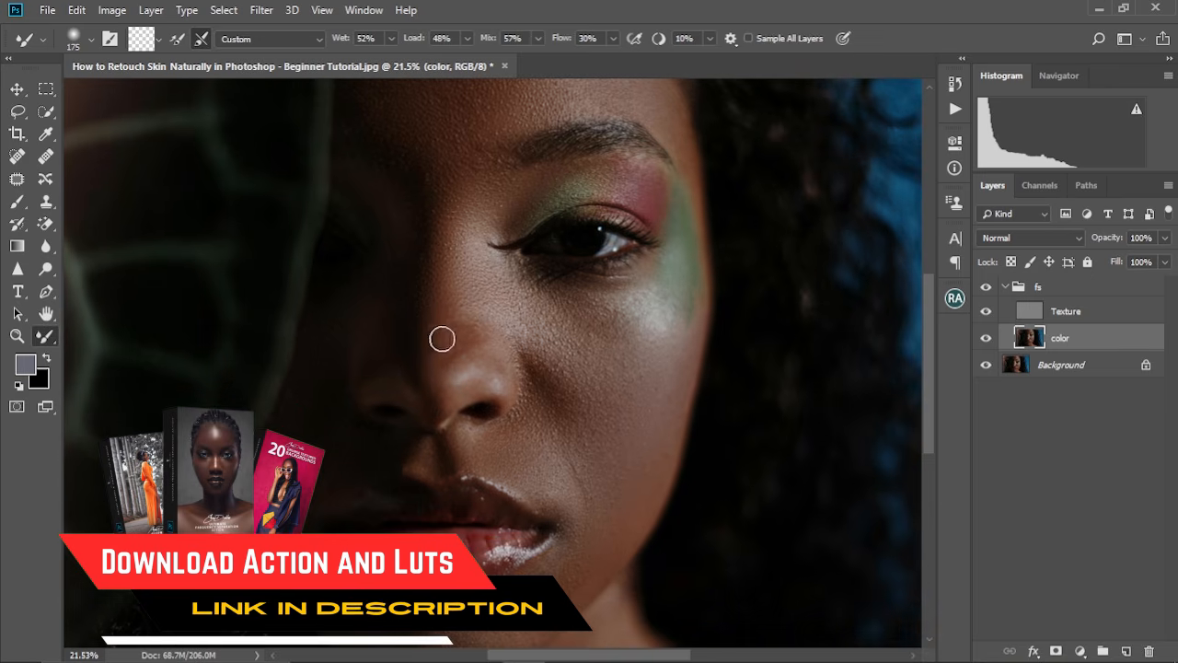
# Enlarge the Mixer Brush to size 500 and blend the upper forehead again.
pyautogui.scroll(2, 446, 277)
pyautogui.press(']')
pyautogui.press(']')
pyautogui.press(']')
pyautogui.scroll(1, 407, 211)
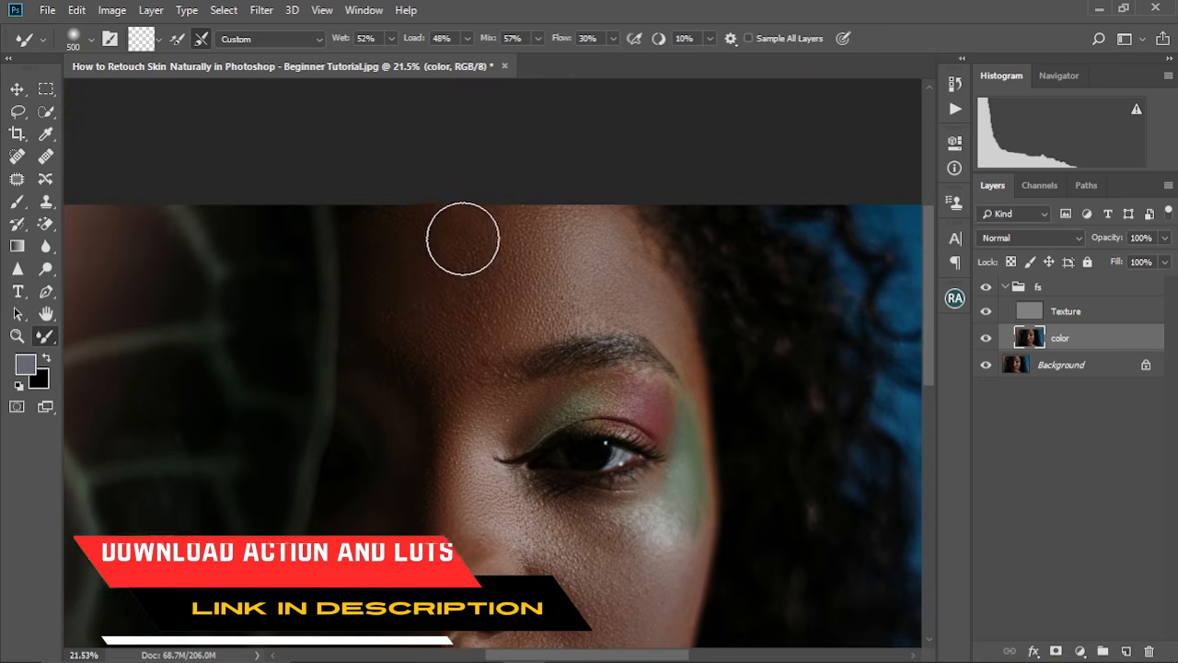
# Reduce the Mixer Brush to size 150 and smooth the color of the lower lip.
pyautogui.scroll(-6, 542, 303)
pyautogui.press('[')
pyautogui.press('[')
pyautogui.press('[')
pyautogui.press('[')
pyautogui.press('[')
pyautogui.press('[')
pyautogui.press('[')
pyautogui.press('[')
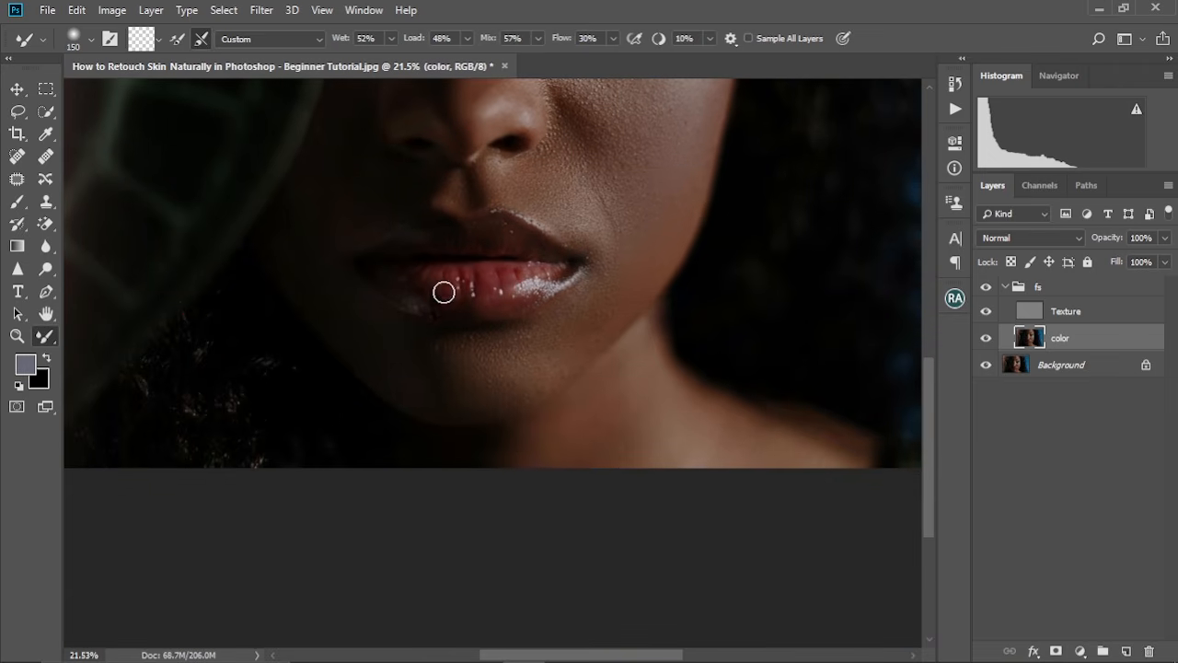
# Smooth the chin and neck with the Mixer Brush at sizes 300 to 400.
pyautogui.press(']')
pyautogui.press(']')
pyautogui.press(']')
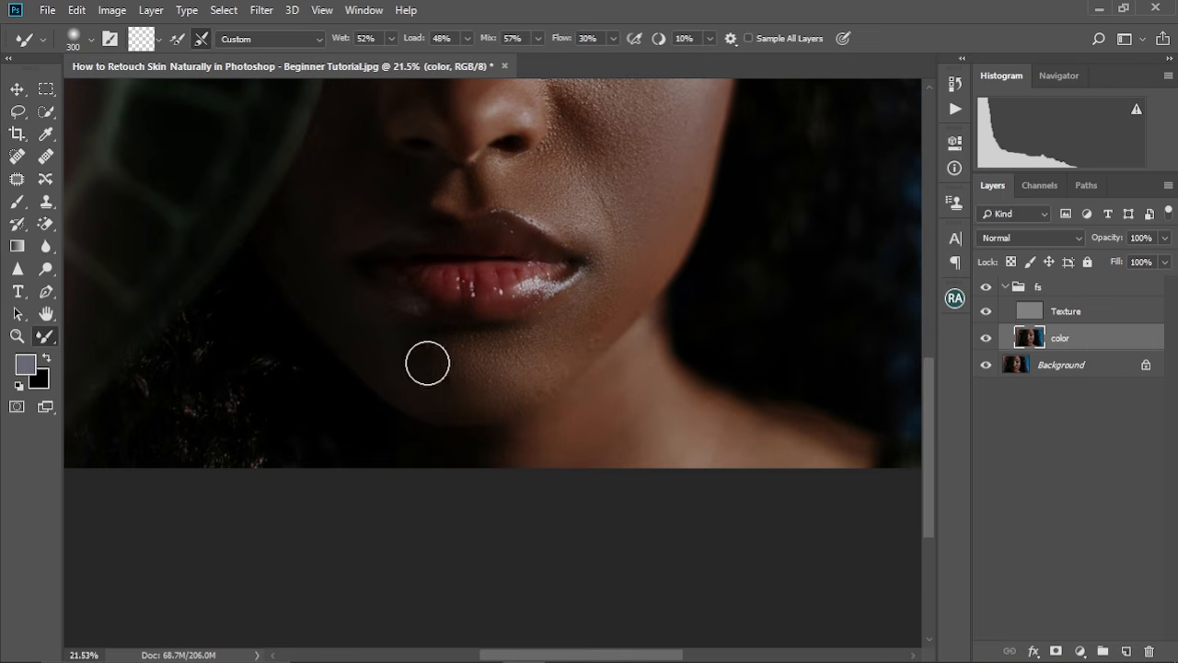
pyautogui.scroll(-1, 367, 213)
pyautogui.press(']')
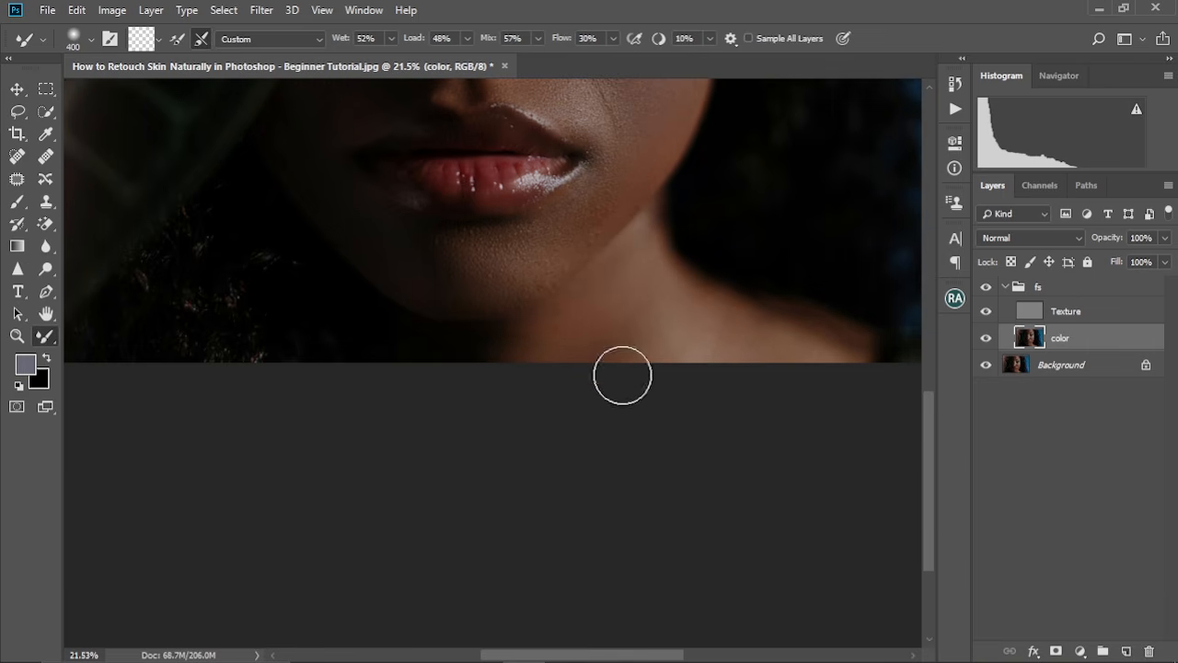
pyautogui.press('[')
pyautogui.scroll(4, 807, 326)
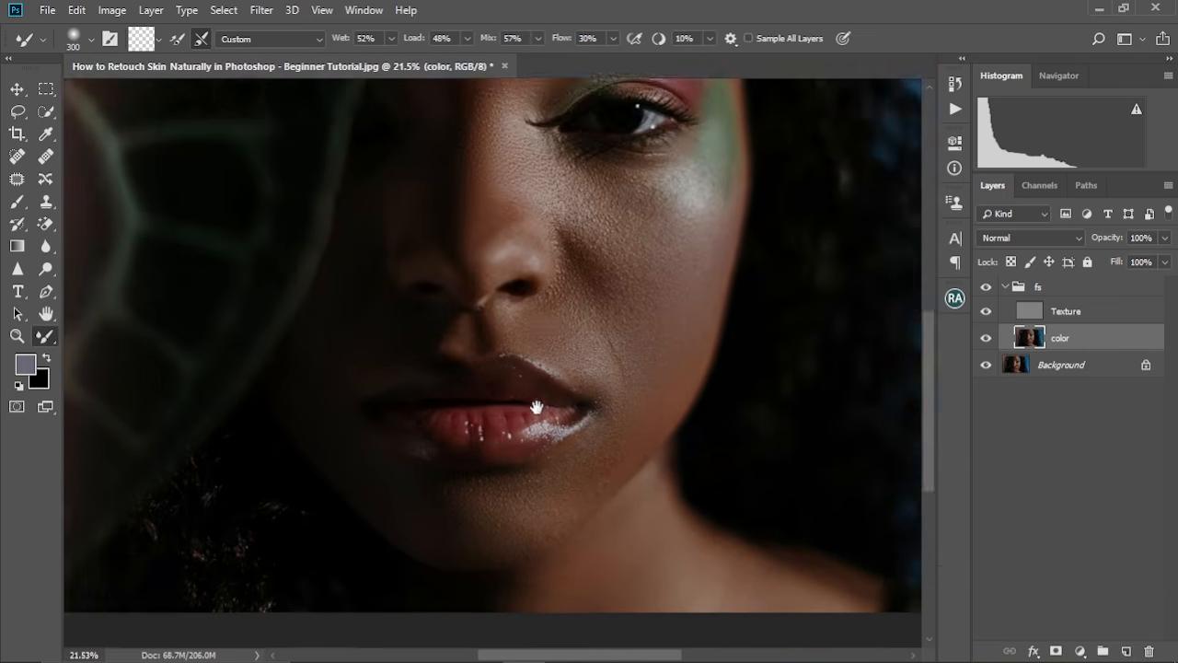
# Compare the portrait with and without the fs group, and examine the smoothed skin both close up and at full view.
pyautogui.scroll(-2, 566, 299)
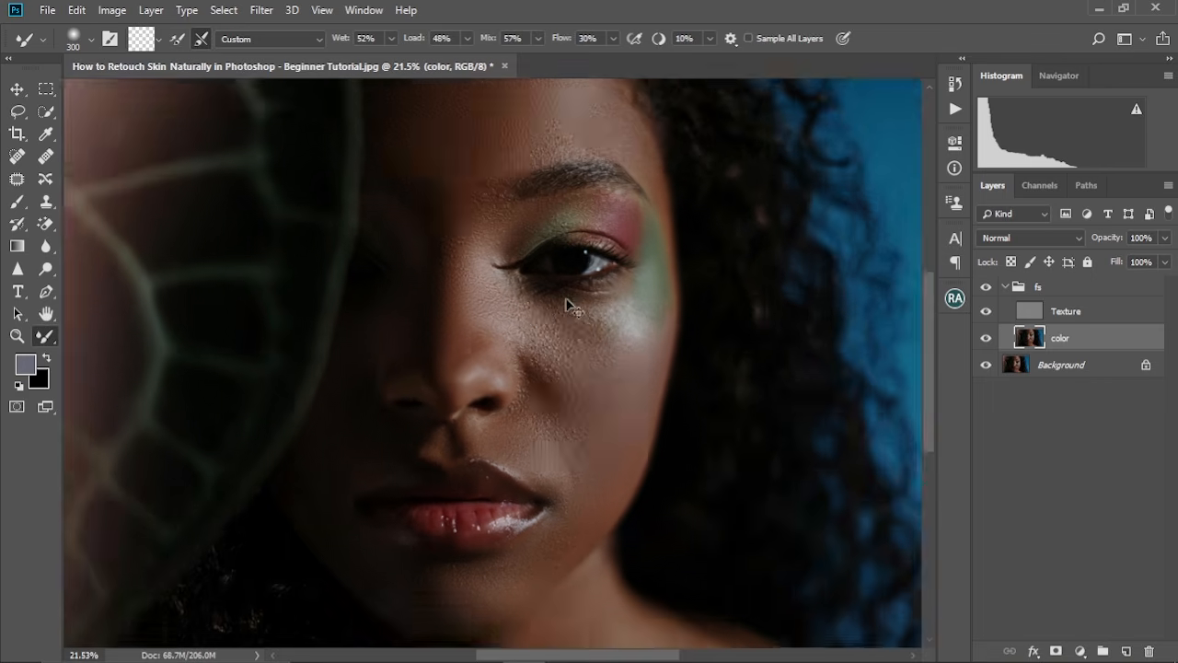
pyautogui.scroll(-2, 566, 299)
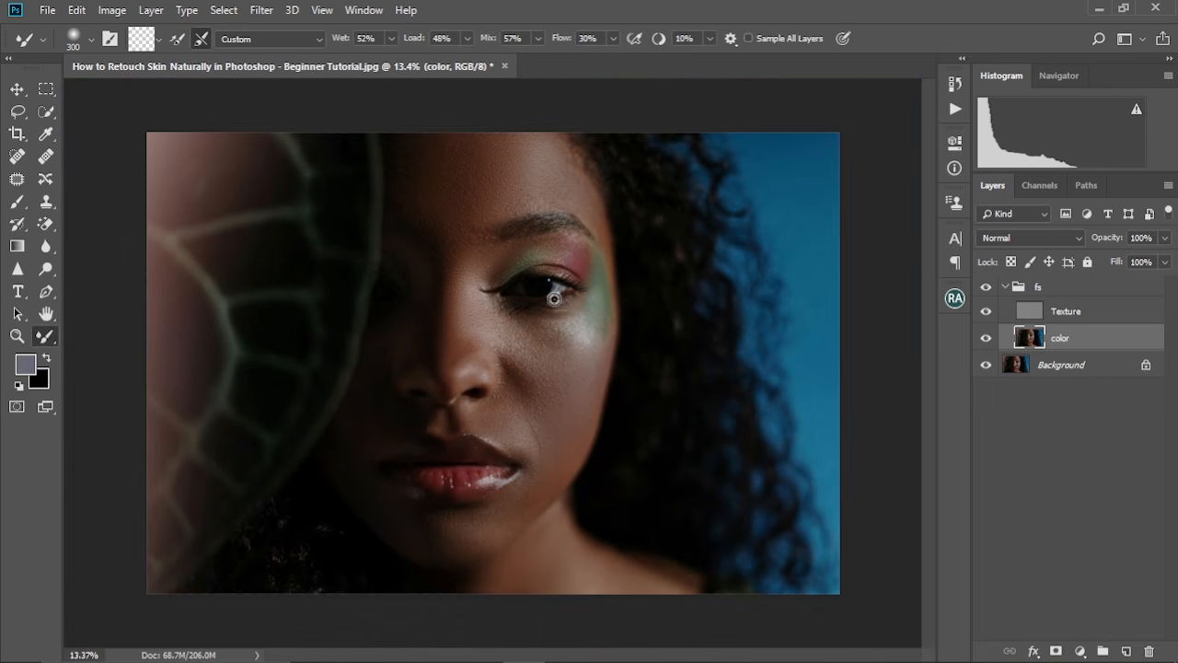
pyautogui.scroll(-1, 554, 298)
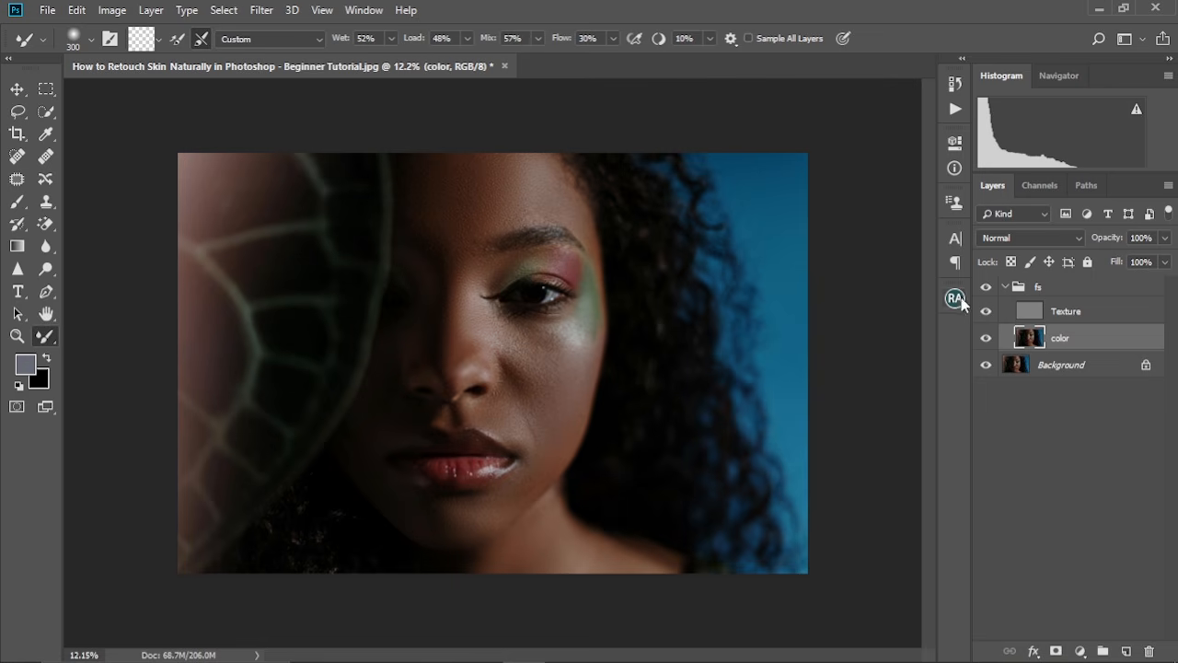
pyautogui.click(986, 288)
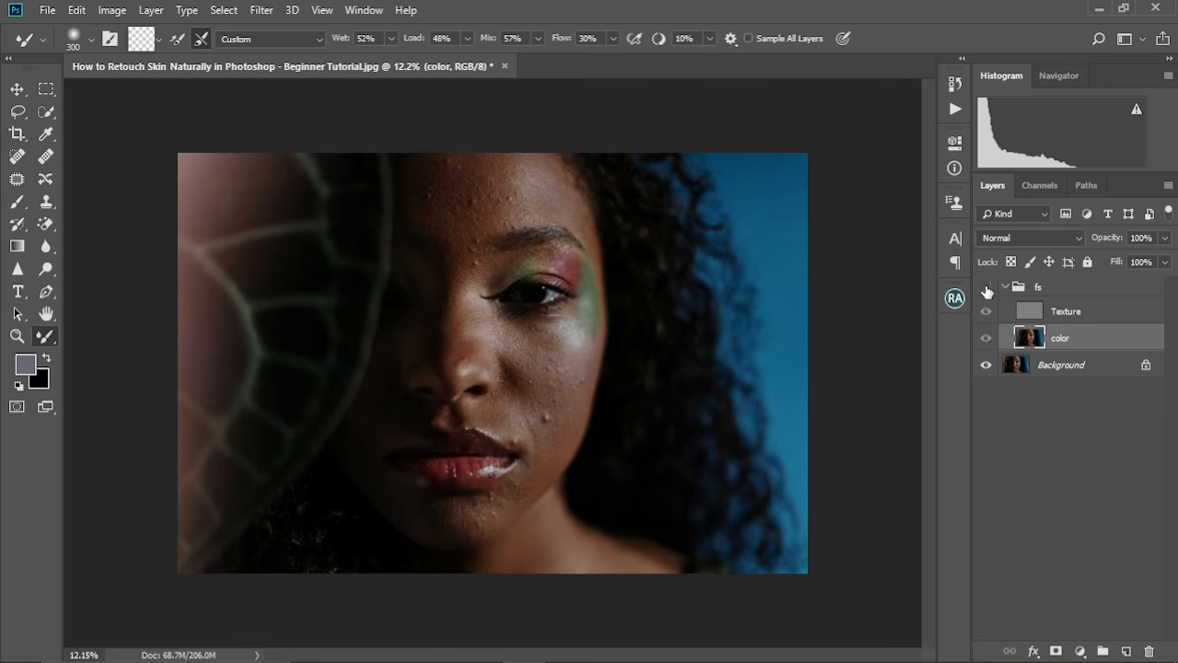
pyautogui.click(985, 289)
pyautogui.click(986, 288)
pyautogui.click(985, 288)
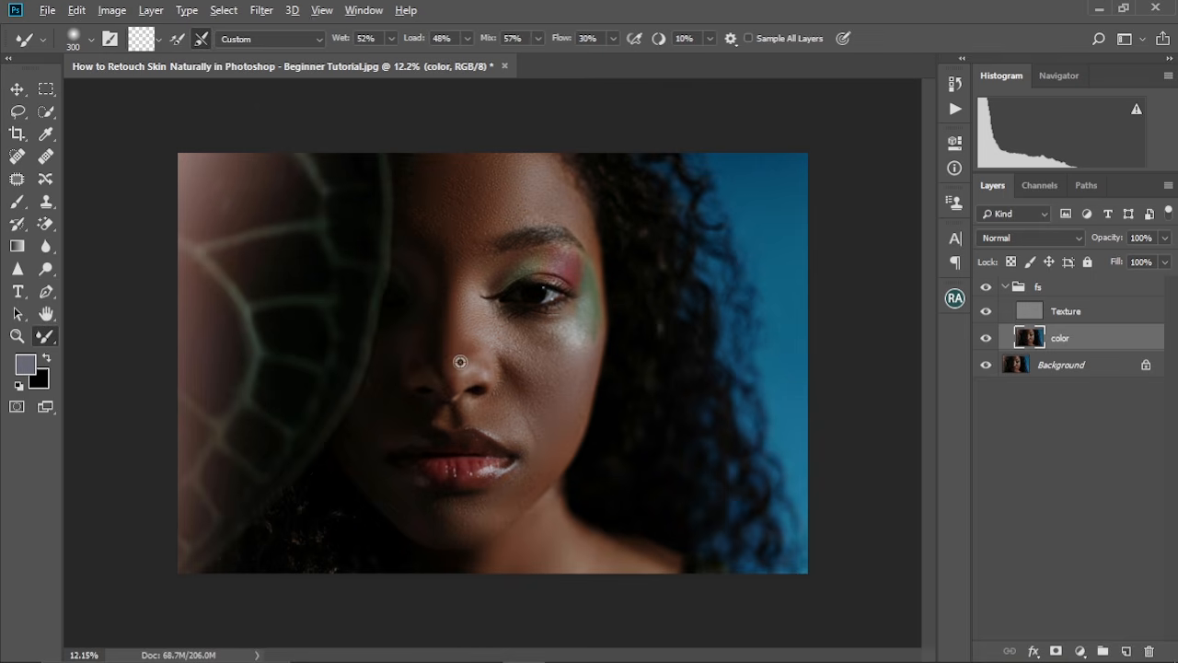
pyautogui.scroll(5, 460, 362)
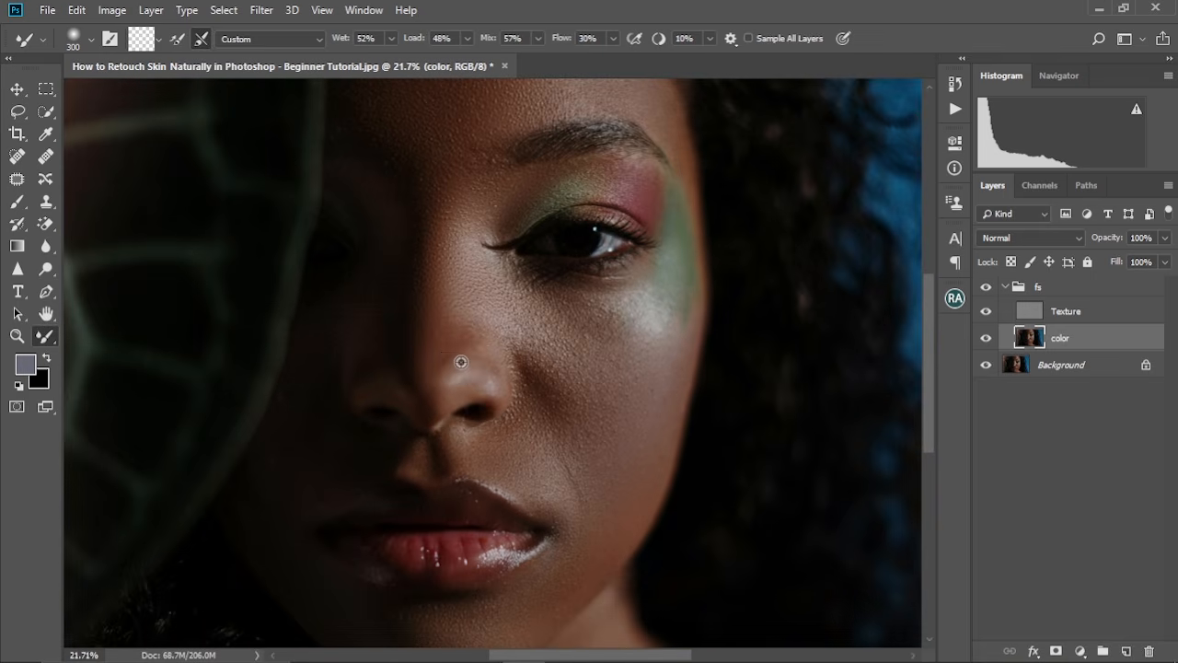
pyautogui.scroll(-2, 460, 362)
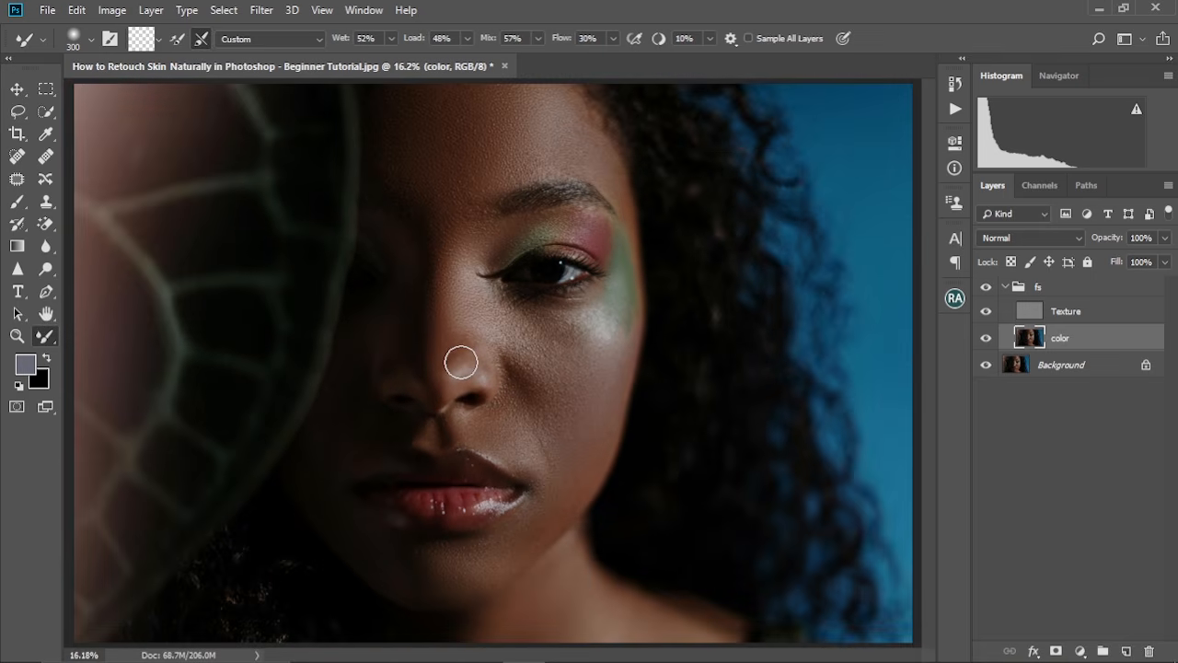
pyautogui.scroll(-2, 461, 361)
pyautogui.scroll(6, 461, 361)
pyautogui.scroll(-4, 461, 361)
pyautogui.scroll(-2, 461, 362)
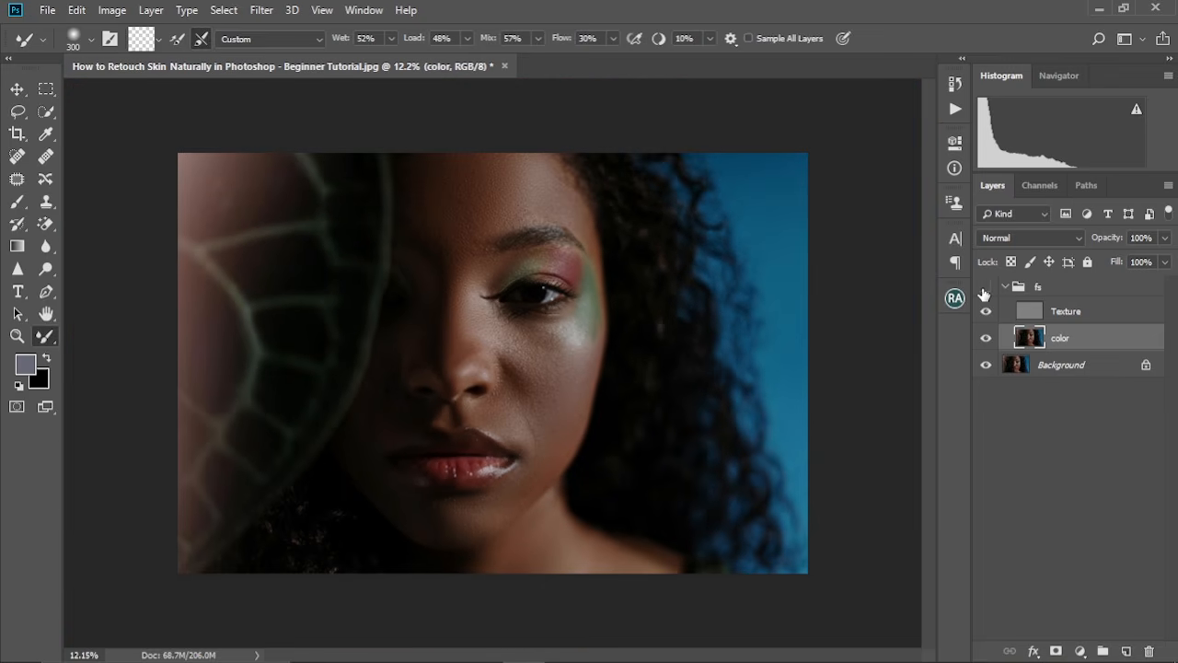
pyautogui.click(984, 288)
# Select the Texture layer and activate the Spot Healing Brush for work around the eye.
pyautogui.click(1053, 313)
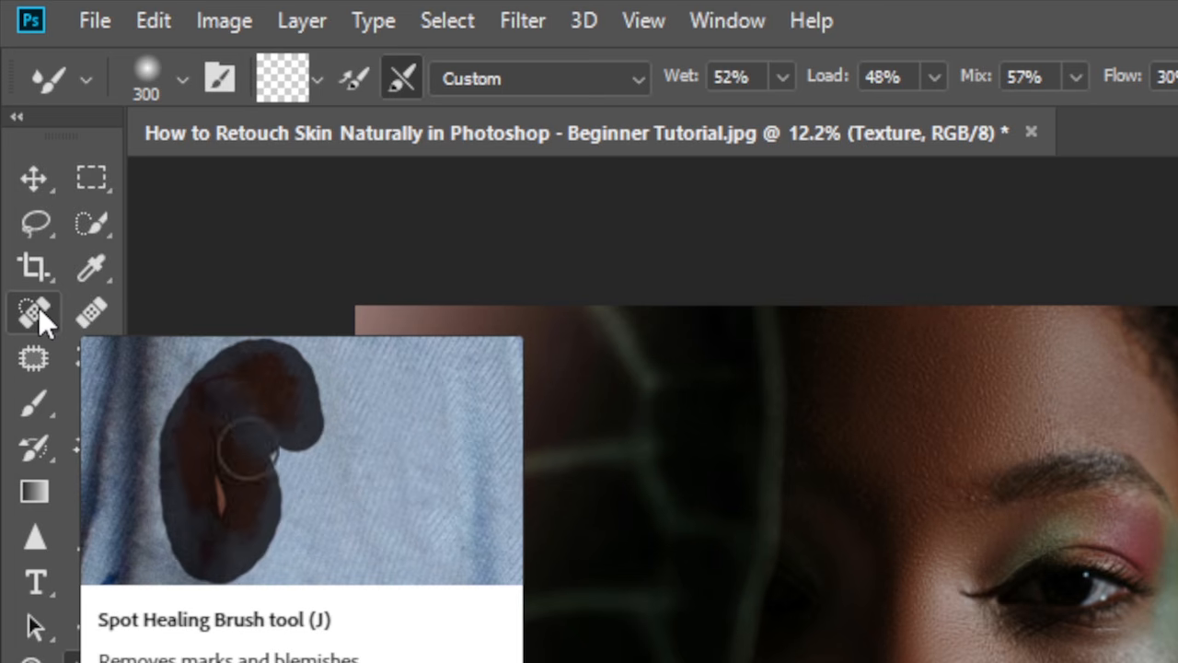
pyautogui.click(39, 309)
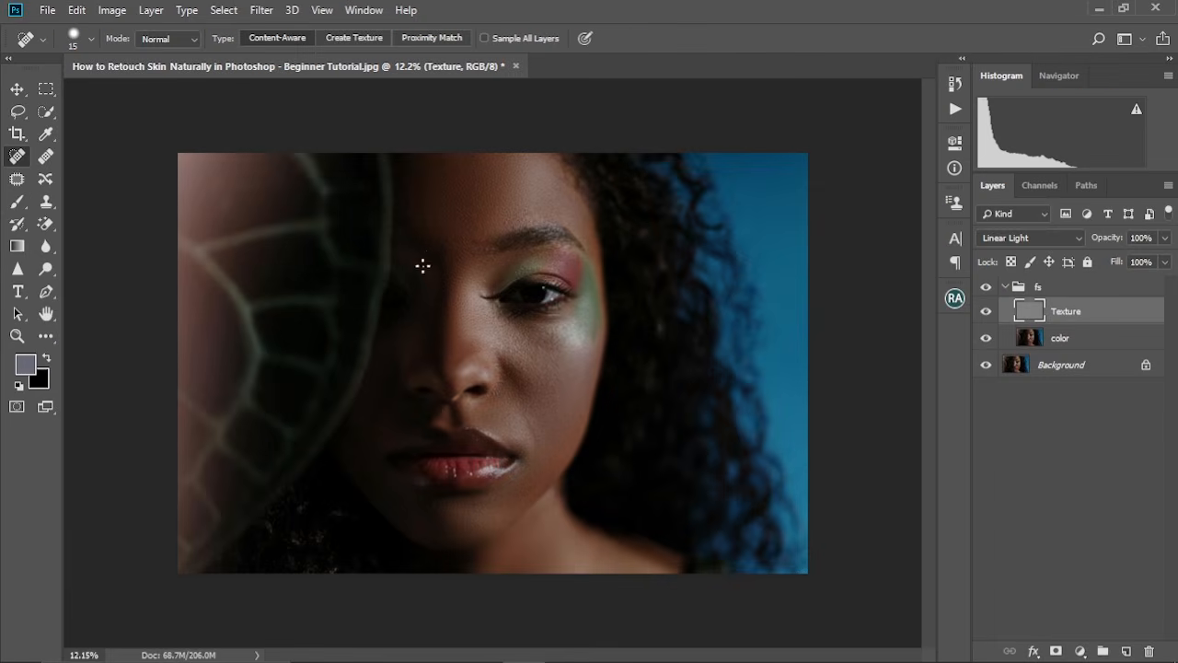
pyautogui.scroll(6, 503, 263)
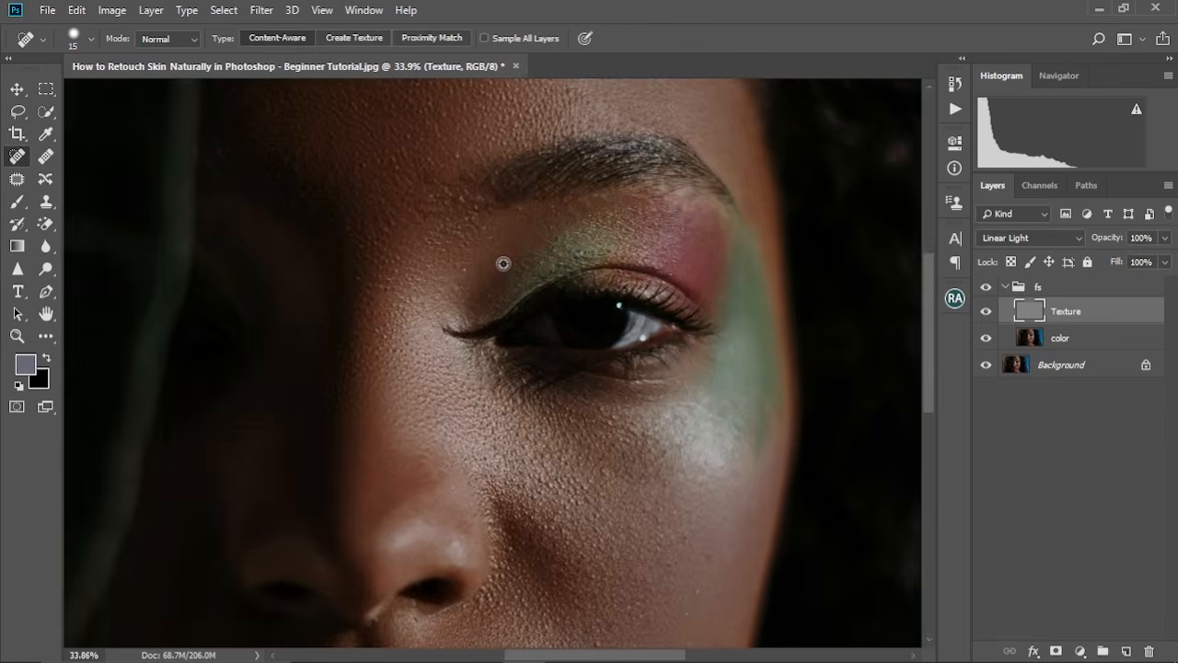
# Heal the bumps between the inner eye corner and the eyebrow with the Spot Healing Brush at sizes 20 to 35.
pyautogui.moveTo(518, 245); pyautogui.dragTo(525, 338)
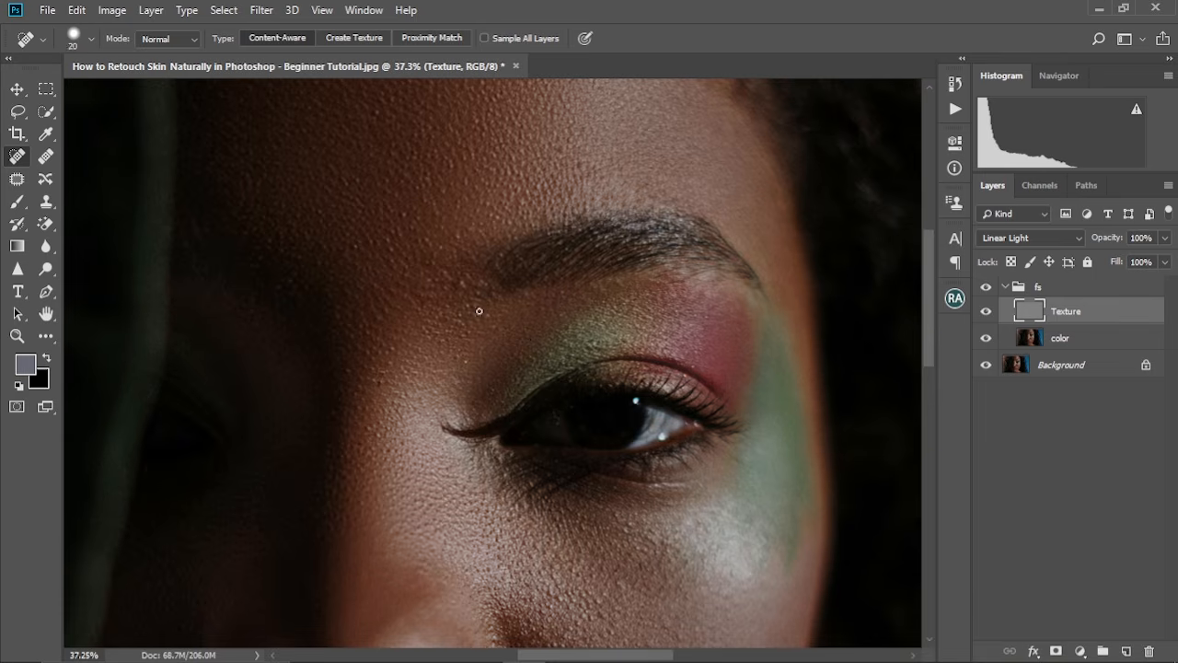
pyautogui.scroll(-2, 460, 332)
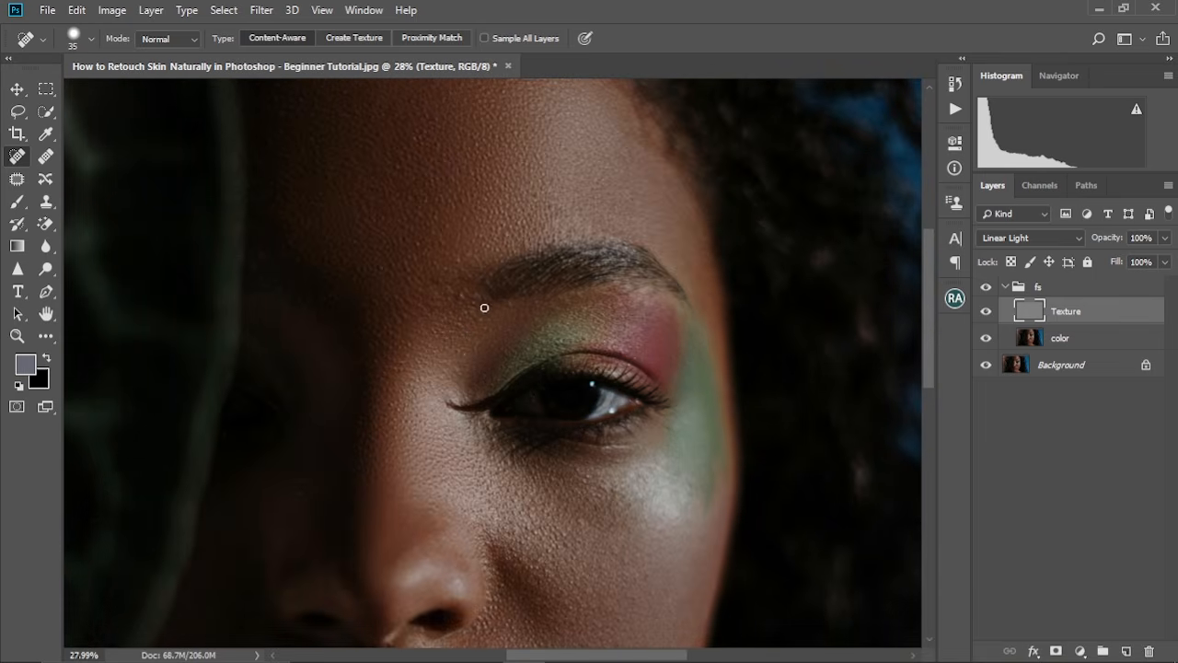
pyautogui.scroll(-5, 433, 295)
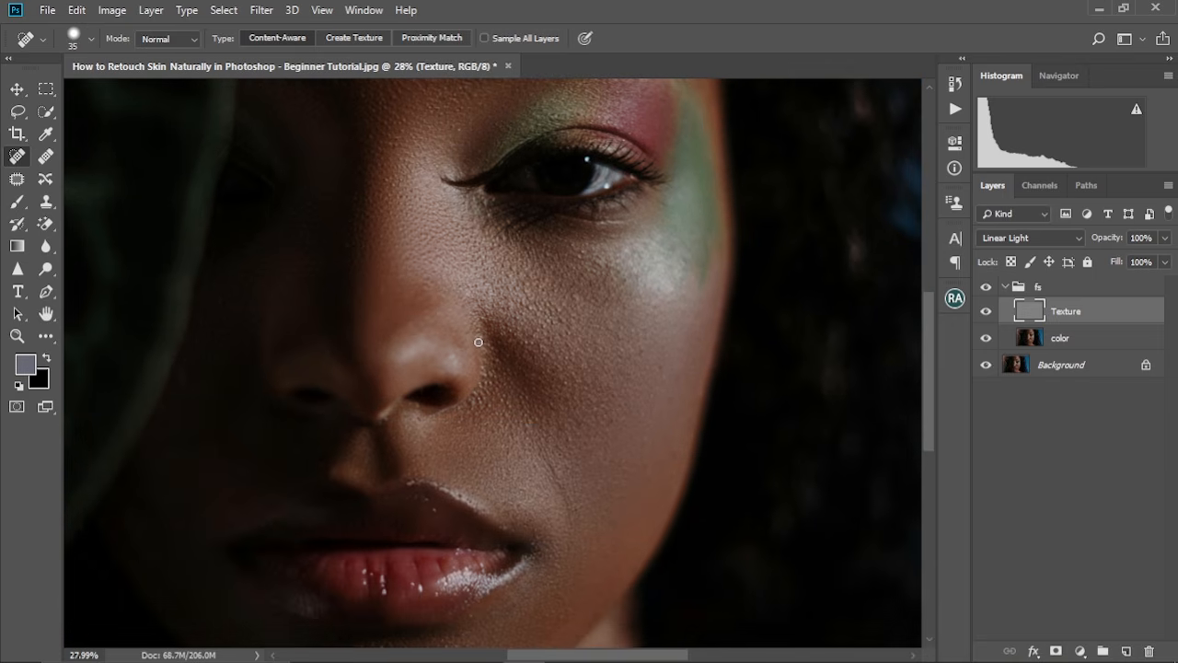
# Enlarge the Spot Healing Brush to size 45 and heal the skin texture around the nostril's outer edge.
pyautogui.scroll(2, 478, 342)
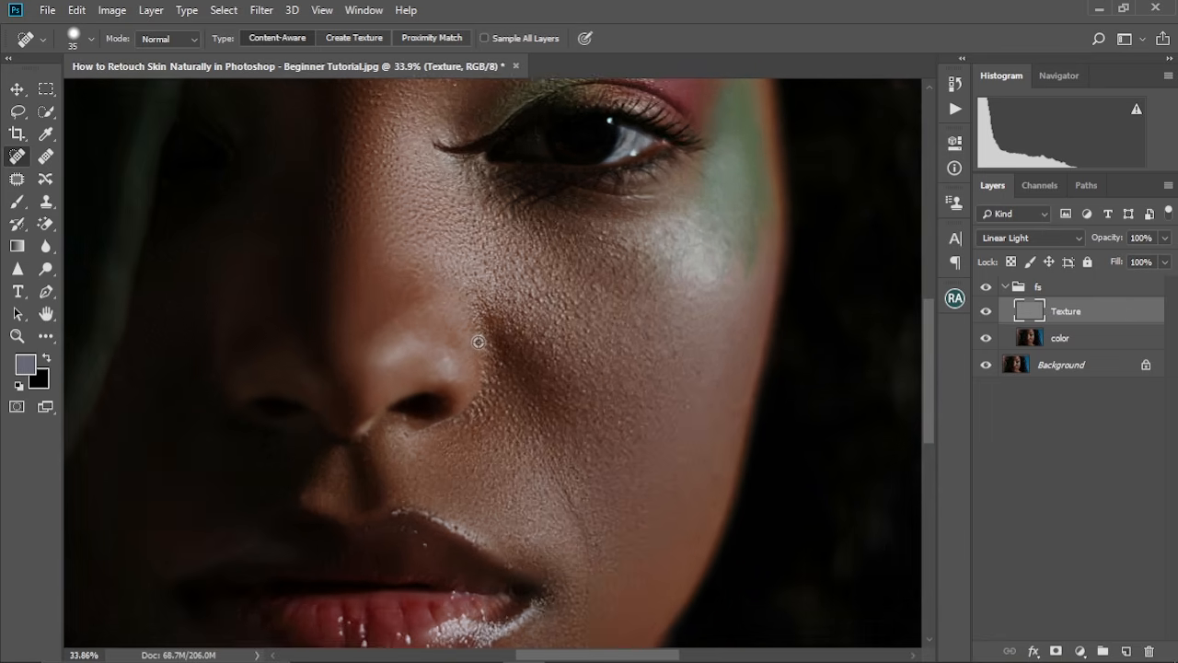
pyautogui.scroll(2, 478, 341)
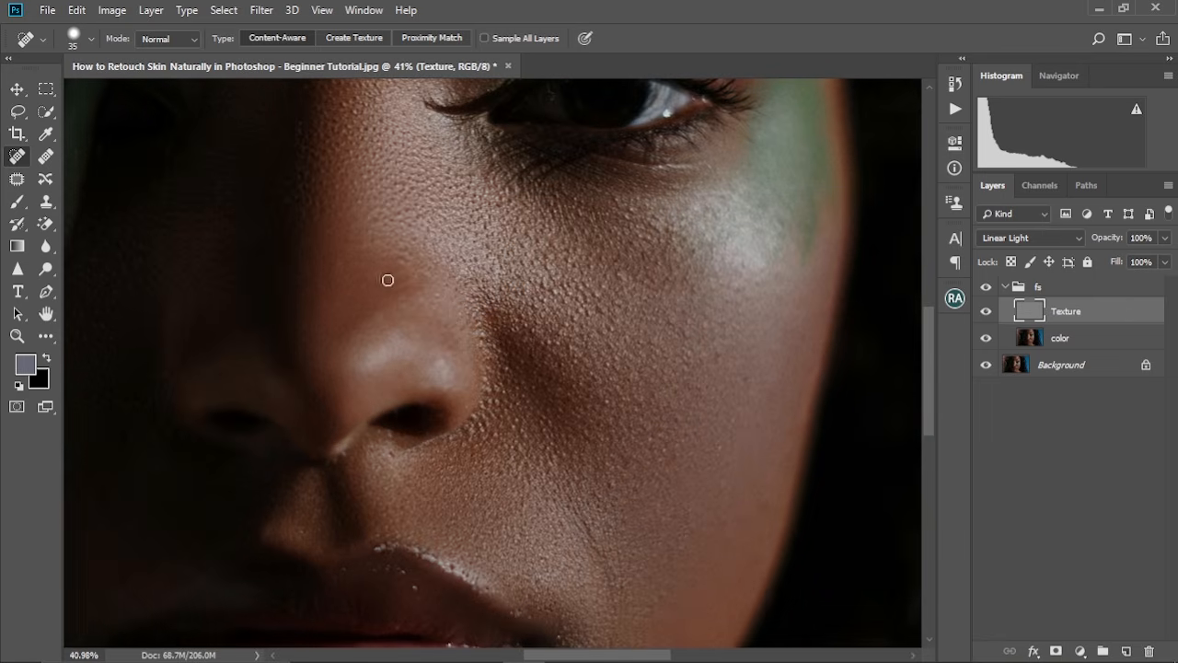
pyautogui.moveTo(468, 313); pyautogui.dragTo(464, 275)
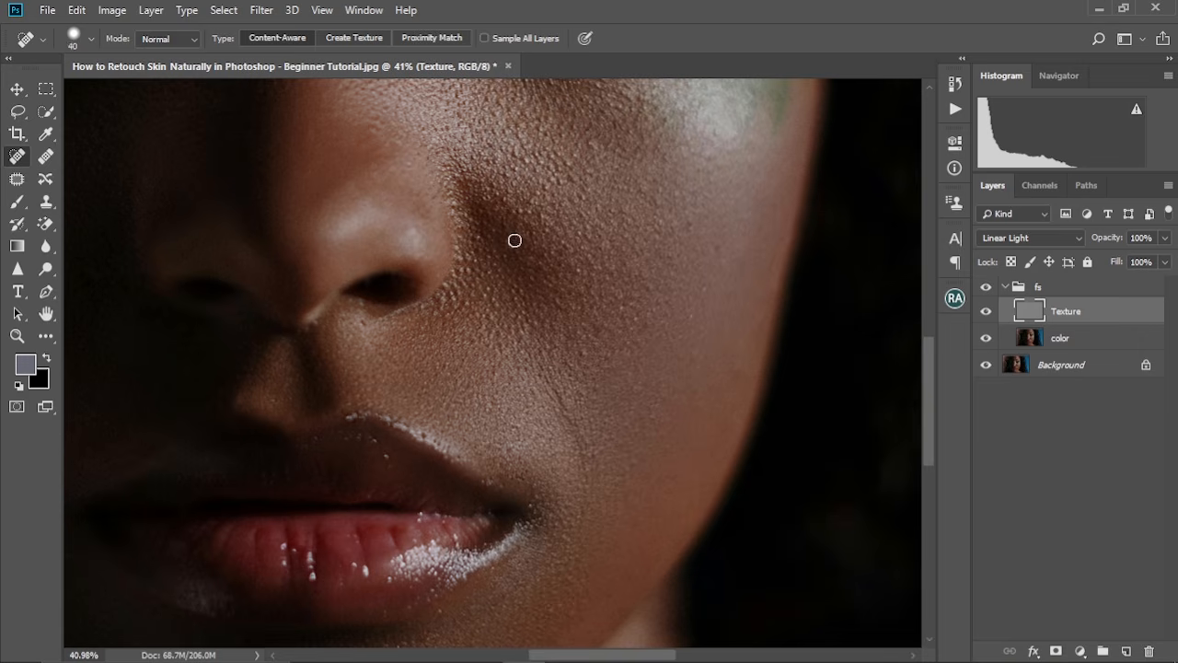
pyautogui.press(']')
pyautogui.press(']')
pyautogui.moveTo(449, 285)
pyautogui.mouseDown()
pyautogui.moveTo(438, 290)
pyautogui.moveTo(453, 307)
pyautogui.moveTo(459, 267)
pyautogui.moveTo(437, 300)
pyautogui.moveTo(448, 300)
pyautogui.moveTo(457, 259)
pyautogui.moveTo(466, 303)
pyautogui.moveTo(426, 320)
pyautogui.mouseUp()
pyautogui.click(463, 285)
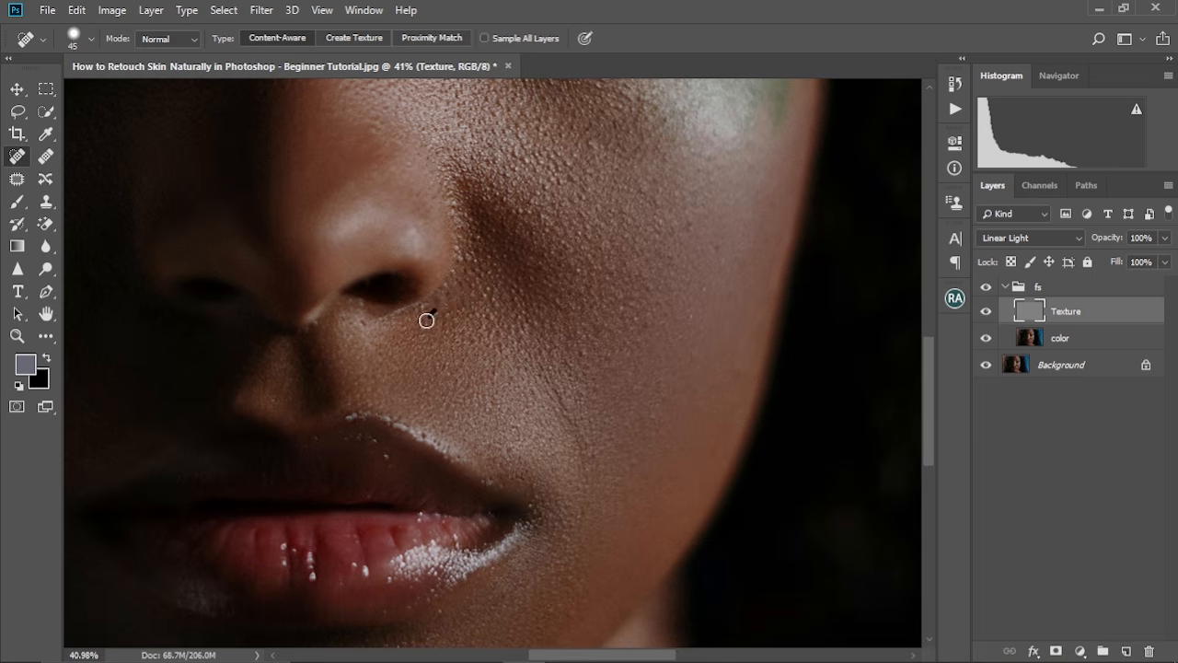
pyautogui.click(420, 307)
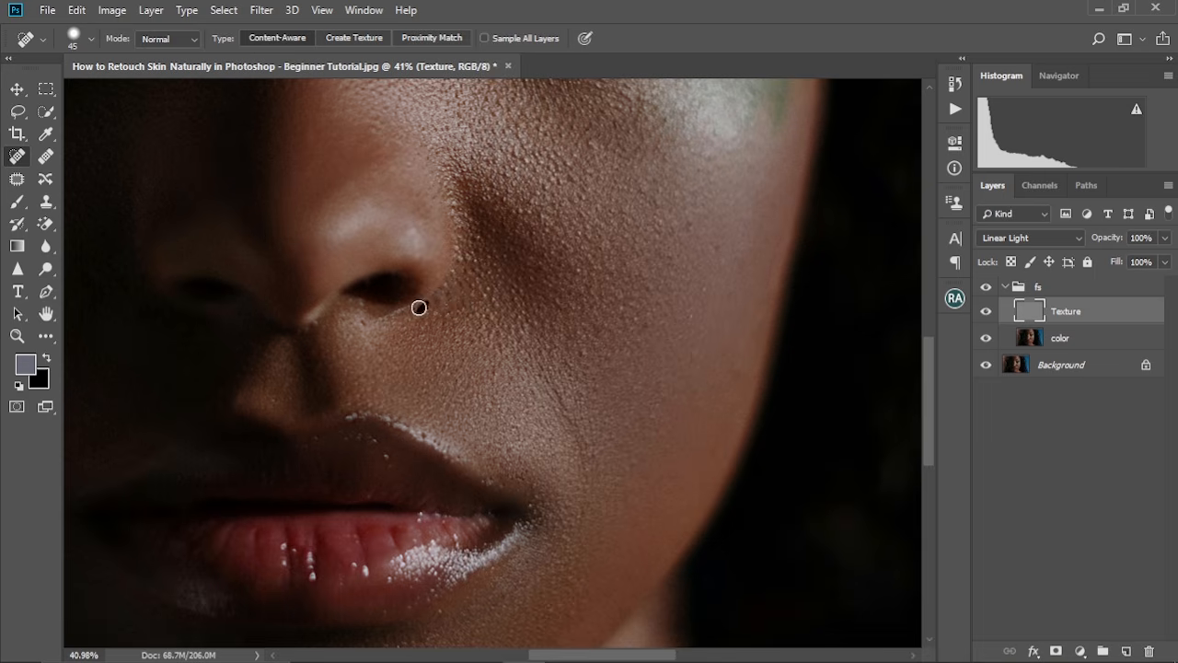
# Heal the uneven texture along the side of the nose and on the adjoining cheek.
pyautogui.click(456, 205)
pyautogui.moveTo(458, 219); pyautogui.dragTo(455, 249)
pyautogui.click(483, 254)
pyautogui.click(476, 223)
pyautogui.click(441, 149)
pyautogui.click(450, 192)
pyautogui.moveTo(522, 156); pyautogui.dragTo(531, 170)
pyautogui.click(499, 169)
pyautogui.click(490, 166)
pyautogui.click(497, 266)
pyautogui.click(482, 313)
# Heal the small marks beneath the nostril and the rough skin between the nose and the mouth corner.
pyautogui.click(359, 326)
pyautogui.moveTo(348, 301); pyautogui.dragTo(361, 301)
pyautogui.click(375, 313)
pyautogui.moveTo(516, 300)
pyautogui.mouseDown()
pyautogui.moveTo(525, 322)
pyautogui.moveTo(491, 326)
pyautogui.moveTo(494, 350)
pyautogui.mouseUp()
pyautogui.moveTo(490, 397); pyautogui.dragTo(487, 410)
# Heal the rough texture on the upper cheek below the eye.
pyautogui.moveTo(564, 154); pyautogui.dragTo(548, 241)
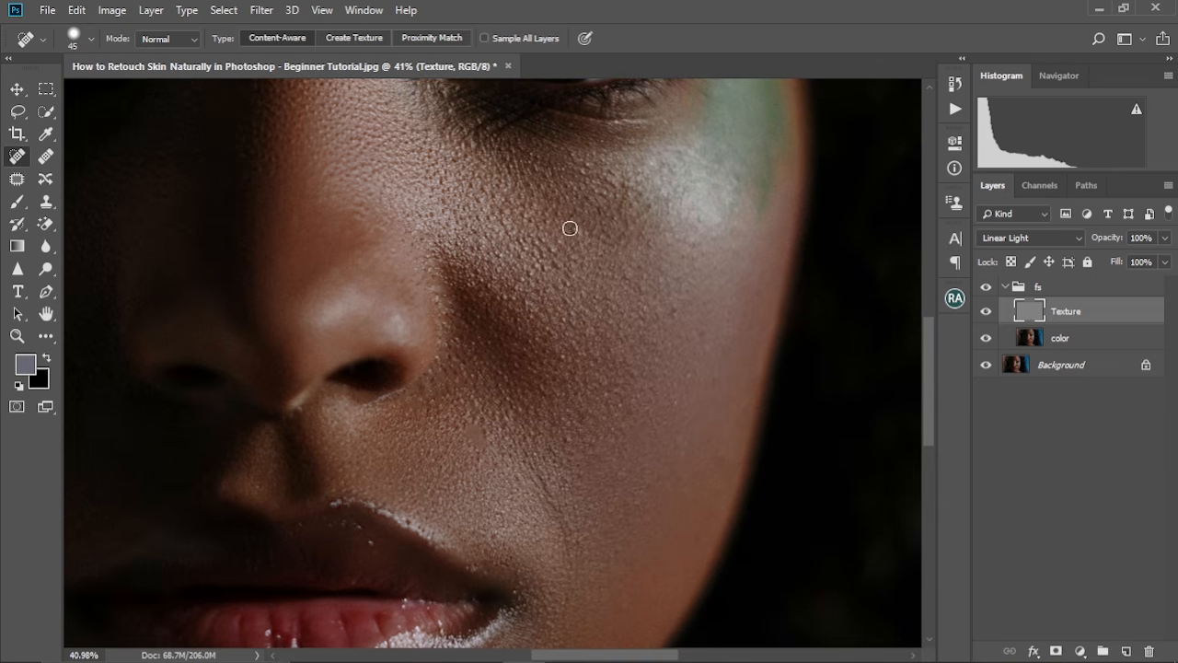
pyautogui.moveTo(597, 200)
pyautogui.mouseDown()
pyautogui.moveTo(603, 231)
pyautogui.moveTo(590, 166)
pyautogui.moveTo(622, 182)
pyautogui.mouseUp()
pyautogui.moveTo(639, 240); pyautogui.dragTo(639, 228)
# Heal the remaining texture spot near the inner end of the eyebrow and check the face from farther out.
pyautogui.moveTo(463, 198); pyautogui.dragTo(476, 311)
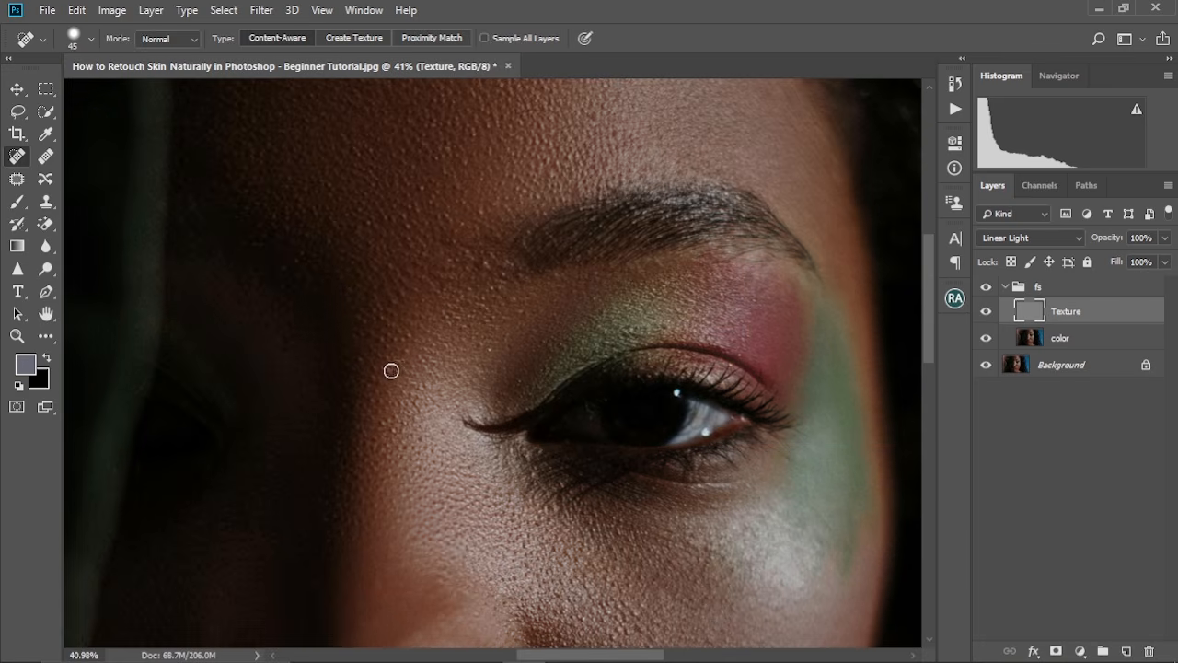
pyautogui.scroll(-3, 388, 361)
pyautogui.scroll(2, 413, 343)
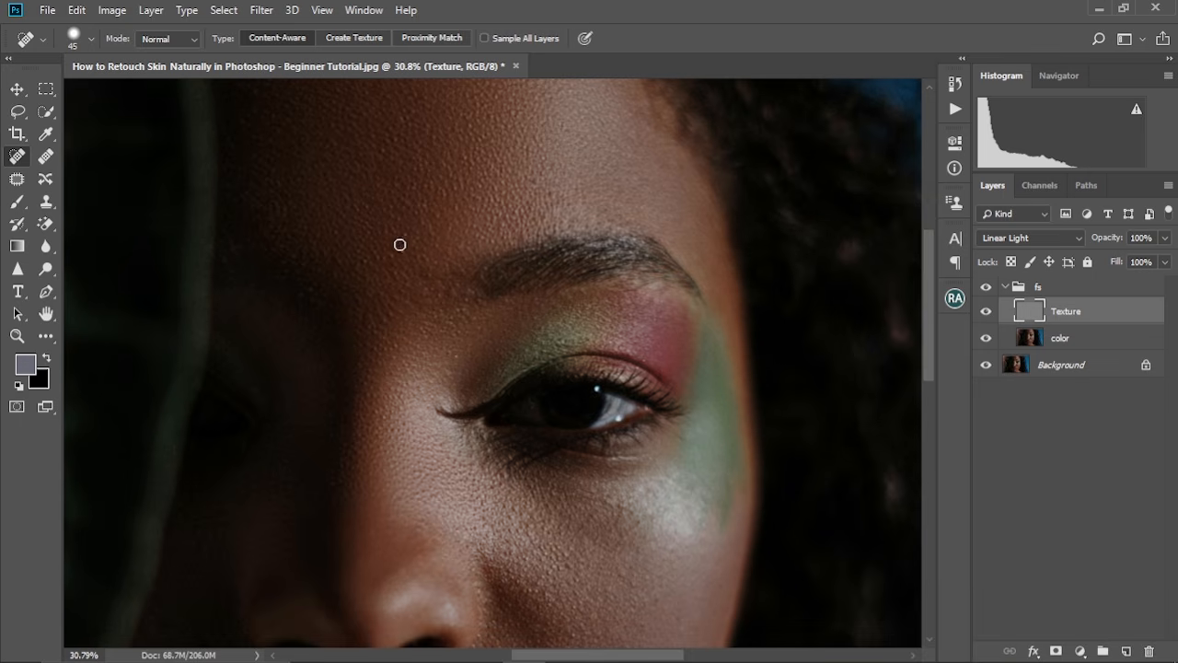
pyautogui.moveTo(469, 308); pyautogui.dragTo(451, 321)
pyautogui.moveTo(434, 151); pyautogui.dragTo(475, 266)
pyautogui.scroll(-5, 463, 248)
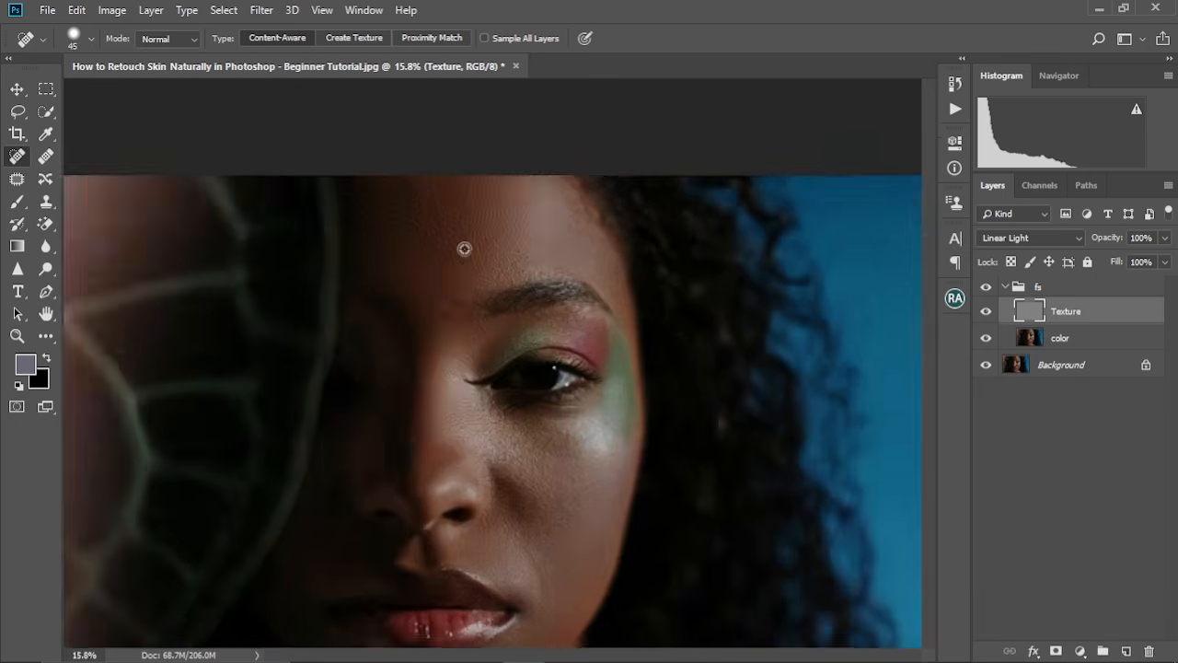
pyautogui.scroll(3, 464, 248)
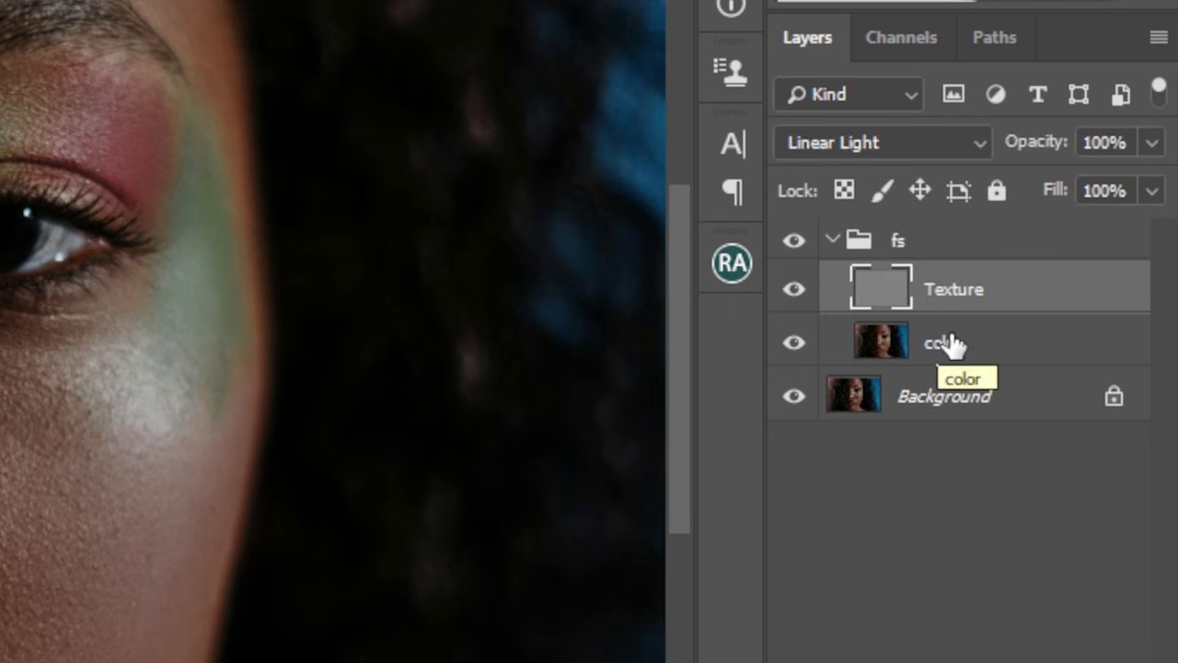
# Select the color layer and activate the Mixer Brush at size 175 for the inner end of the eyebrow.
pyautogui.click(1059, 339)
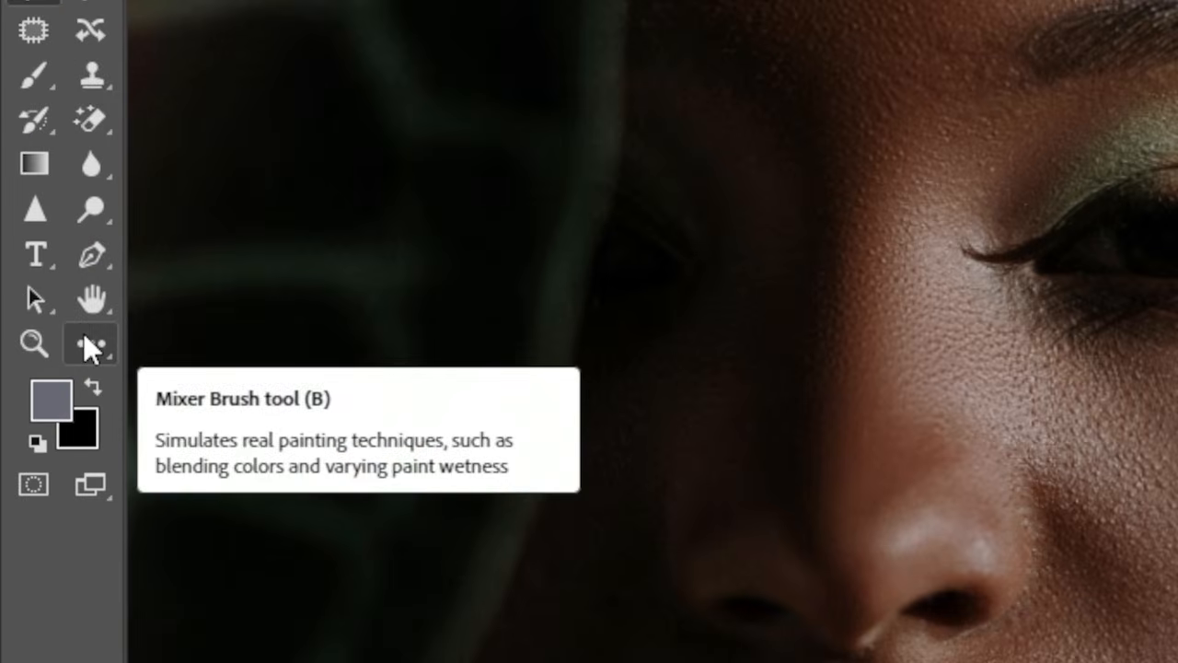
pyautogui.click(84, 334)
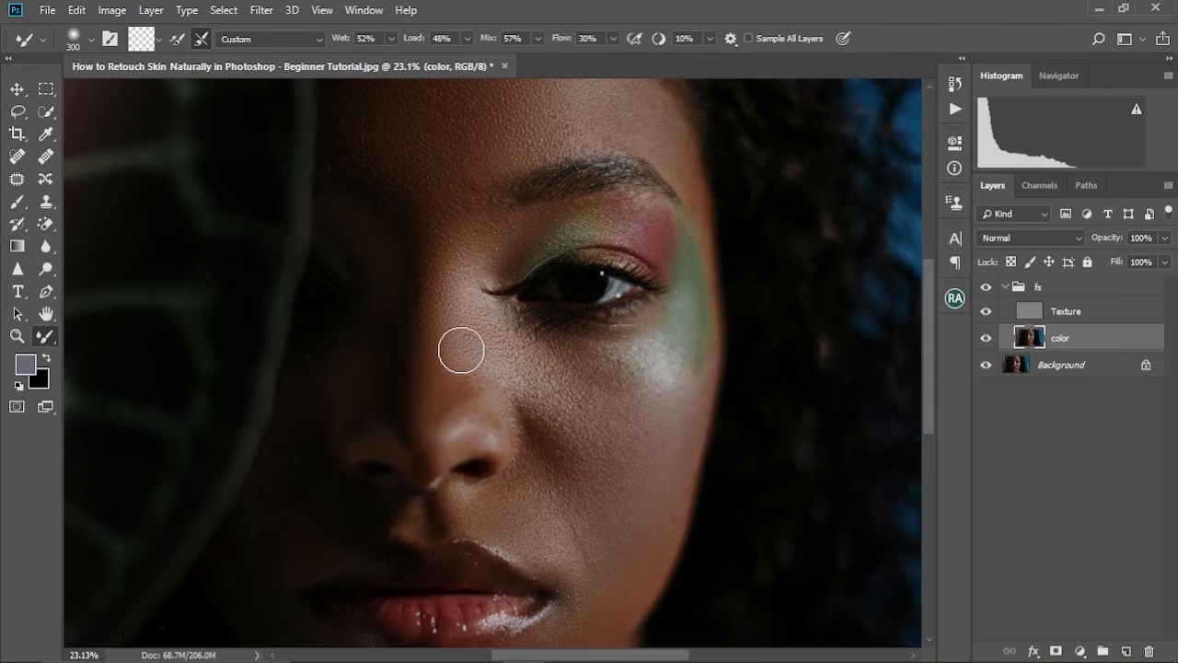
pyautogui.press('[')
pyautogui.press('[')
pyautogui.press('[')
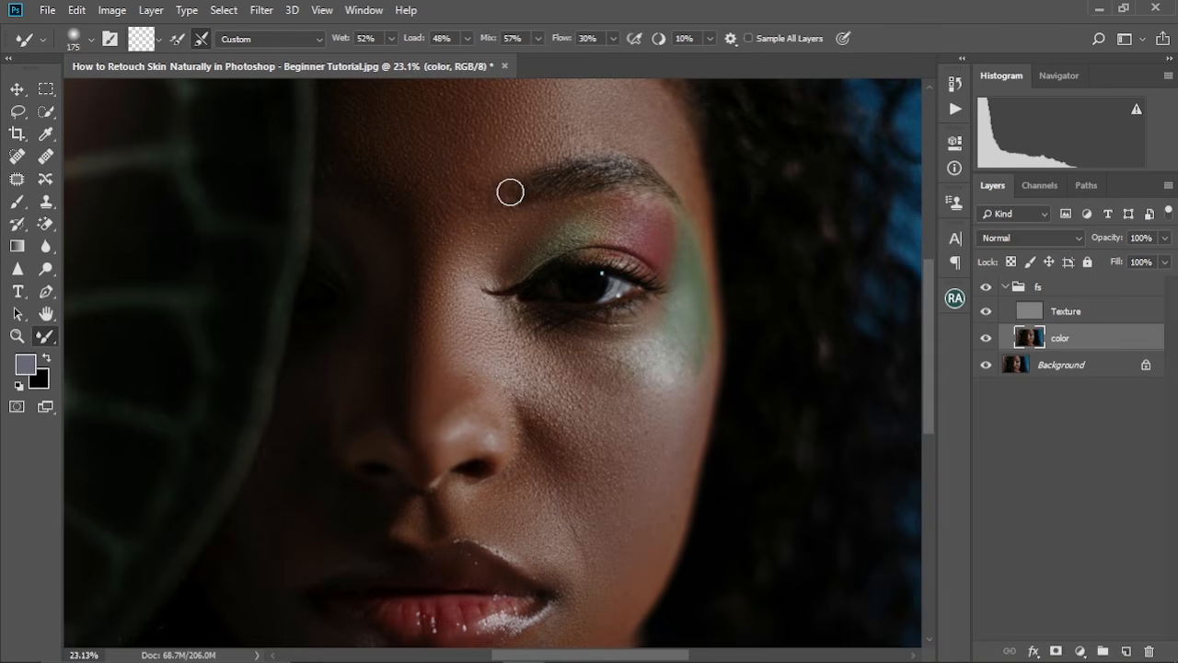
# Smooth the color around the inner eyebrow and lower forehead with the Mixer Brush, varying its size up to 250.
pyautogui.press(']')
pyautogui.press('[')
pyautogui.press('[')
pyautogui.press(']')
pyautogui.press('[')
pyautogui.press('[')
pyautogui.press('[')
pyautogui.press('[')
pyautogui.press(']')
pyautogui.press(']')
pyautogui.press(']')
pyautogui.press(']')
pyautogui.press(']')
pyautogui.press(']')
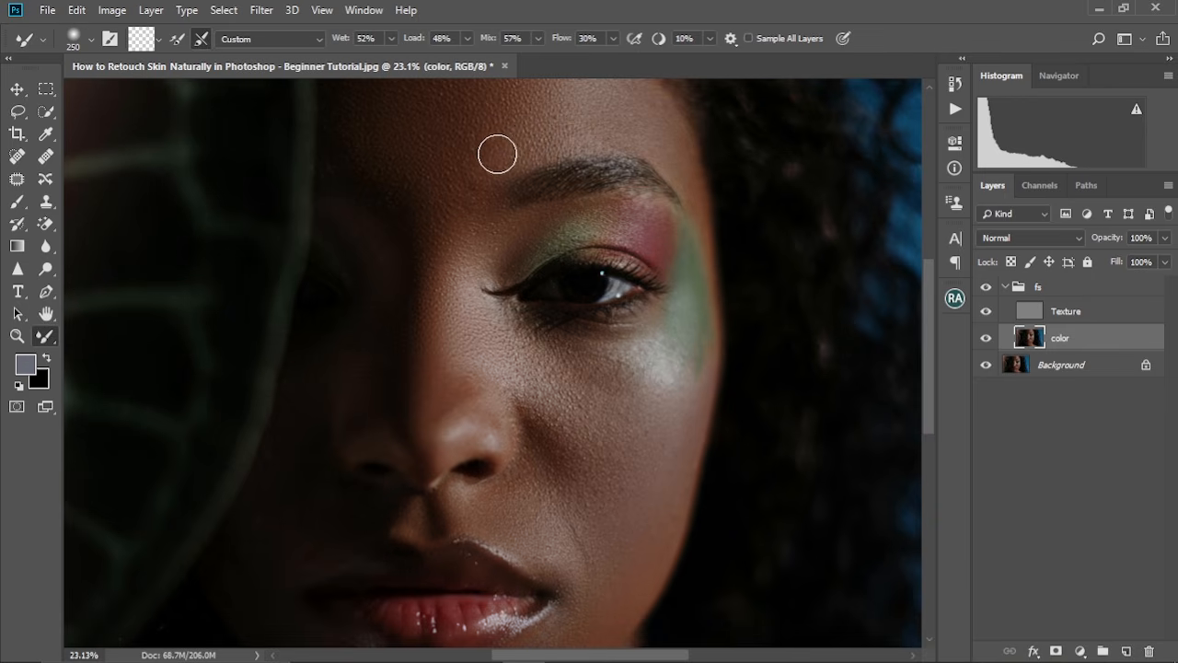
# Smooth the color between the eyebrow and the nose bridge with the Mixer Brush at sizes 300 and 250.
pyautogui.press(']')
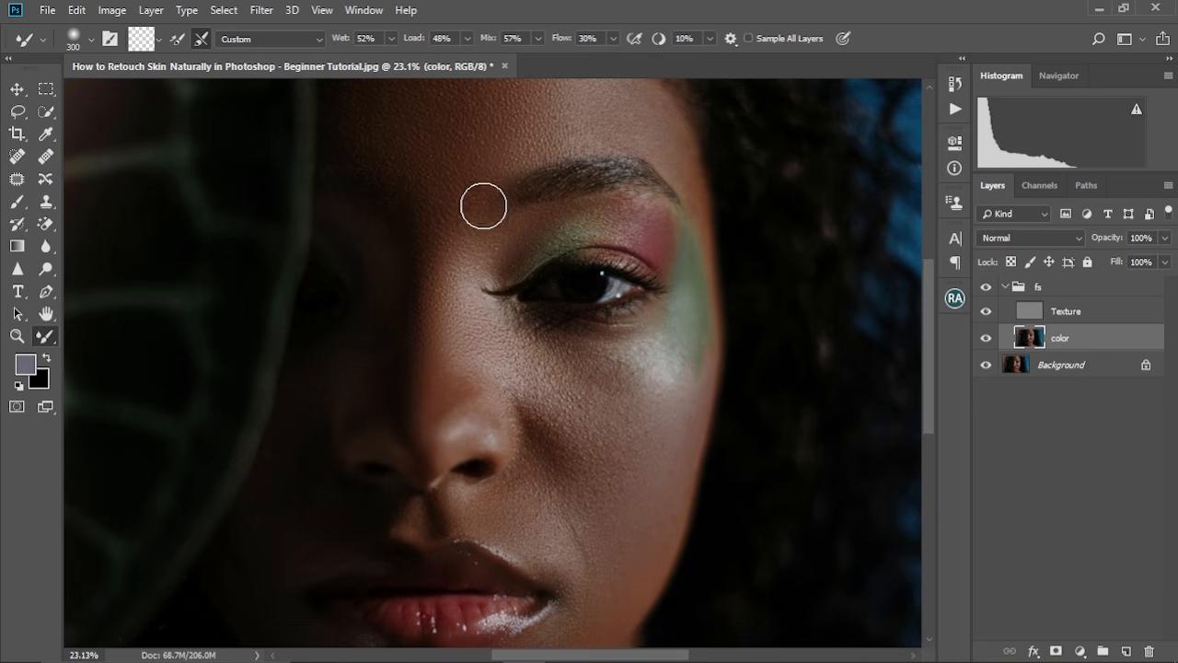
pyautogui.press('[')
pyautogui.press('[')
pyautogui.press('[')
pyautogui.press(']')
pyautogui.press(']')
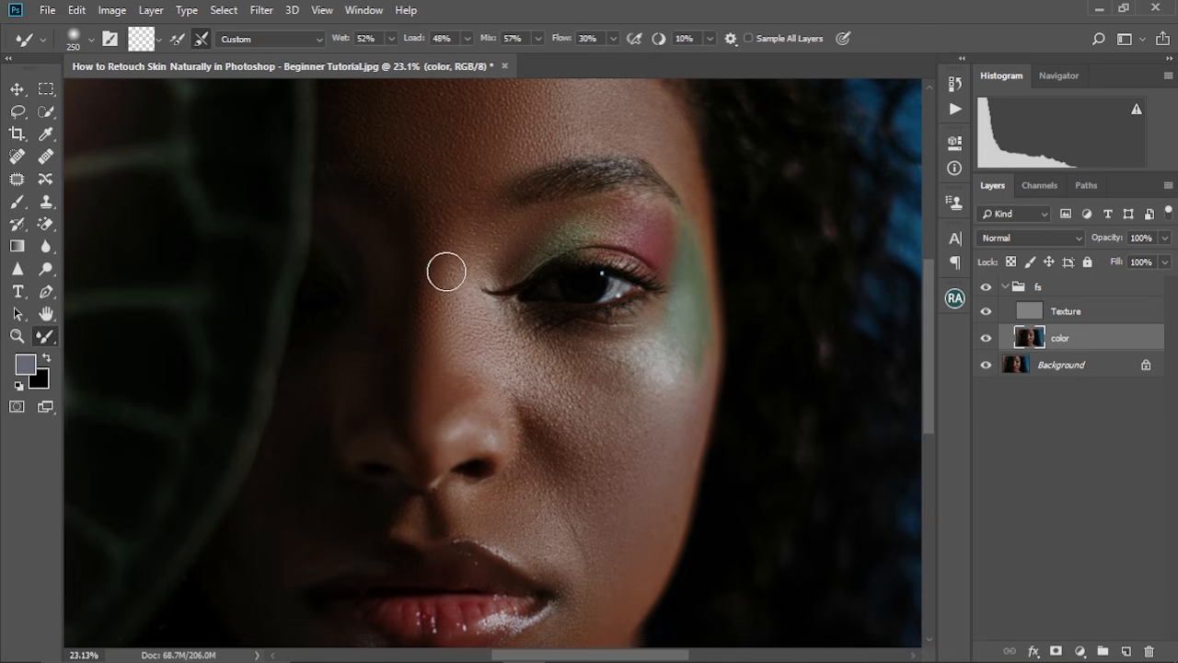
# Reduce the Mixer Brush to size 125 and smooth the color along the side of the nose.
pyautogui.press('[')
pyautogui.press('[')
pyautogui.press('[')
pyautogui.press('[')
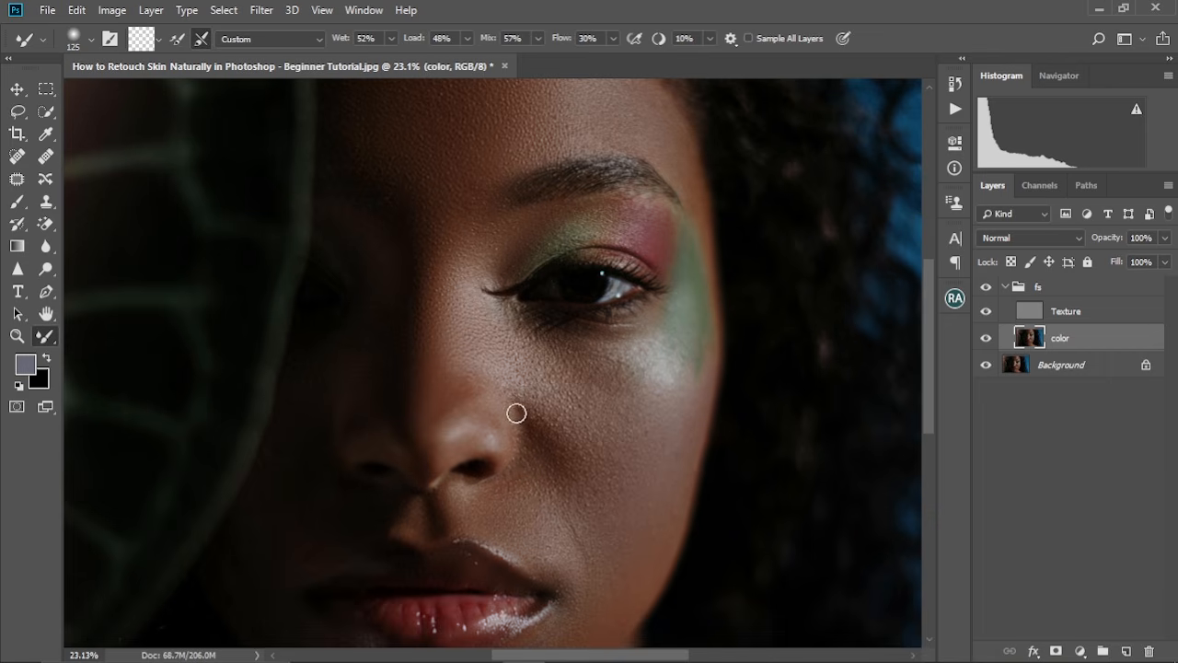
# Enlarge the Mixer Brush to size 300 and smooth the color of the cheek beside the nose.
pyautogui.press(']')
pyautogui.press(']')
pyautogui.press(']')
pyautogui.press(']')
pyautogui.press(']')
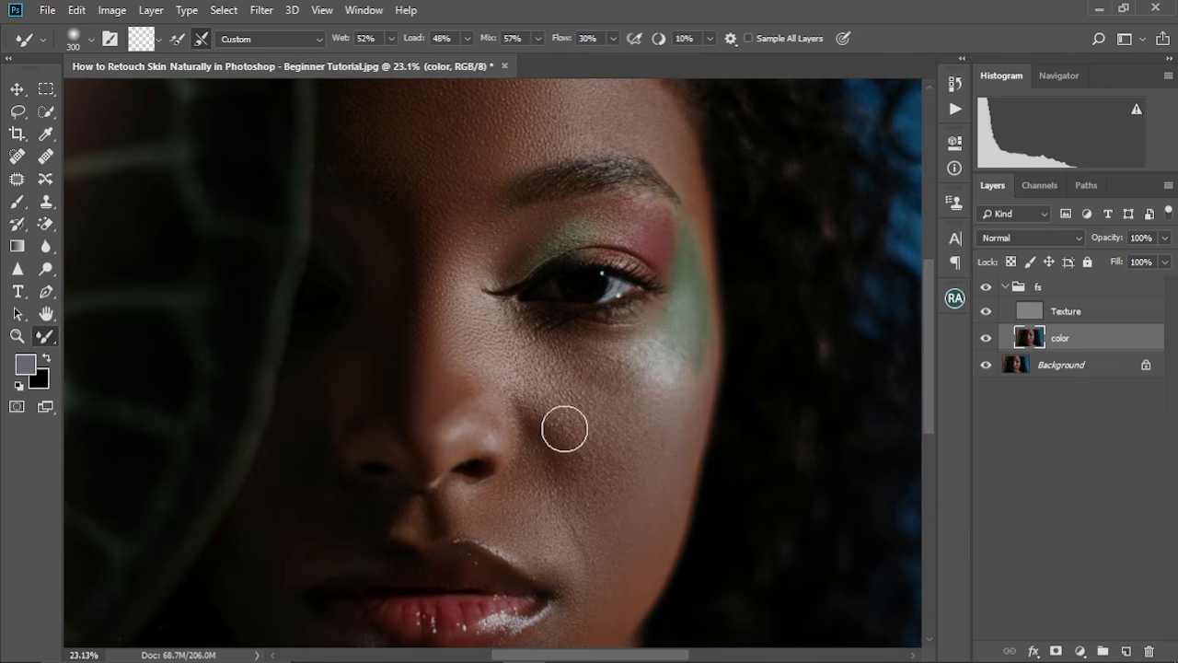
# Smooth the color beside the nostril and above the lip with the Mixer Brush at sizes 250 and 200.
pyautogui.press('[')
pyautogui.press('[')
pyautogui.press('[')
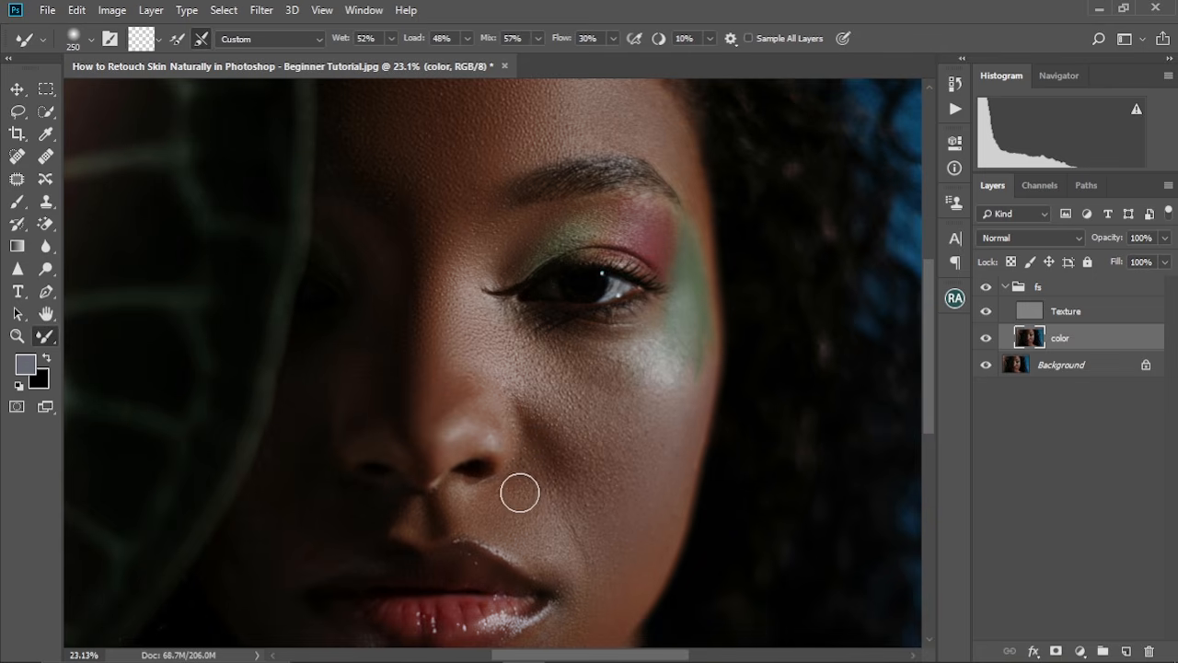
pyautogui.press('[')
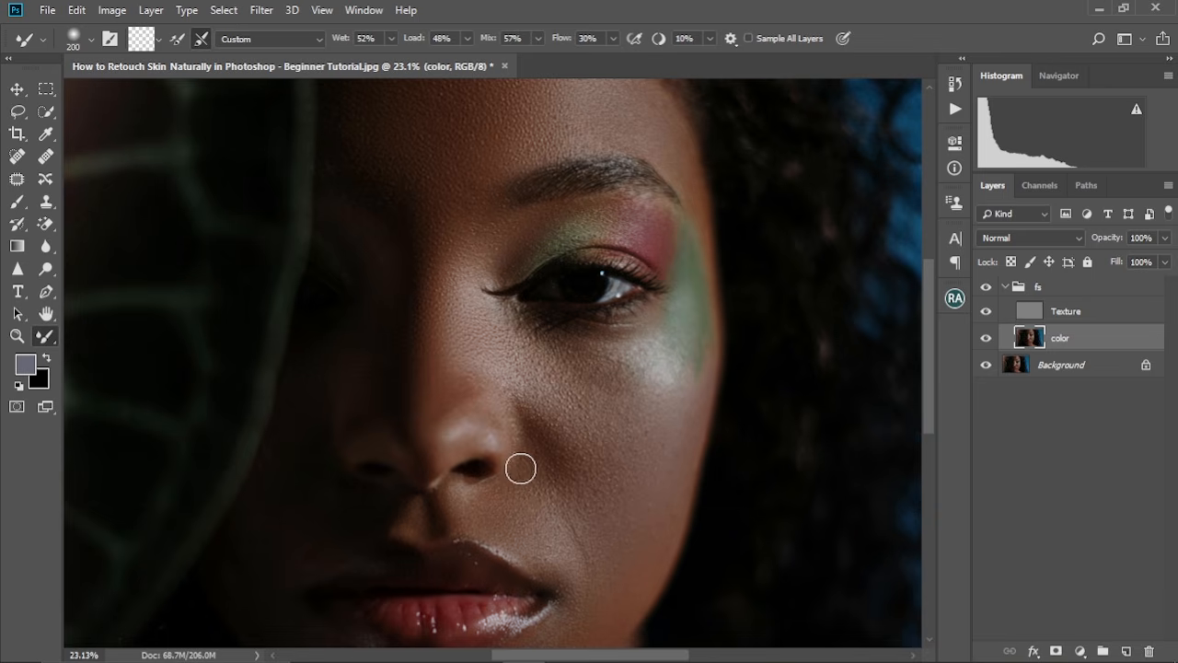
# Blend the shadow beside the nose into the cheek, enlarging the Mixer Brush to 300 and 500.
pyautogui.press(']')
pyautogui.moveTo(536, 460)
pyautogui.mouseDown()
pyautogui.moveTo(549, 458)
pyautogui.moveTo(550, 423)
pyautogui.moveTo(591, 460)
pyautogui.mouseUp()
pyautogui.press(']')
pyautogui.press(']')
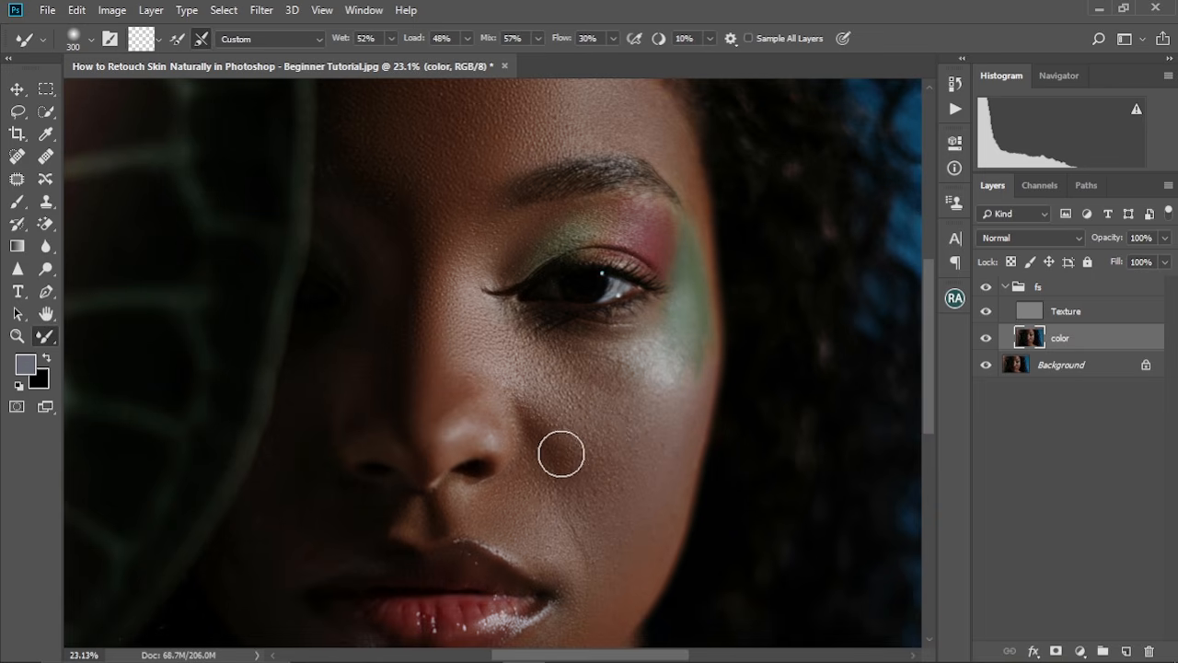
pyautogui.press(']')
pyautogui.press(']')
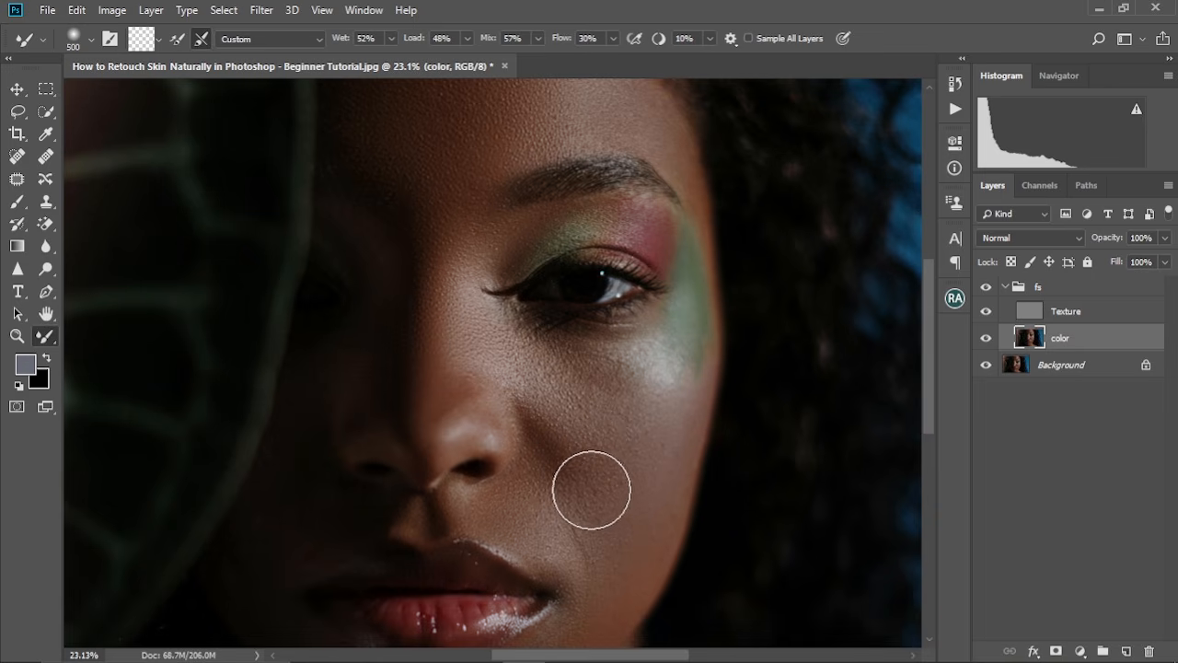
# Smooth the color transitions of the mid and lower cheek with the Mixer Brush at sizes 300 to 500.
pyautogui.press('[')
pyautogui.press('[')
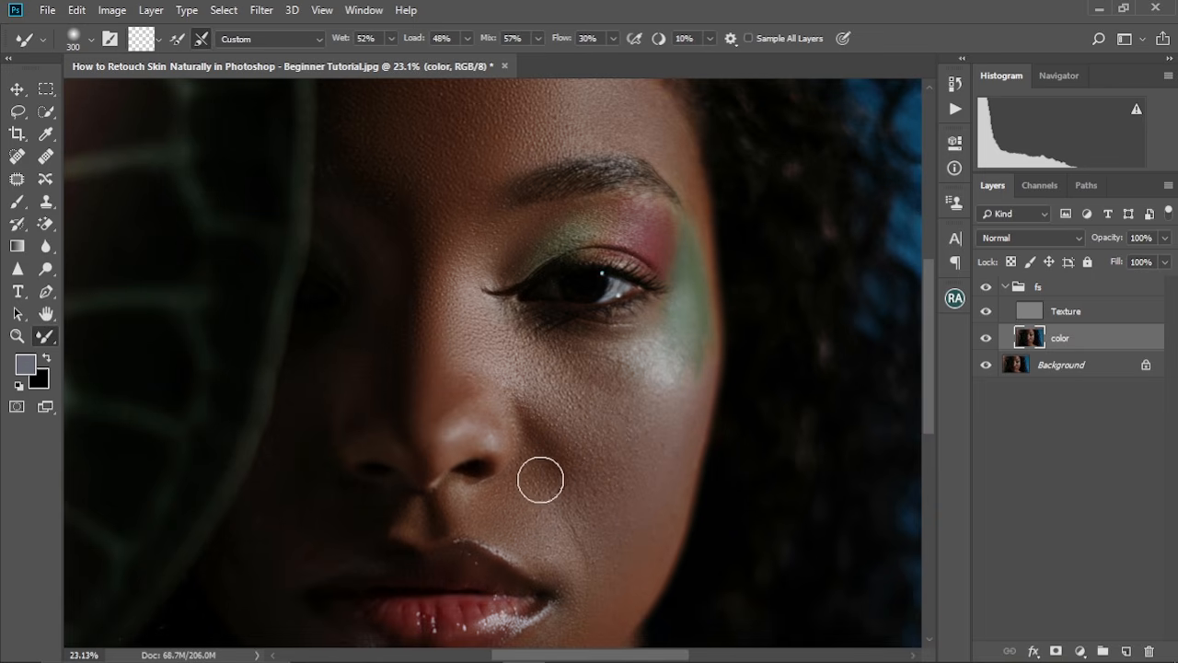
pyautogui.press(']')
pyautogui.press(']')
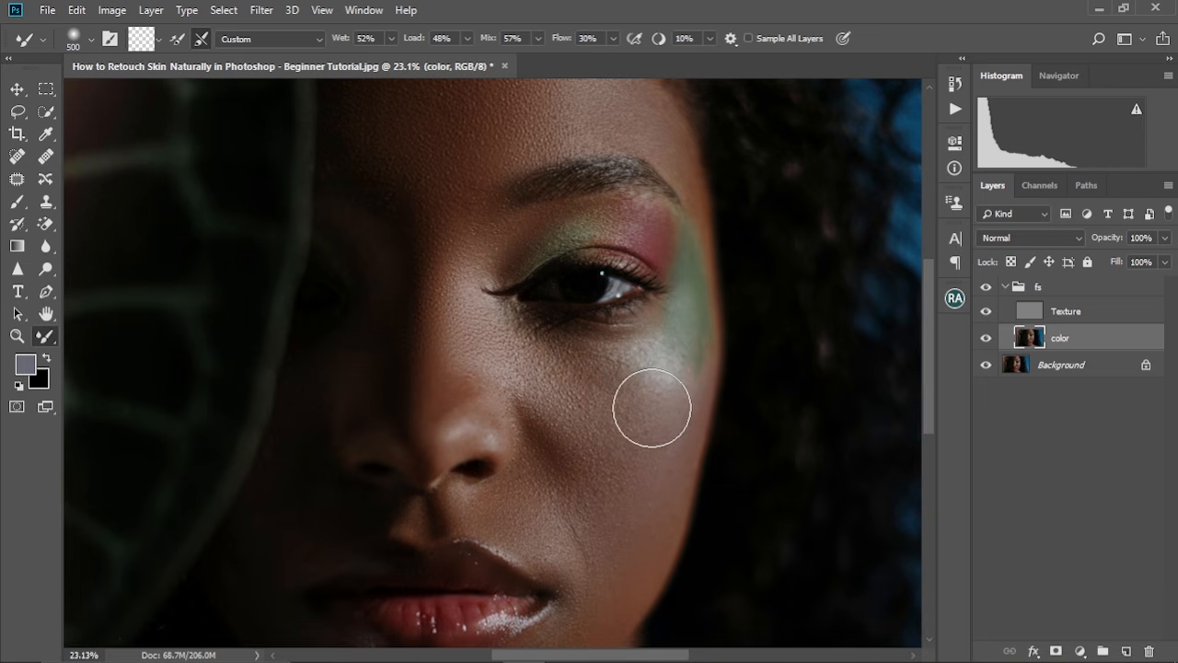
pyautogui.press('[')
pyautogui.press(']')
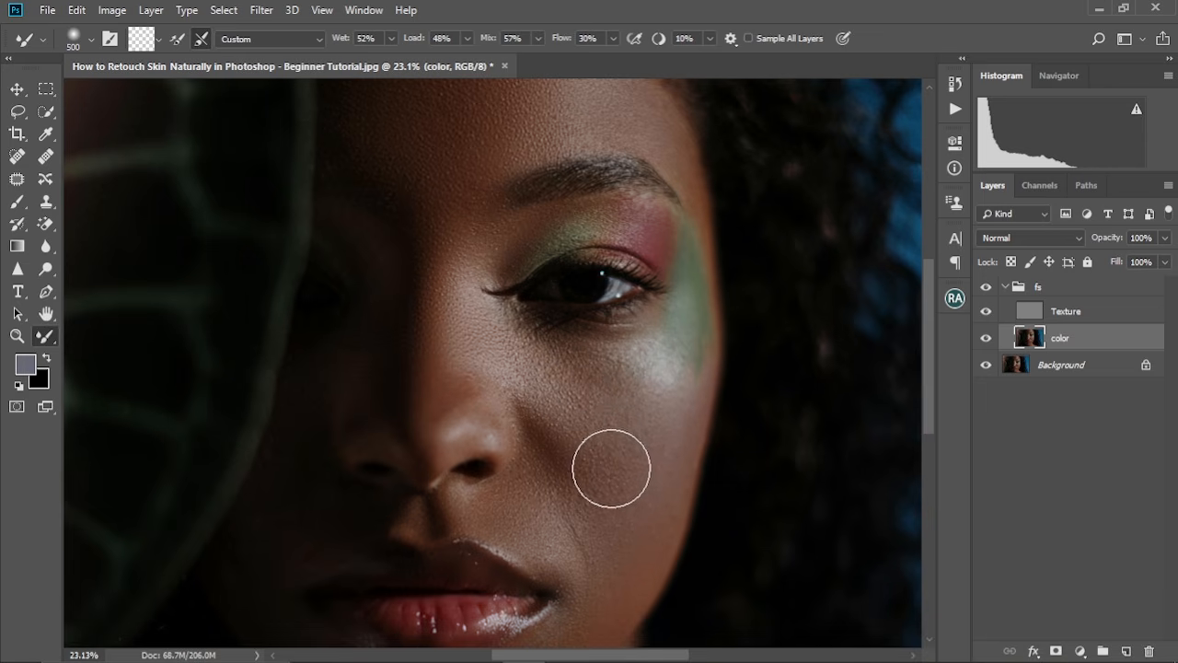
pyautogui.press('[')
pyautogui.press('[')
pyautogui.press('[')
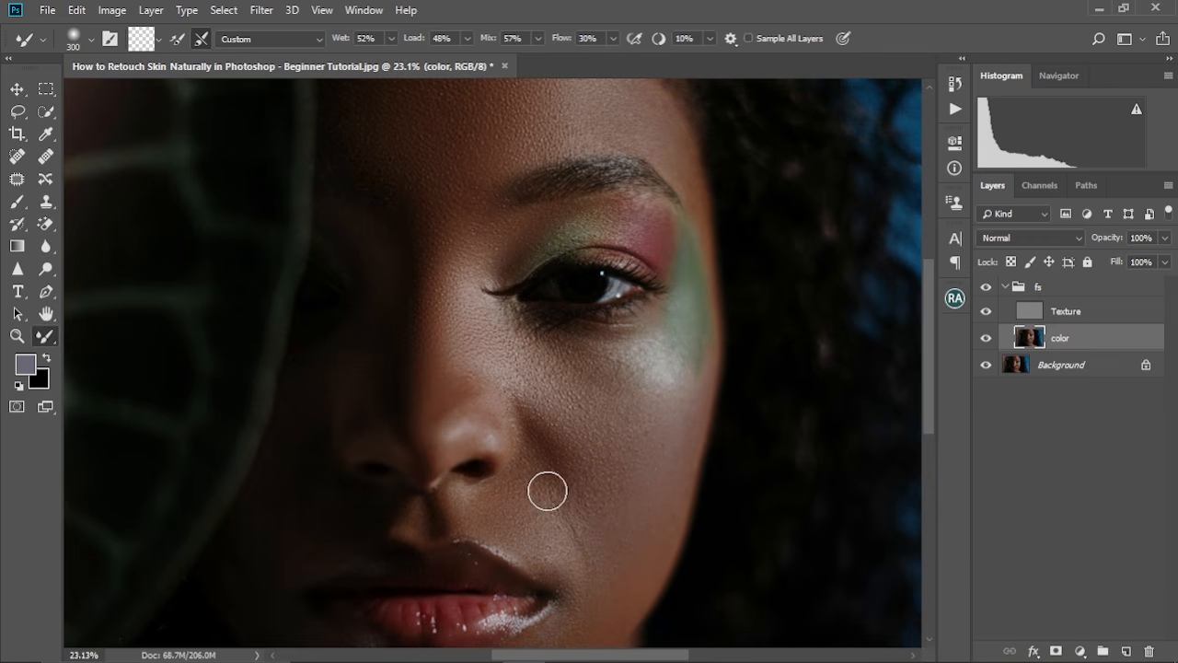
# View the whole portrait and compare it with and without the fs group.
pyautogui.hotkey('ctrl', '0')
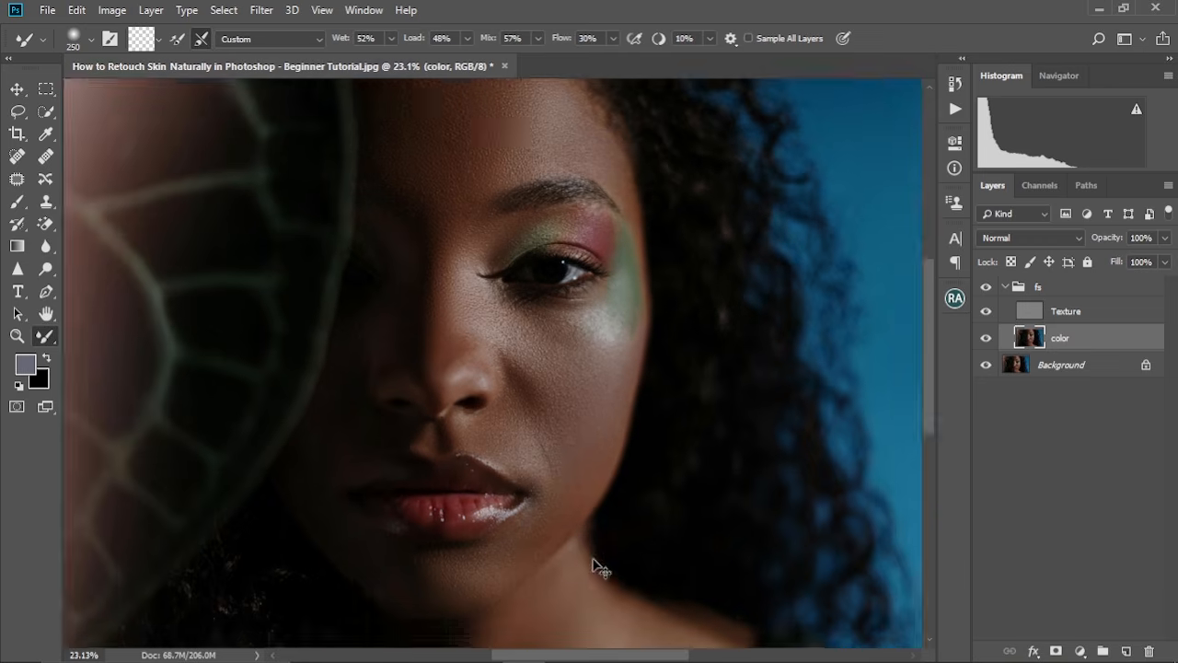
pyautogui.scroll(-1, 592, 559)
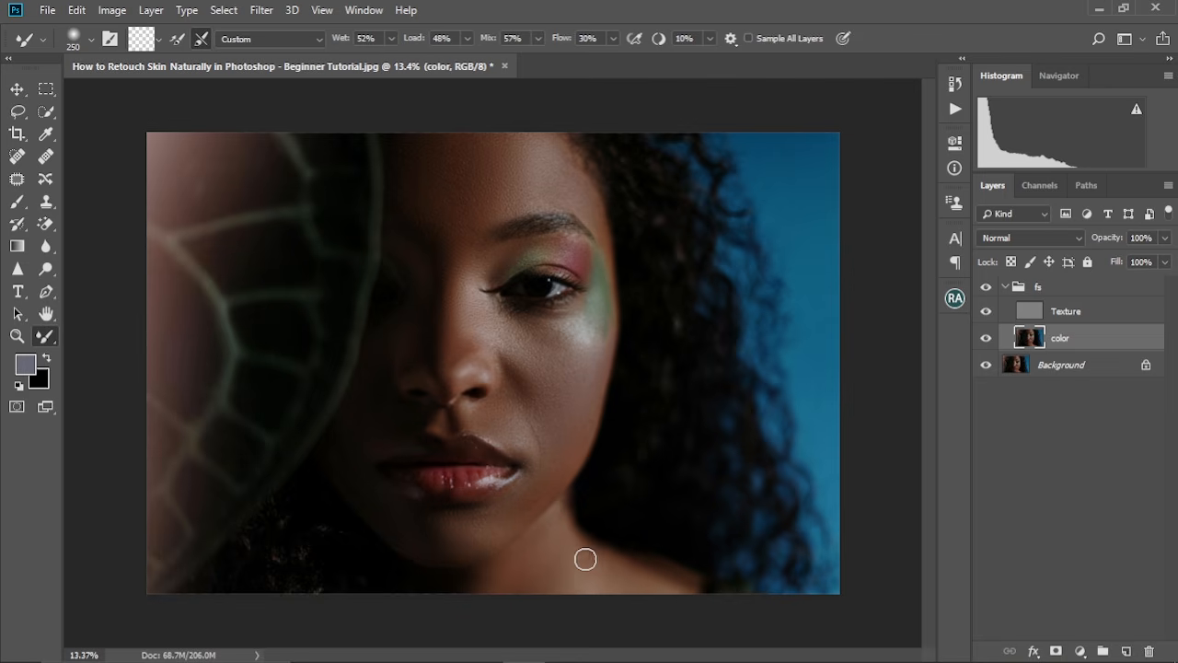
pyautogui.click(986, 287)
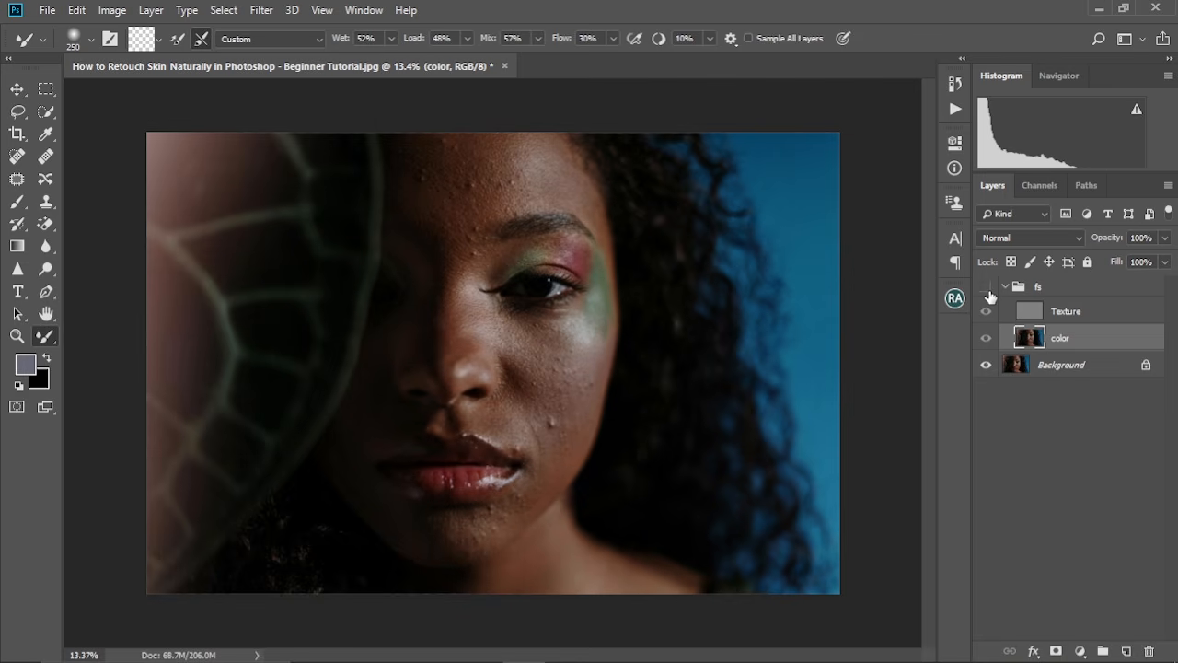
pyautogui.click(986, 288)
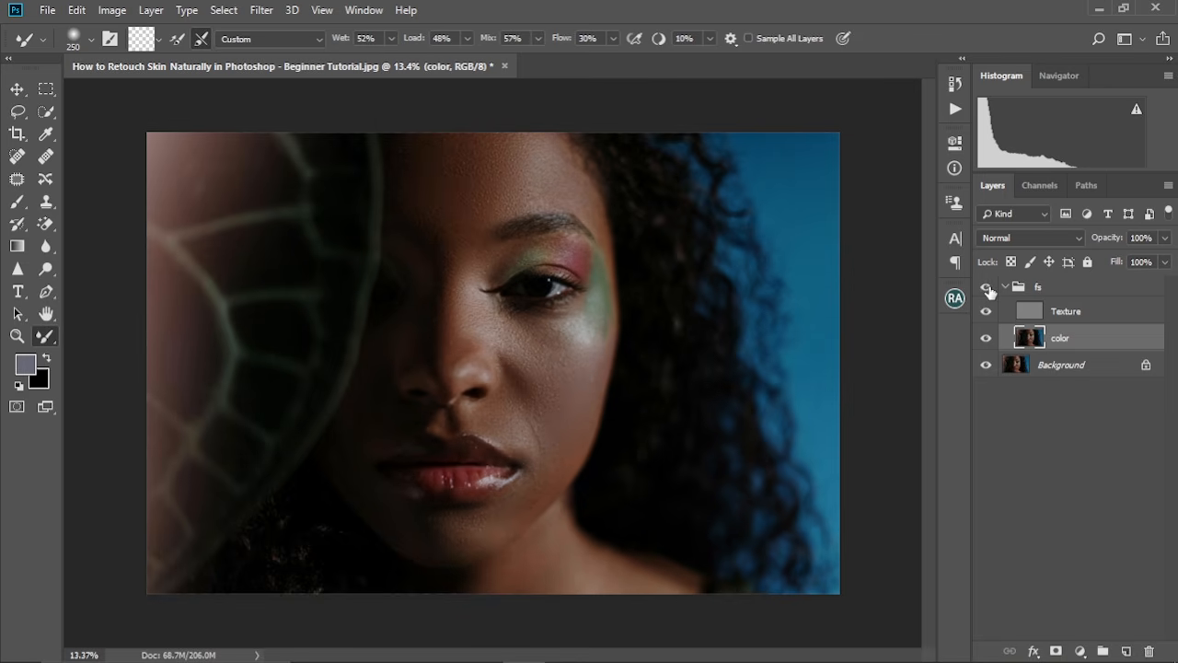
pyautogui.click(985, 288)
pyautogui.click(986, 288)
pyautogui.scroll(-2, 524, 343)
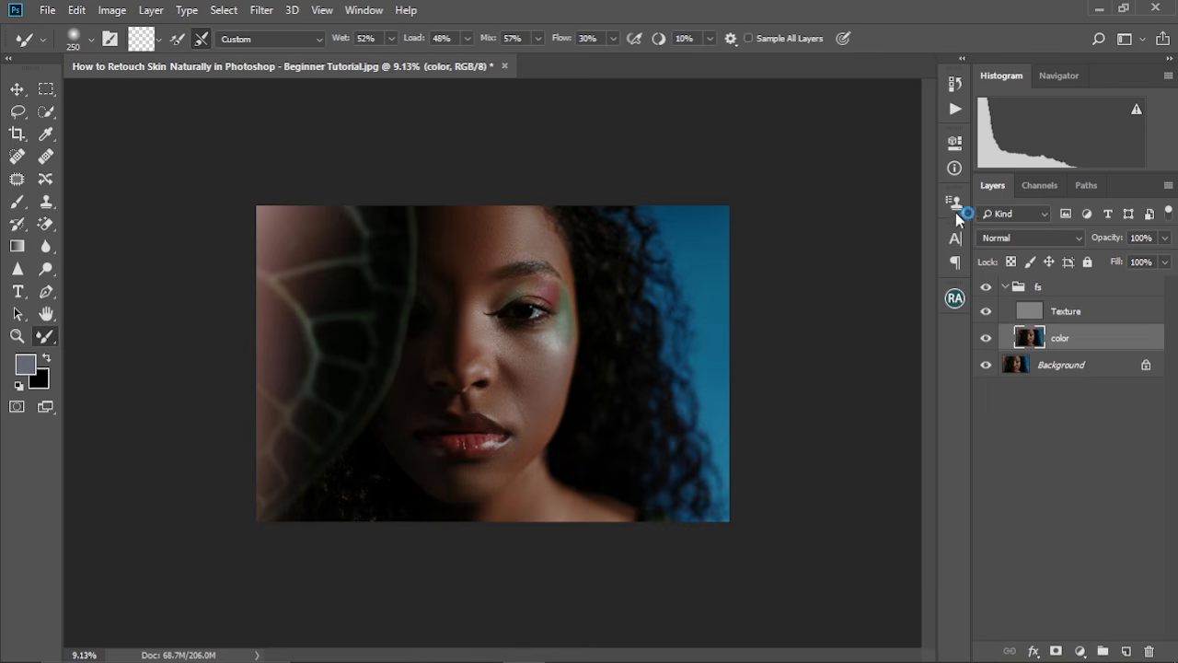
# Set the Mixer Brush size to 400.
pyautogui.press(']')
pyautogui.press(']')
pyautogui.press(']')
pyautogui.press(']')
pyautogui.press('[')
pyautogui.press('[')
# Examine the retouched skin close up and across the whole portrait.
pyautogui.scroll(5, 557, 359)
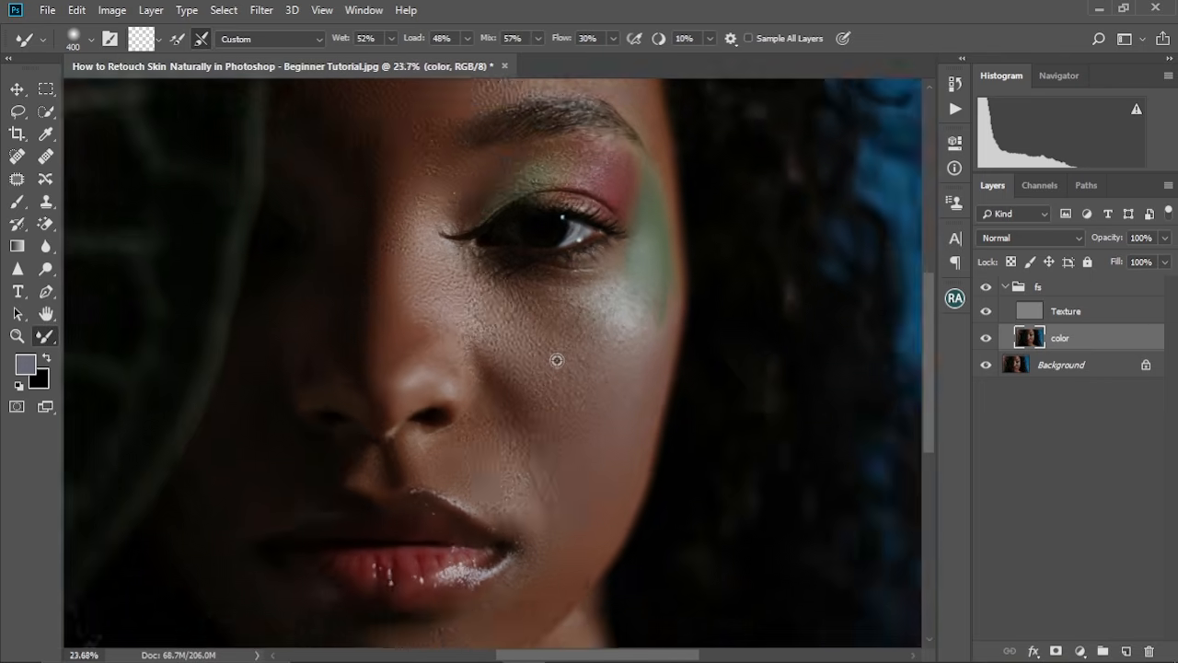
pyautogui.scroll(-5, 557, 360)
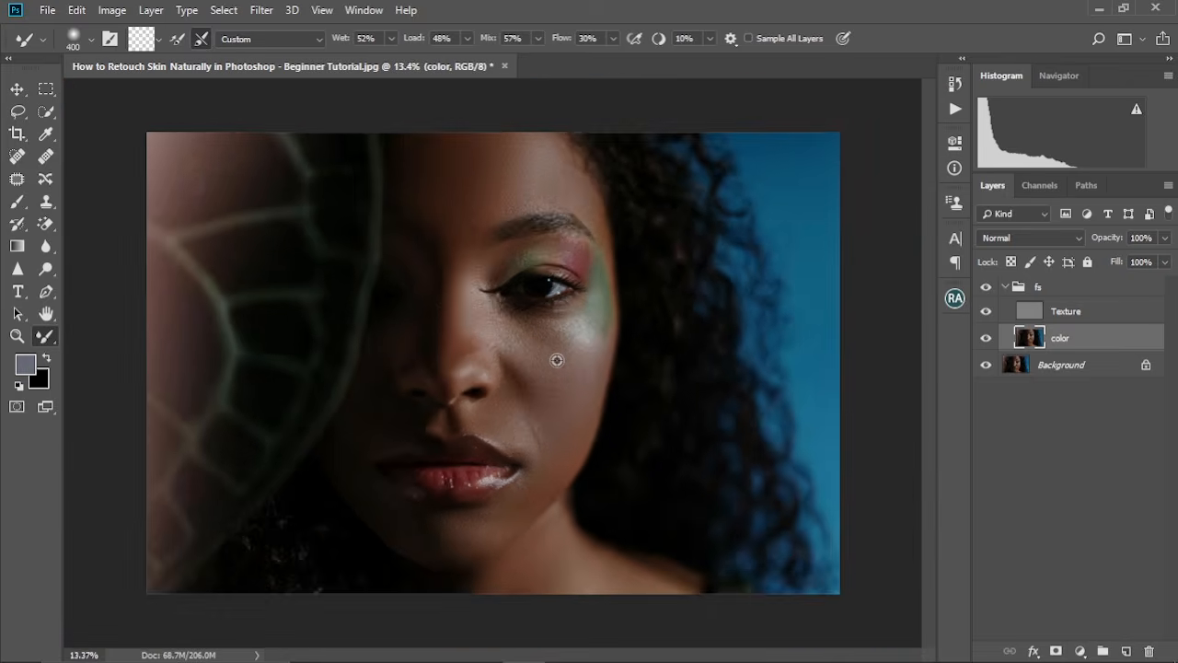
pyautogui.scroll(-1, 557, 360)
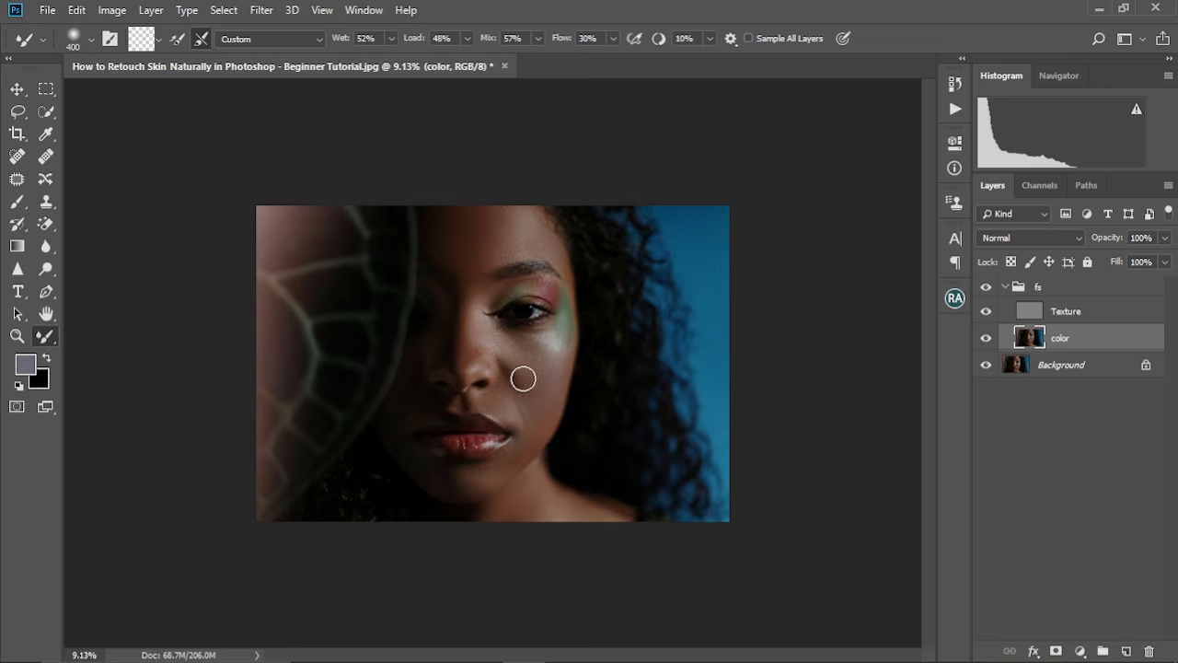
pyautogui.scroll(-2, 507, 380)
pyautogui.scroll(3, 509, 380)
pyautogui.scroll(1, 508, 379)
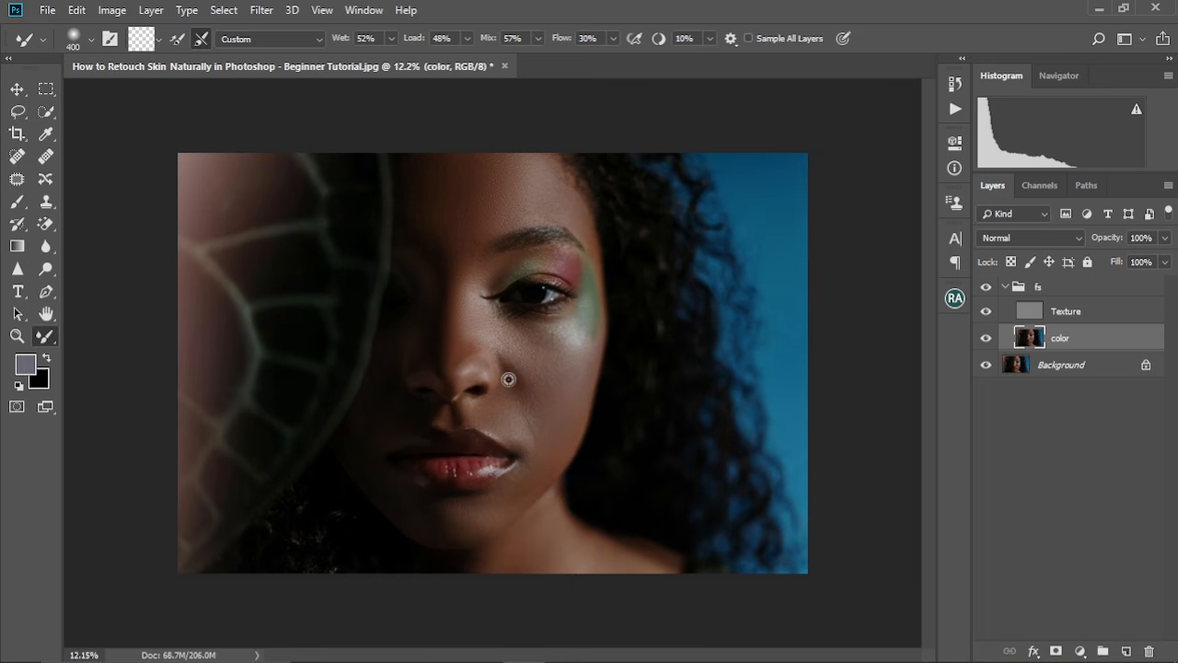